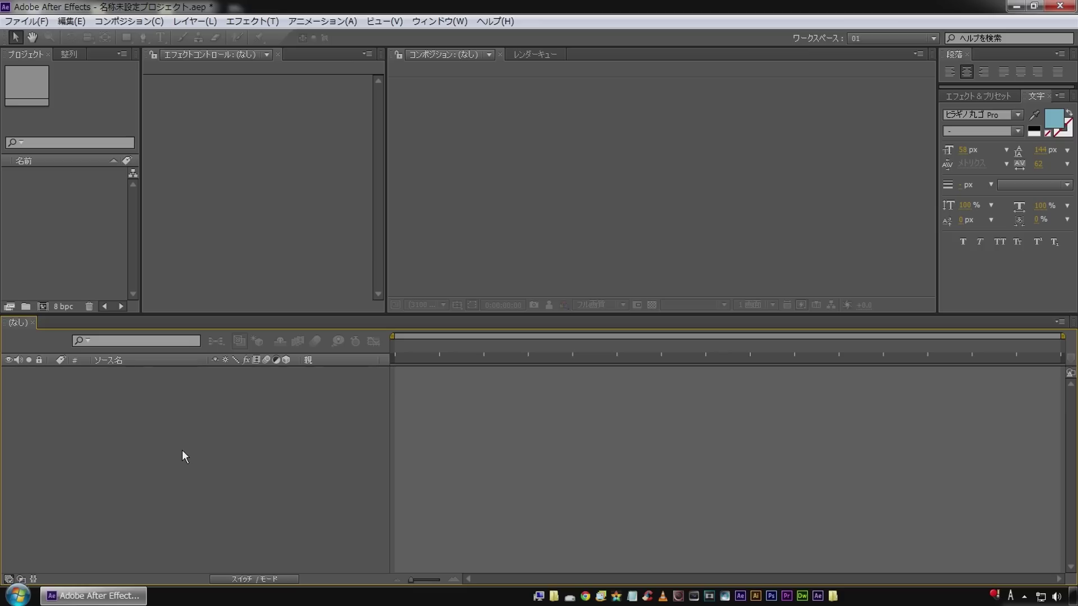
Open the Composition menu for the empty, untitled project
click(127, 21)
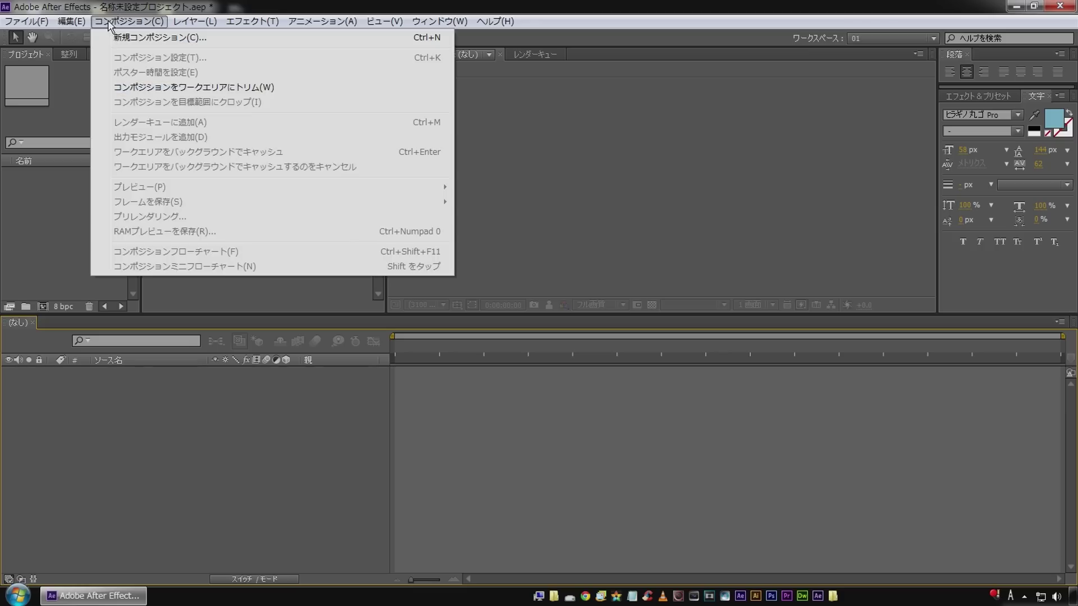
Create a 1280×720, 29.97 fps composition 'cut_01' with duration 0:00:05:00
click(119, 36)
text(cut_01)
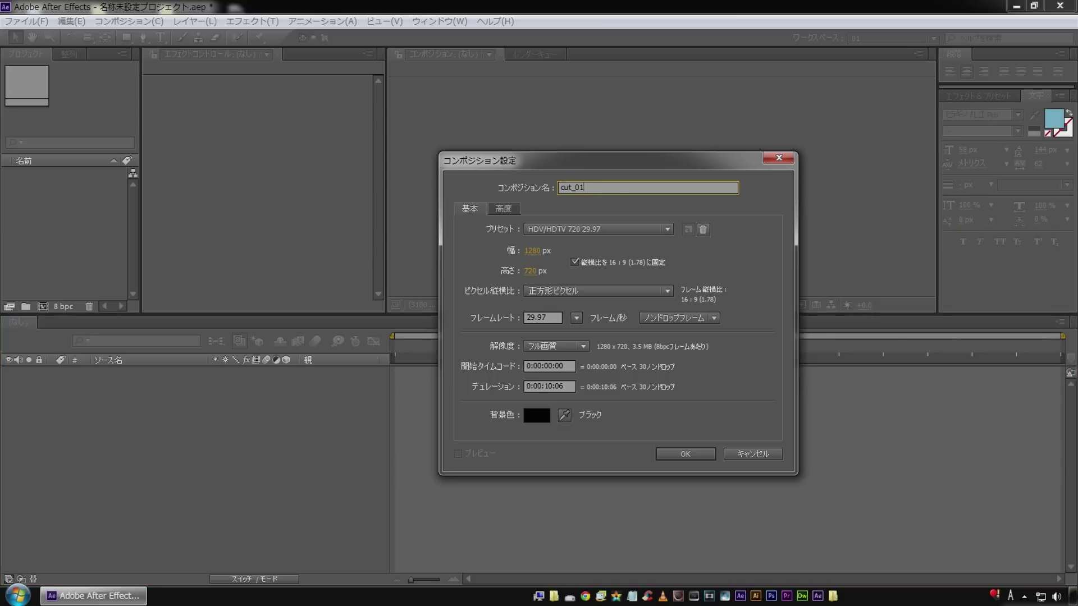
click(549, 386)
key(BackSpace)
key(BackSpace)
text(5)
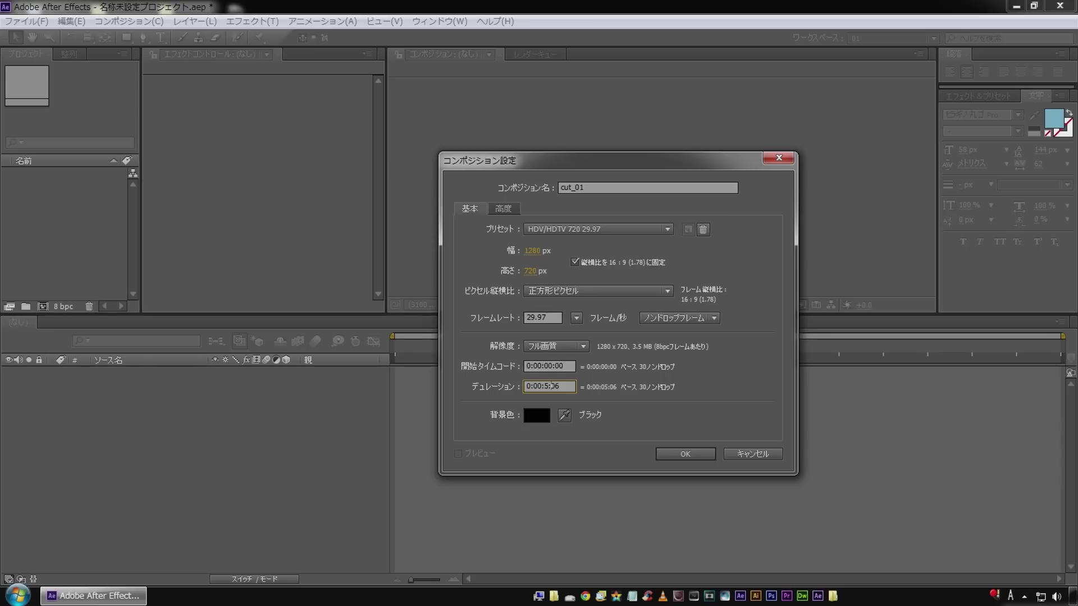
drag(559, 386, 555, 386)
text(0)
key(Return)
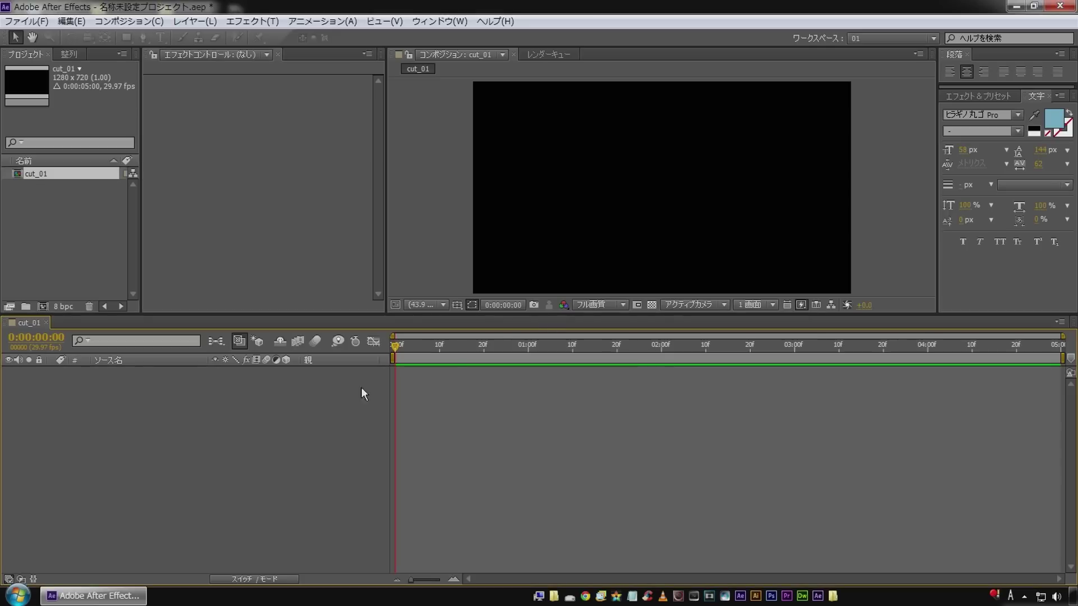
Add a comp-sized dark red solid named BG_01 to the timeline
right_click(172, 398)
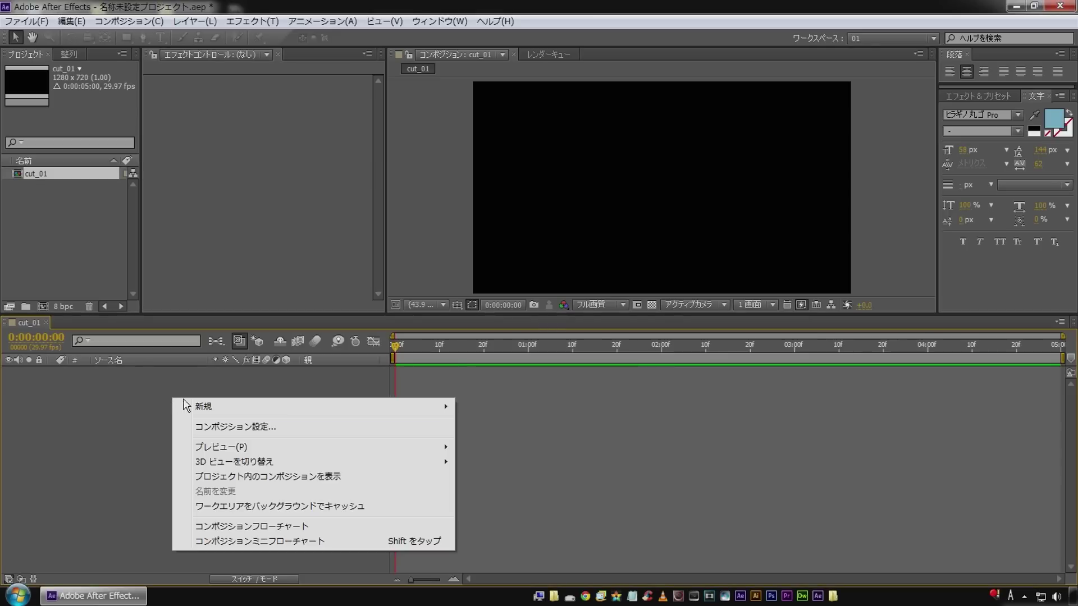
mouse_move(187, 406)
click(485, 444)
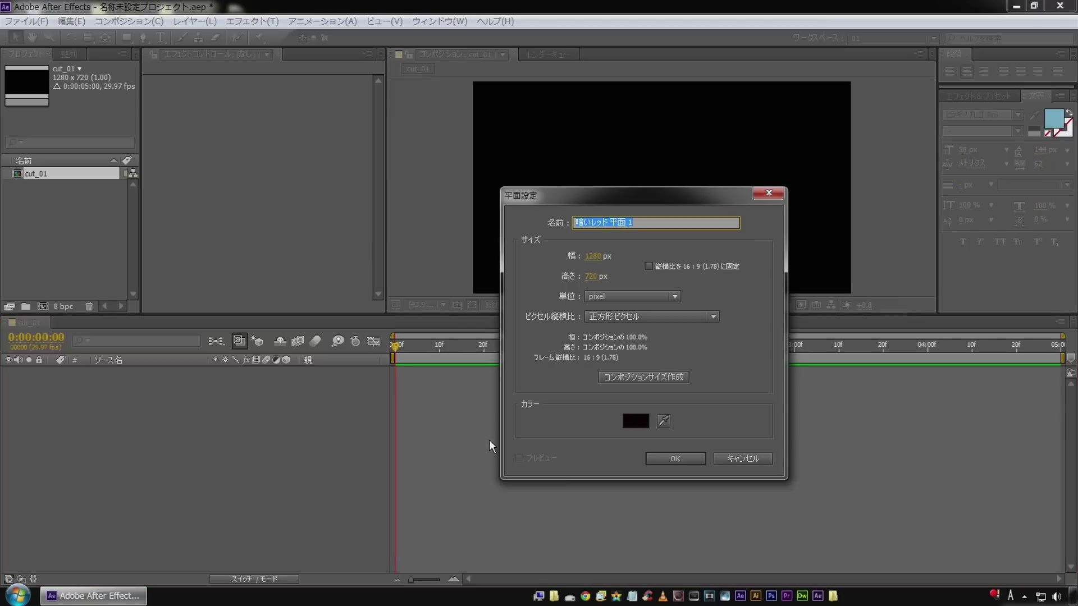
text(BG_01)
click(629, 418)
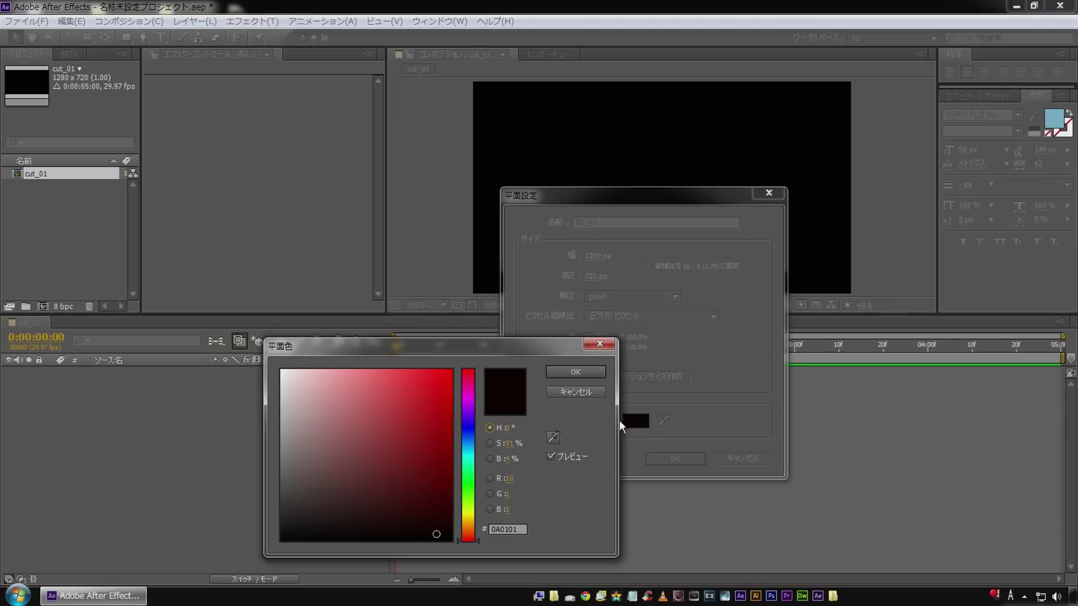
click(555, 375)
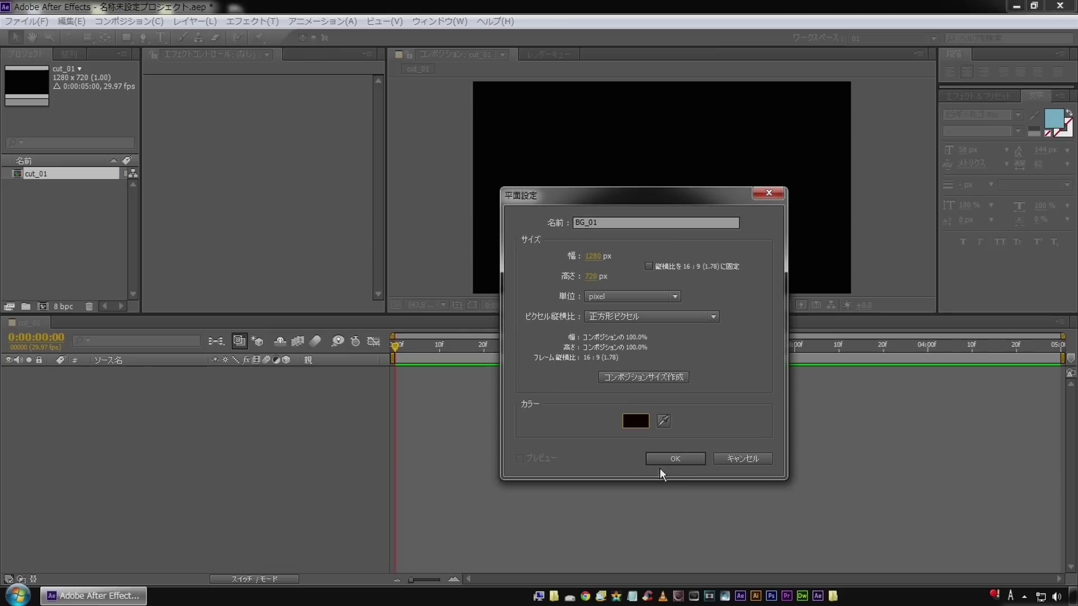
click(676, 460)
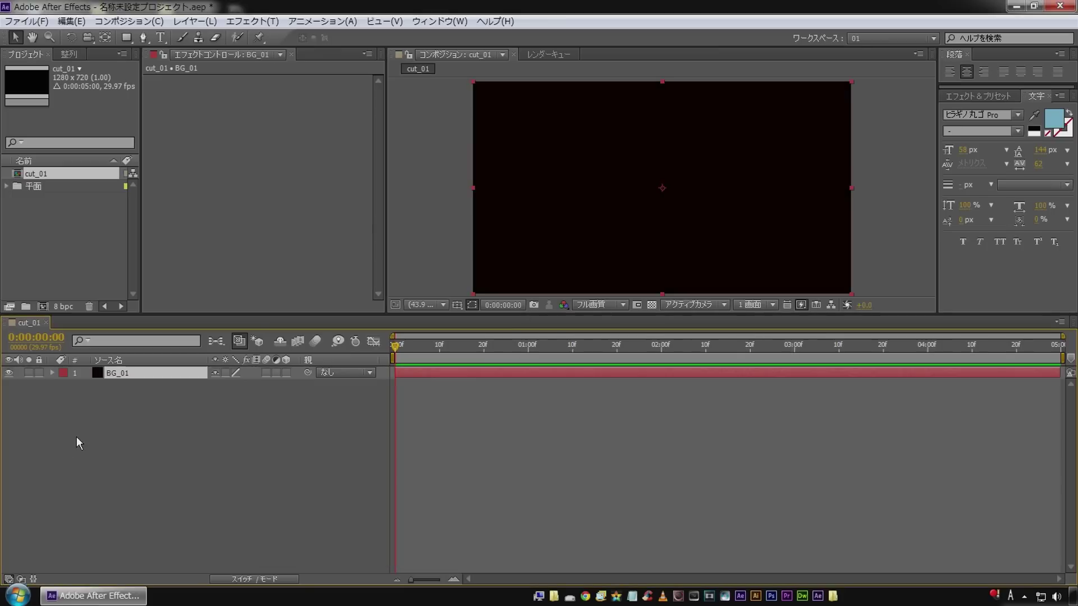
Add a second solid named particle_01 above BG_01
right_click(109, 392)
mouse_move(337, 401)
click(445, 432)
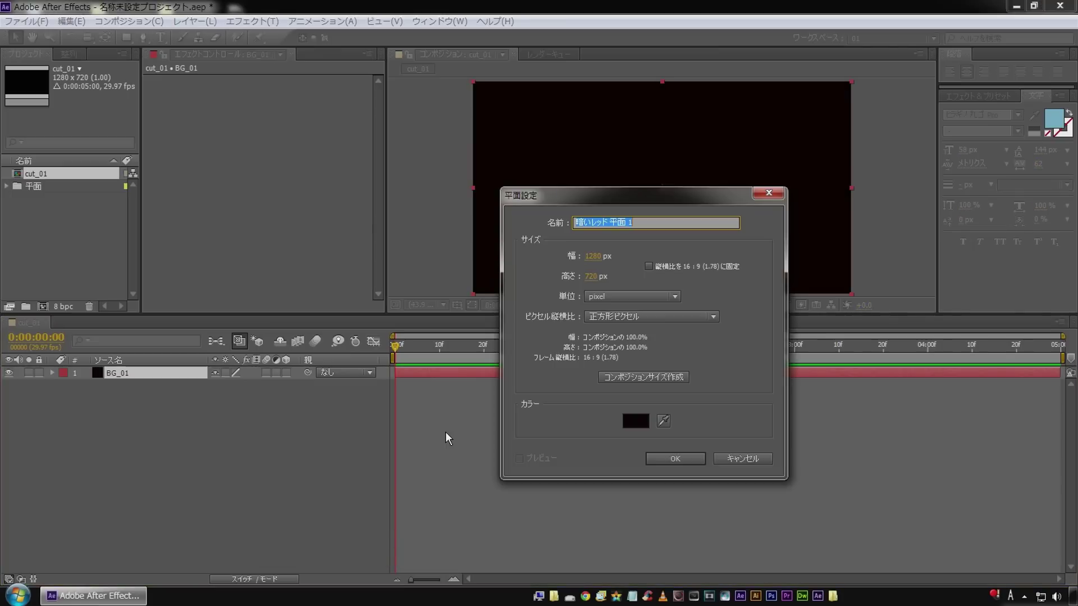
text(particle_01)
click(686, 460)
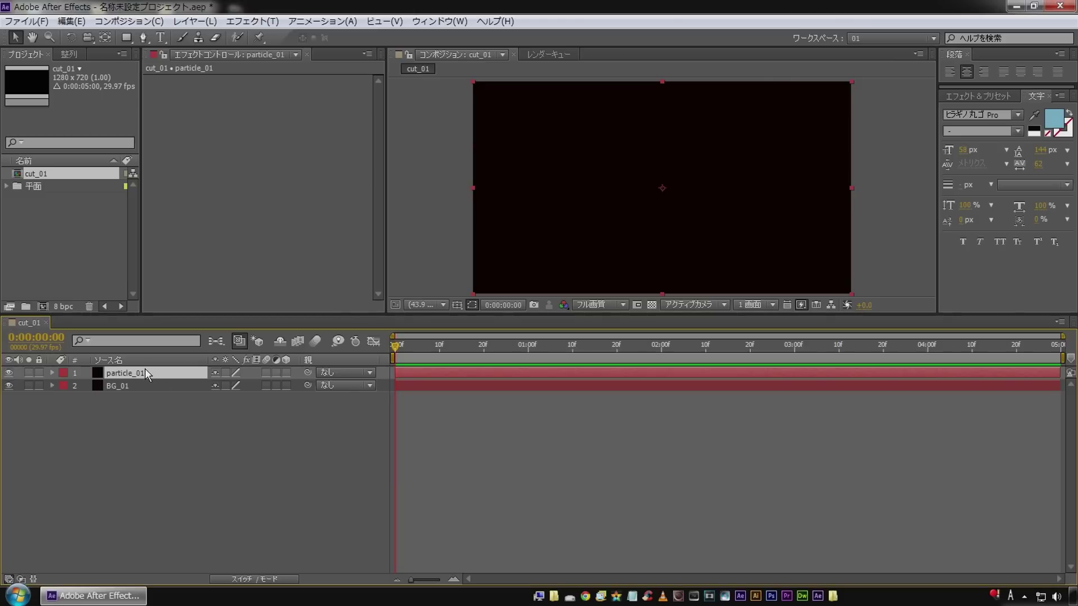
Apply Effect > Simulation > CC Particle World to particle_01 and preview it
click(252, 21)
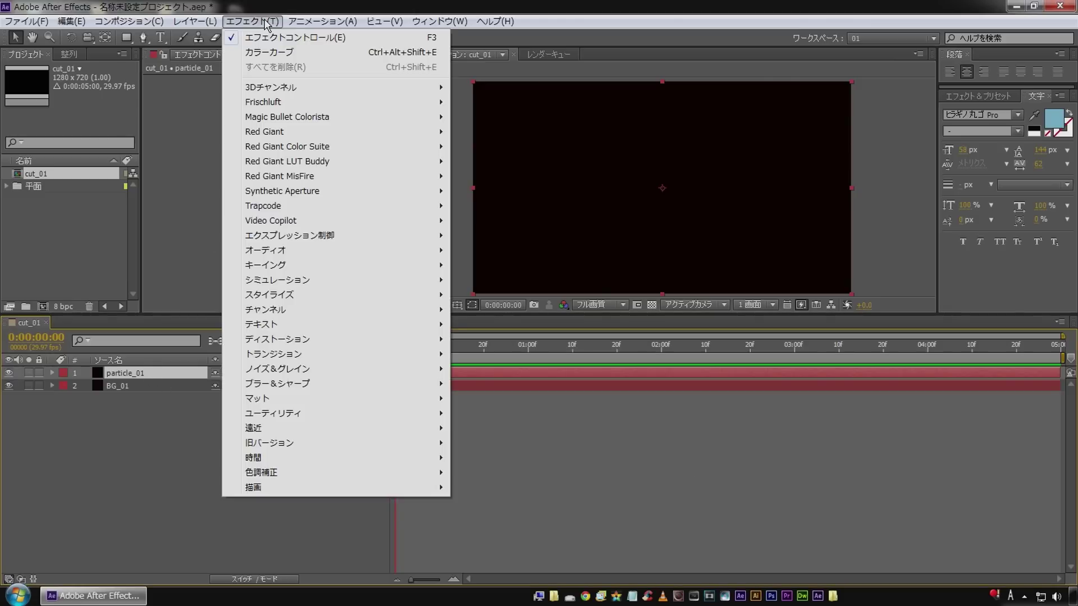
mouse_move(306, 487)
mouse_move(337, 283)
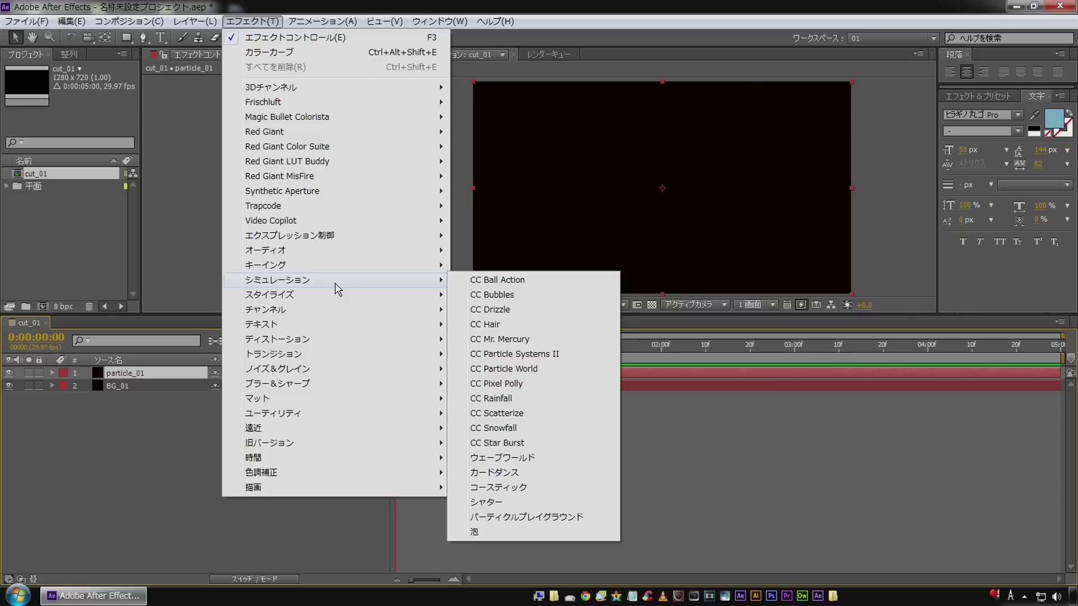
click(537, 371)
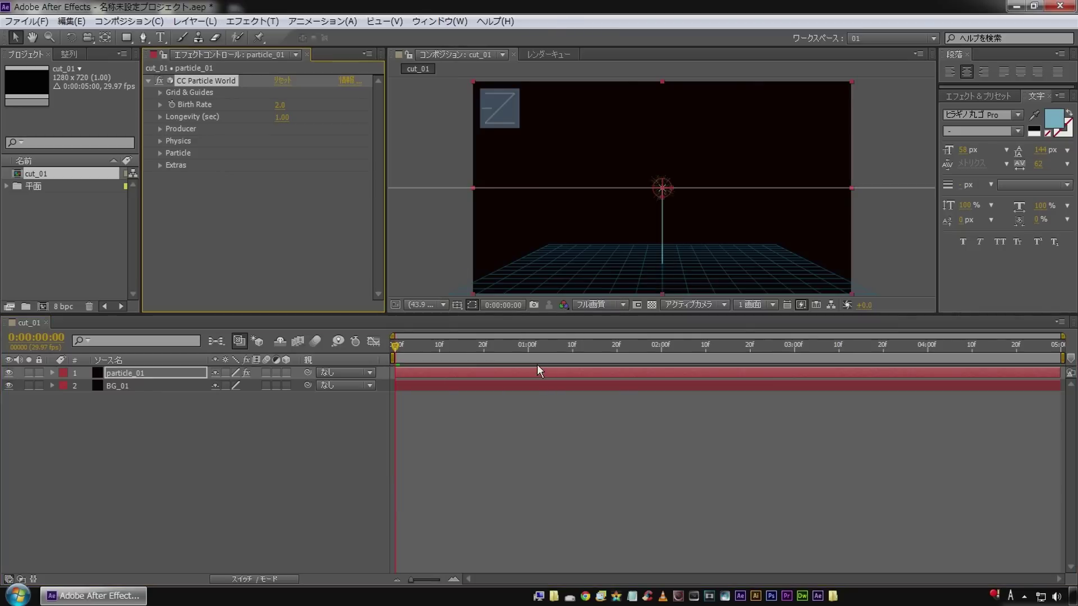
key(space)
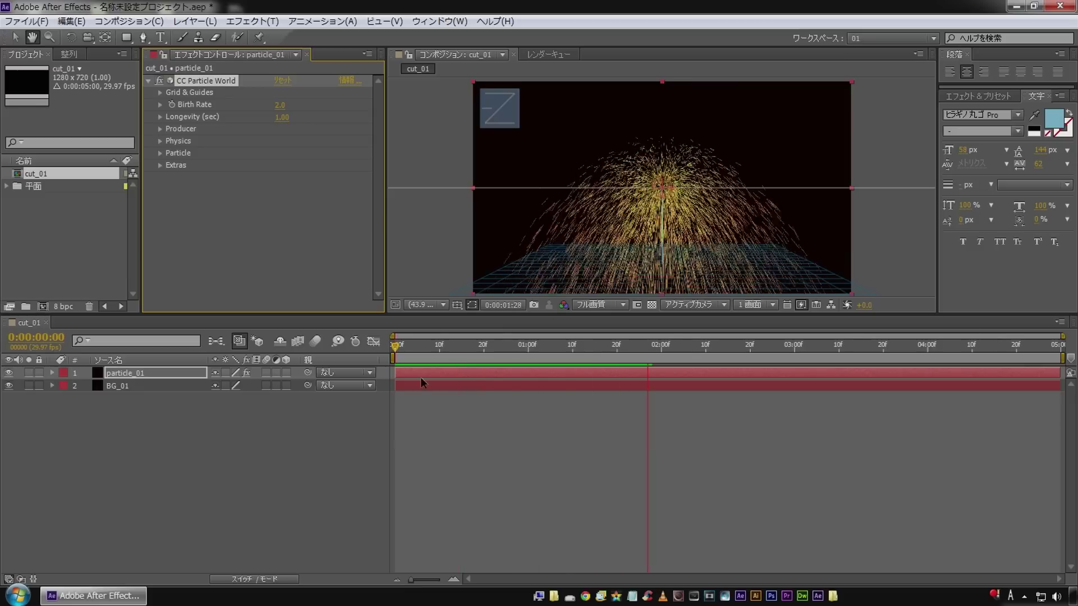
click(301, 473)
drag(443, 343, 352, 351)
key(space)
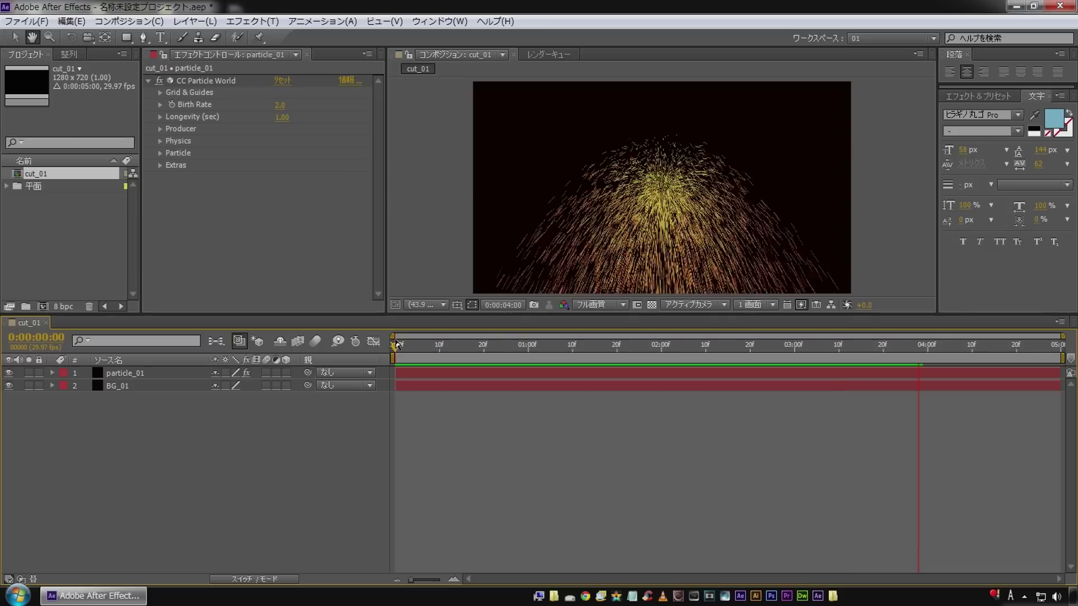
click(124, 373)
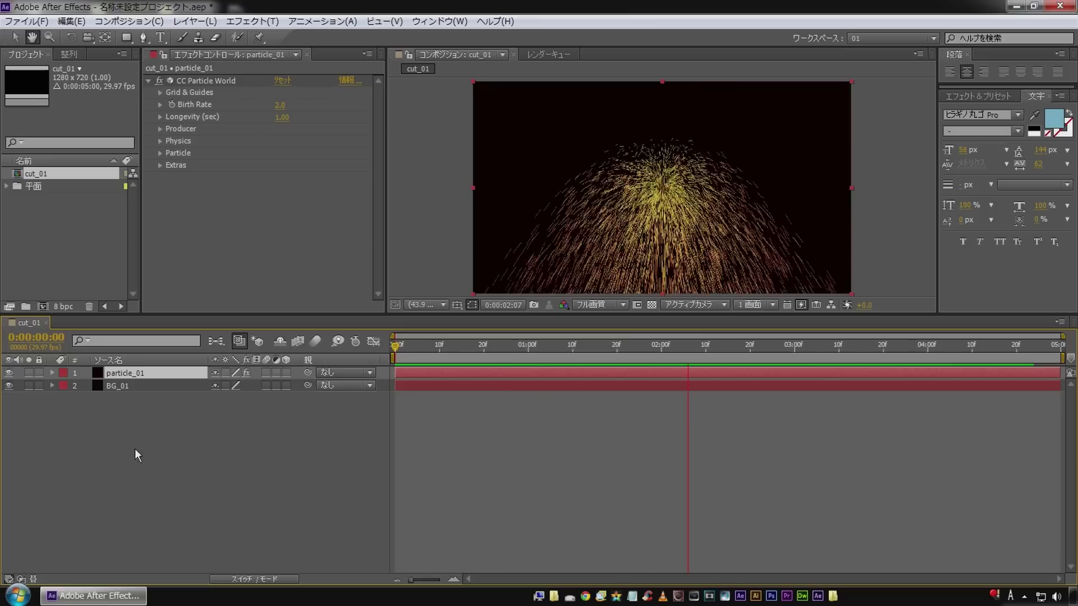
key(space)
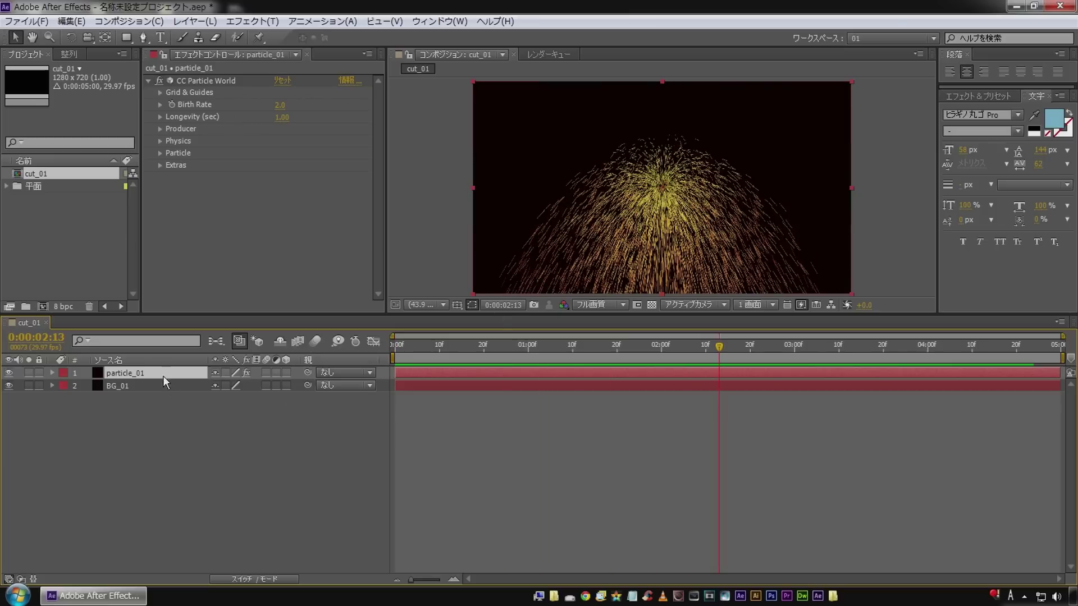
click(204, 81)
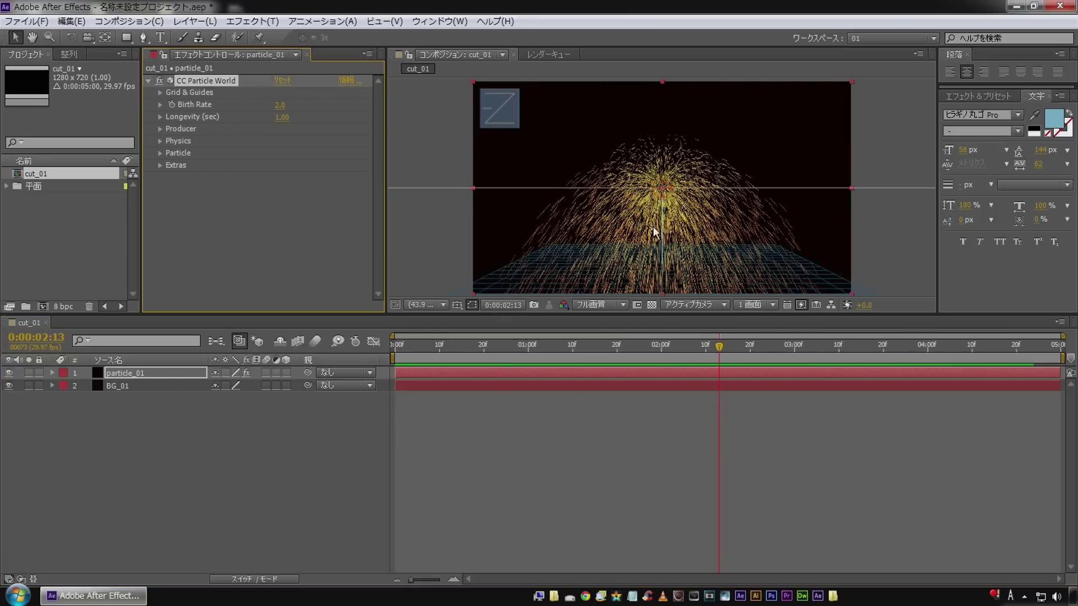
Uncheck Grid, Horizon and Axis Box under Grid & Guides, then replay the particles
click(160, 92)
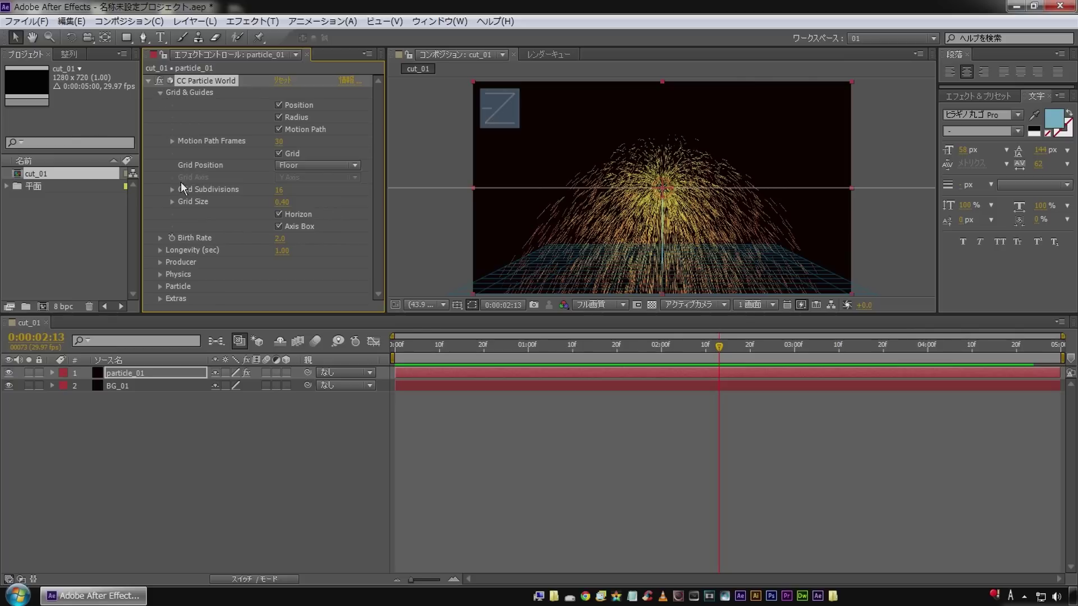
click(278, 153)
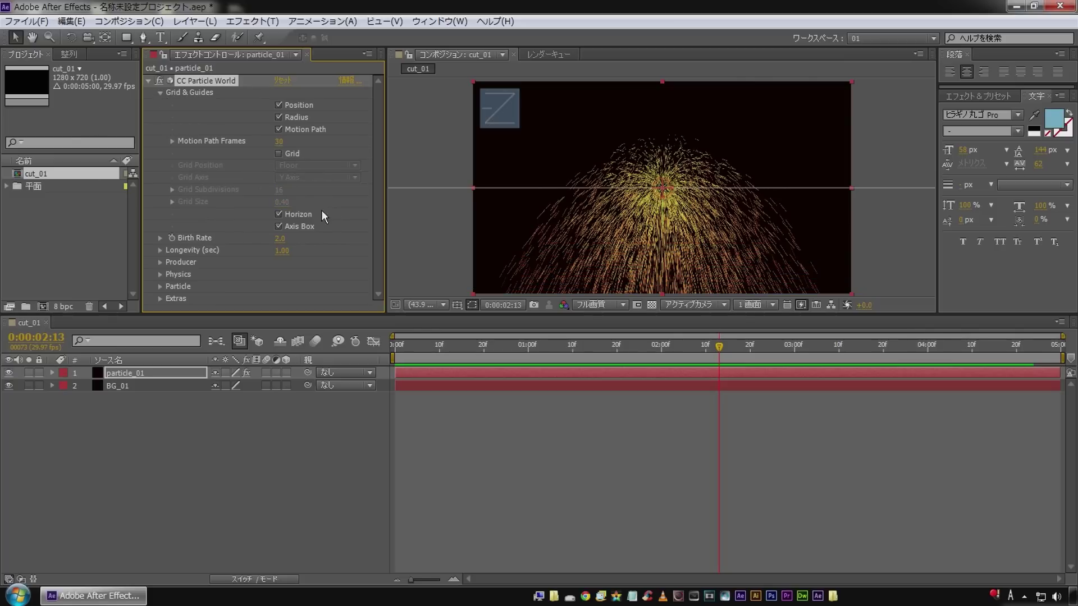
click(278, 215)
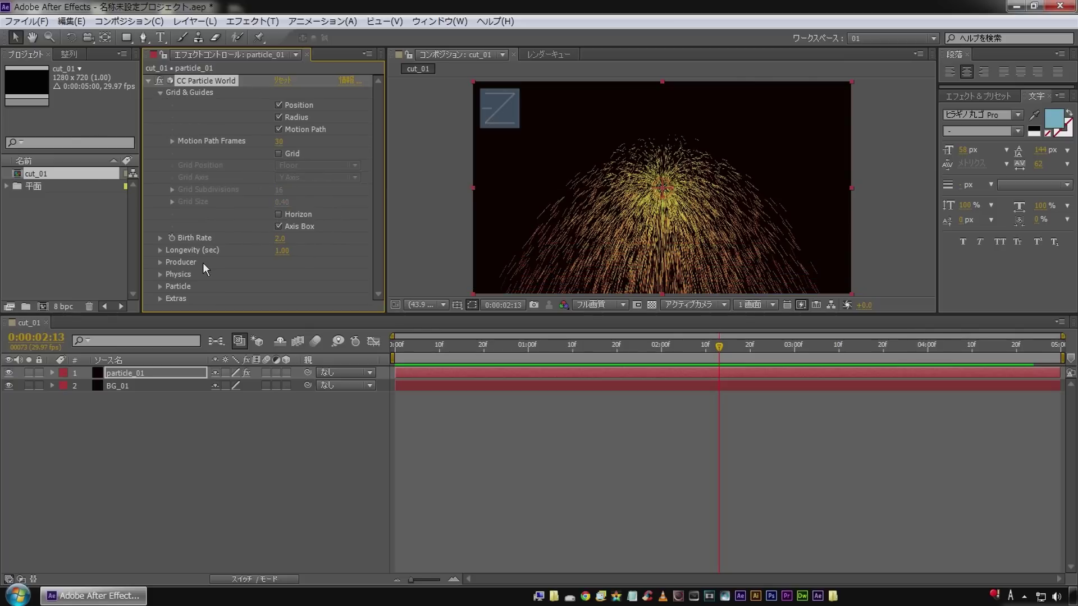
click(278, 226)
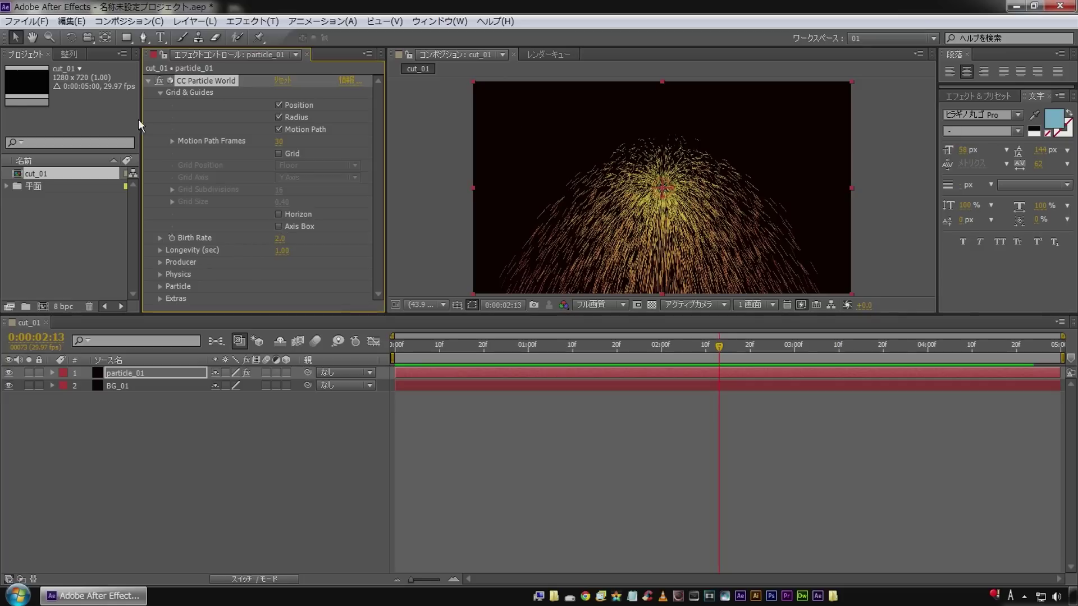
click(160, 93)
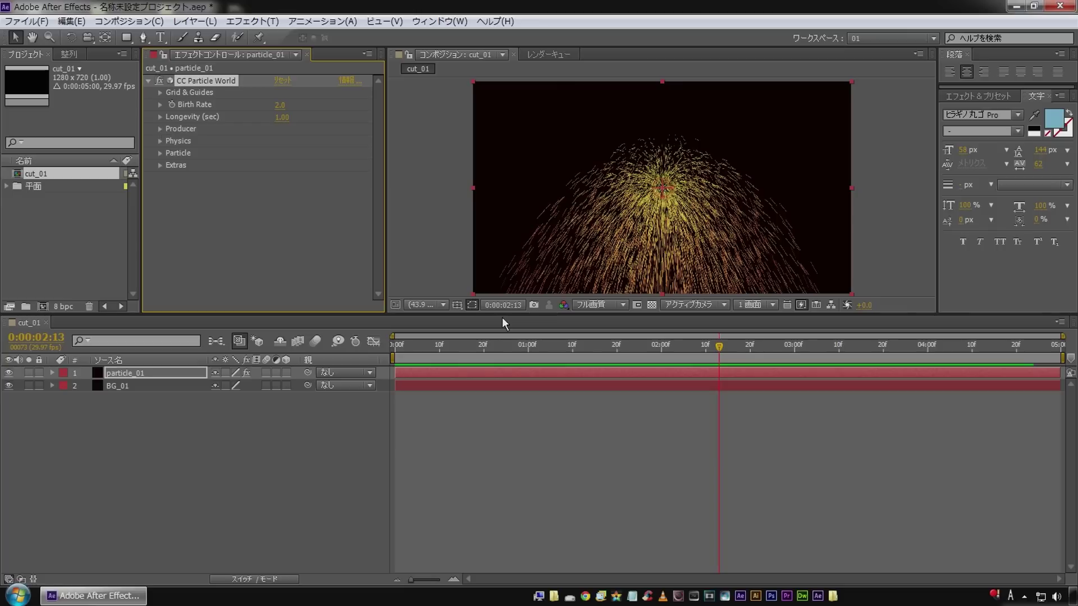
drag(483, 358, 463, 357)
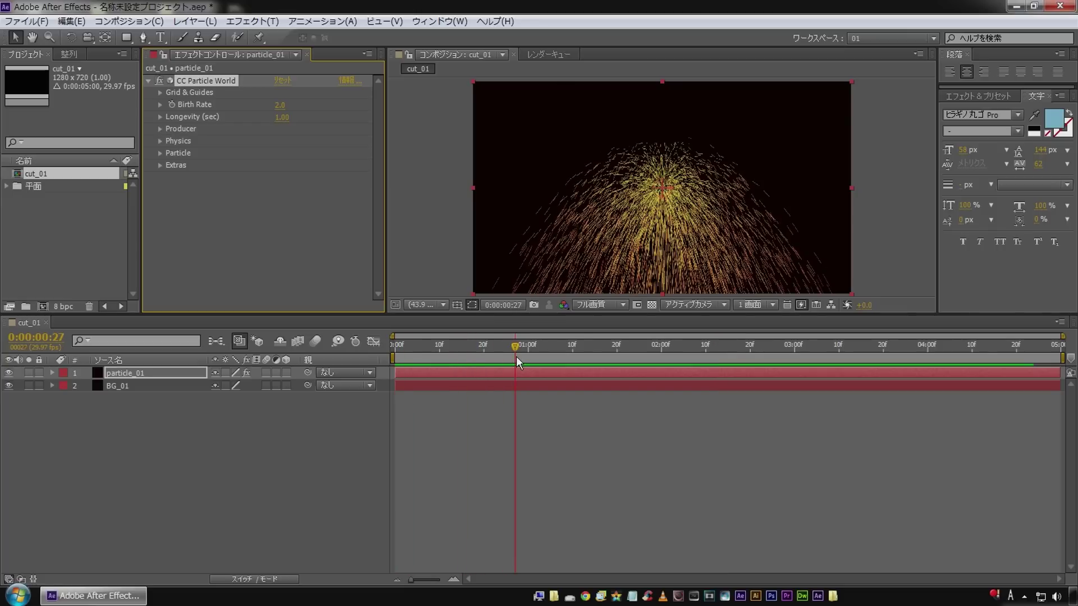
key(space)
Set Producer Radius X, Y and Z to 0 so particles emit from one point
click(156, 126)
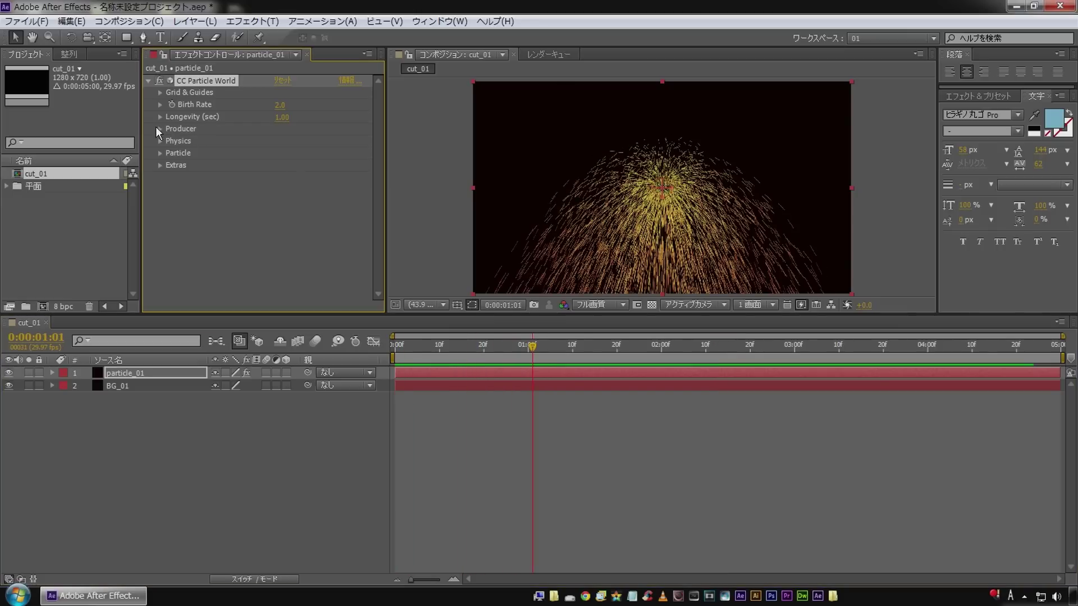
click(161, 128)
click(286, 178)
text(0)
key(Tab)
text(0)
key(Tab)
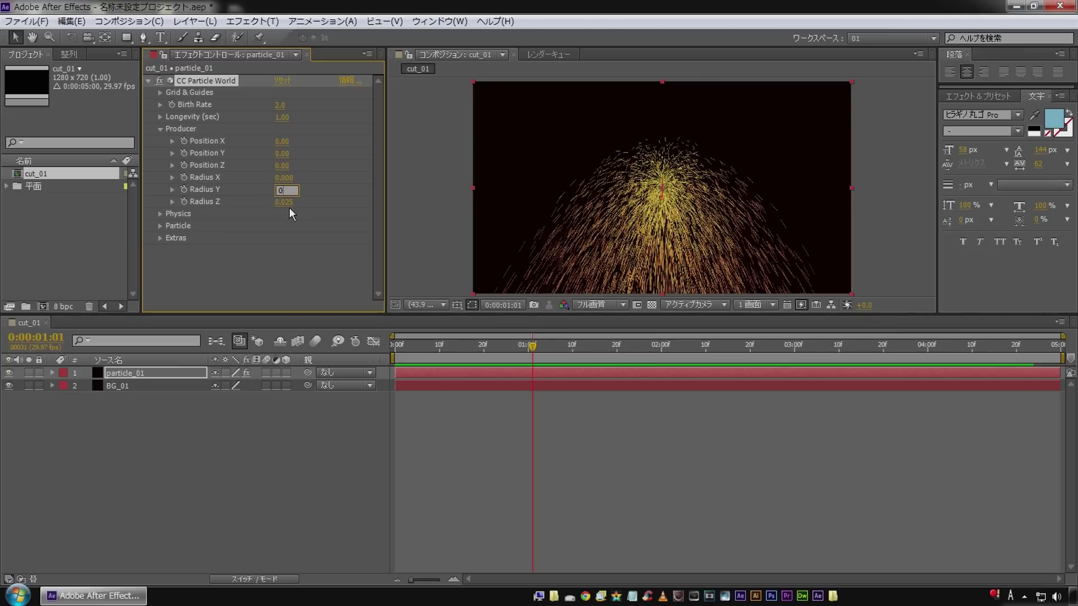
text(0)
click(288, 491)
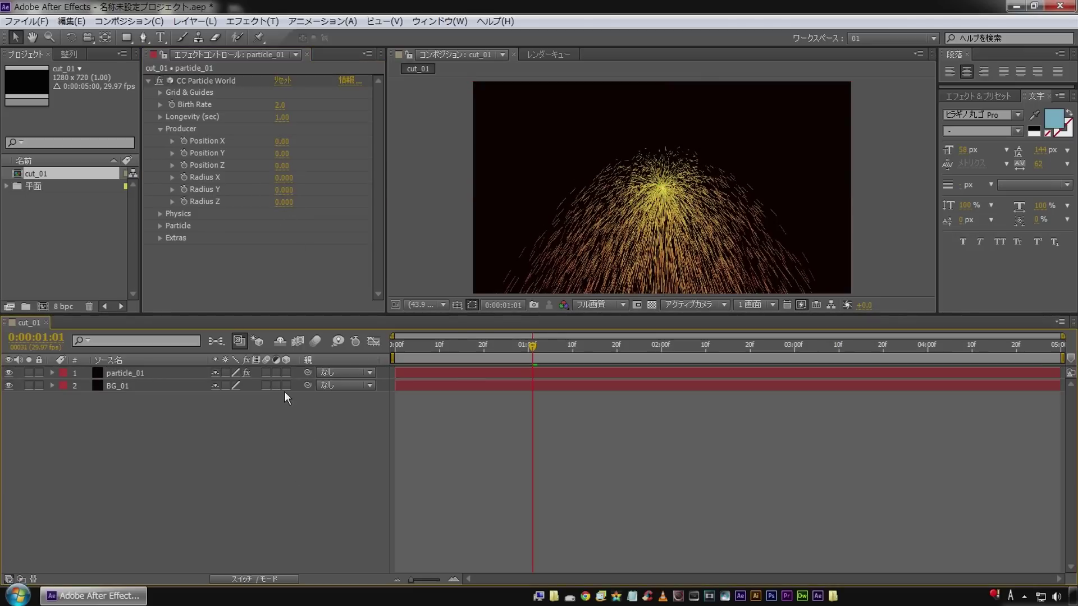
click(168, 129)
click(160, 130)
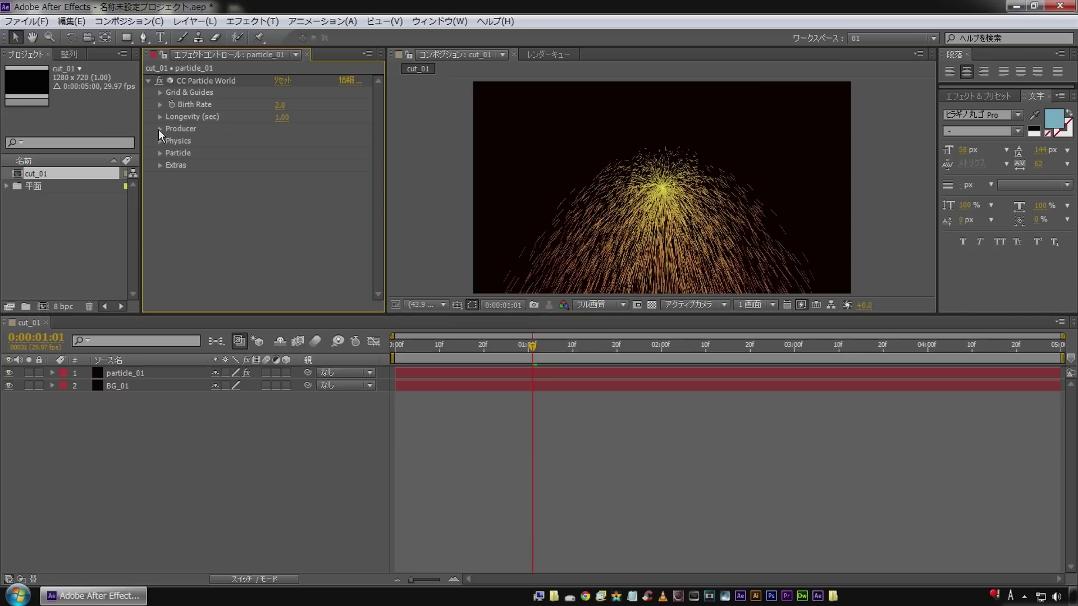
Set Physics Velocity, Gravity and Extra to 0 and preview from the start
click(160, 141)
click(282, 165)
text(0)
click(283, 189)
text(0)
click(282, 214)
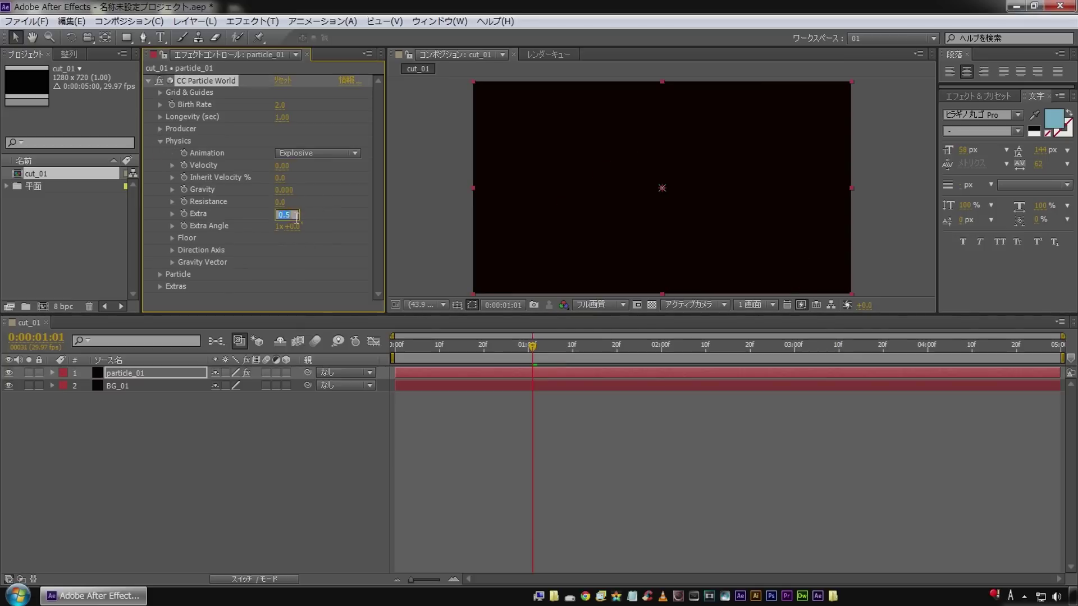
click(240, 436)
drag(532, 349, 378, 352)
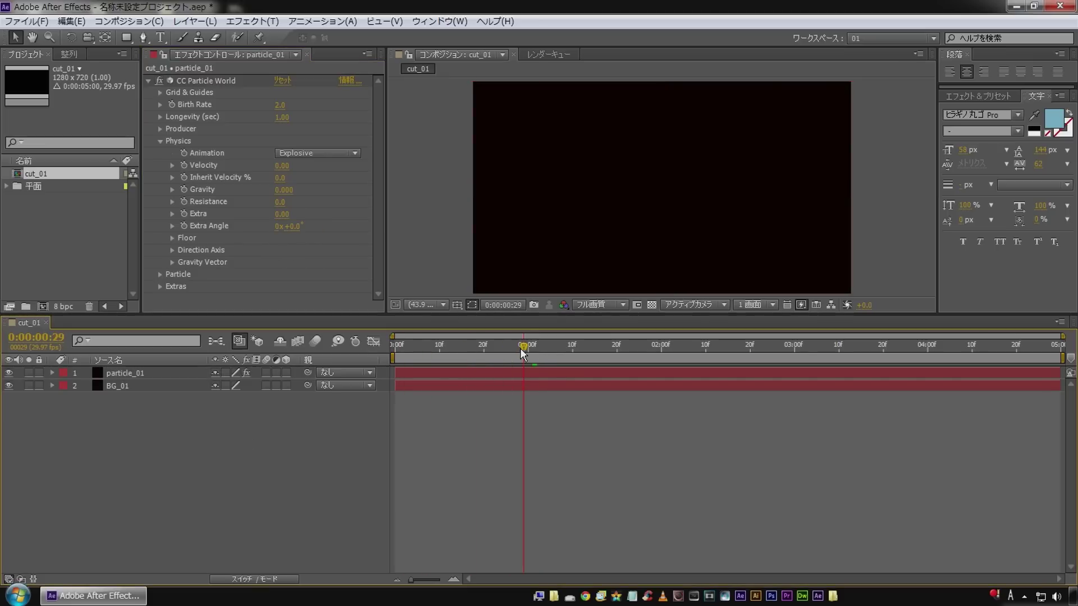
key(KP_0)
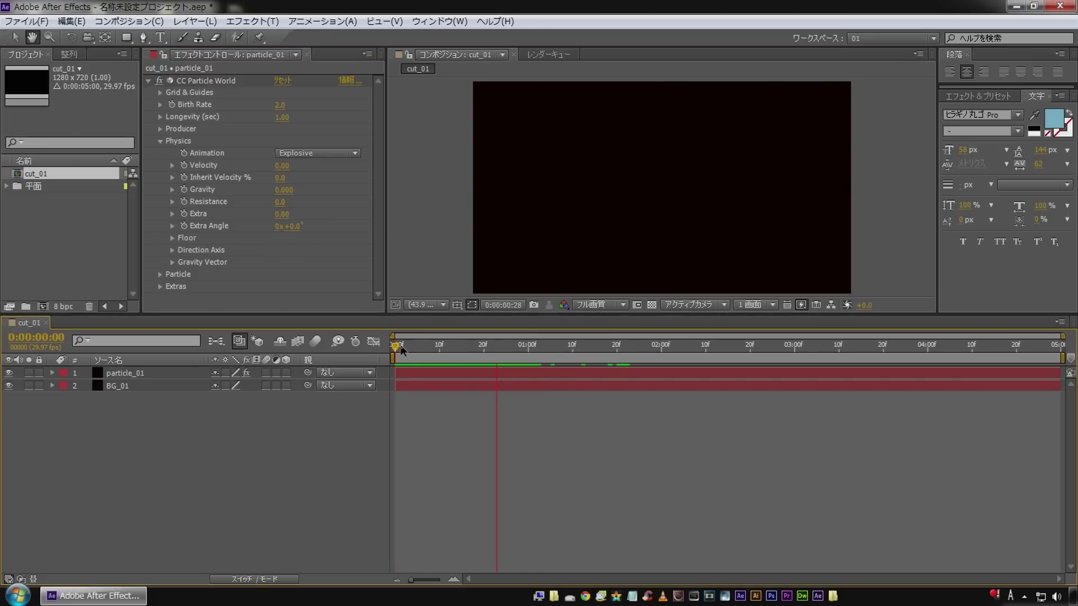
key(space)
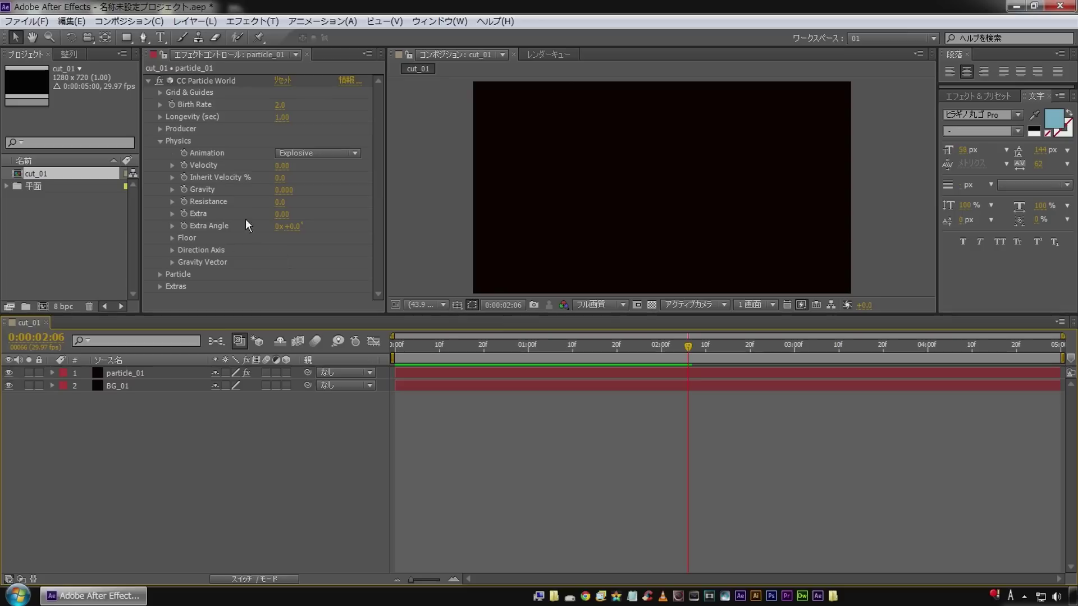
Raise Velocity to 1.00 and preview the radial particle burst
click(206, 165)
drag(281, 166, 307, 164)
click(282, 165)
text(1)
key(Return)
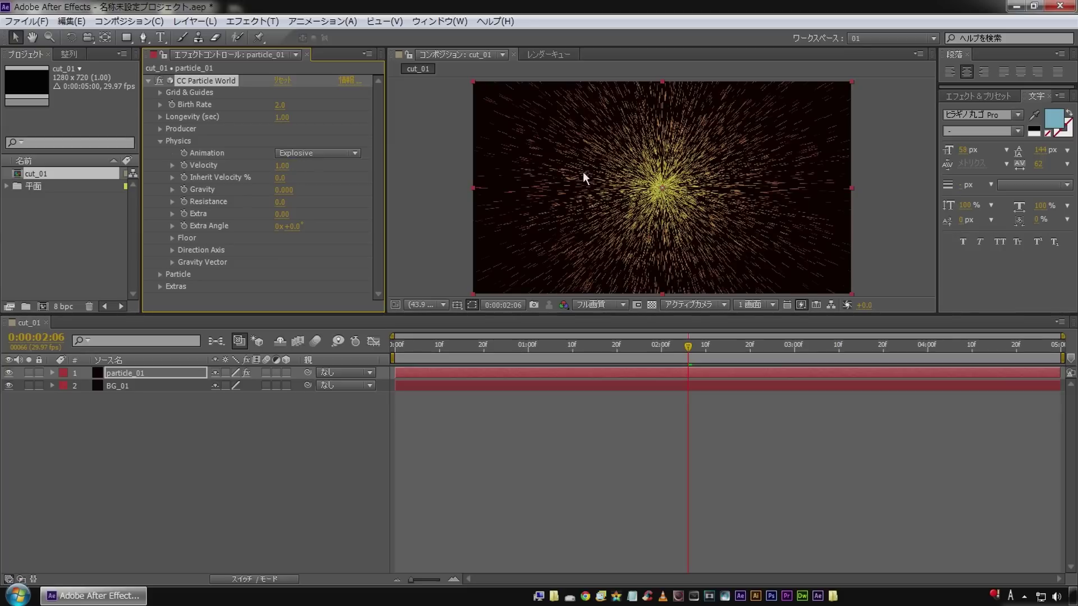
key(KP_0)
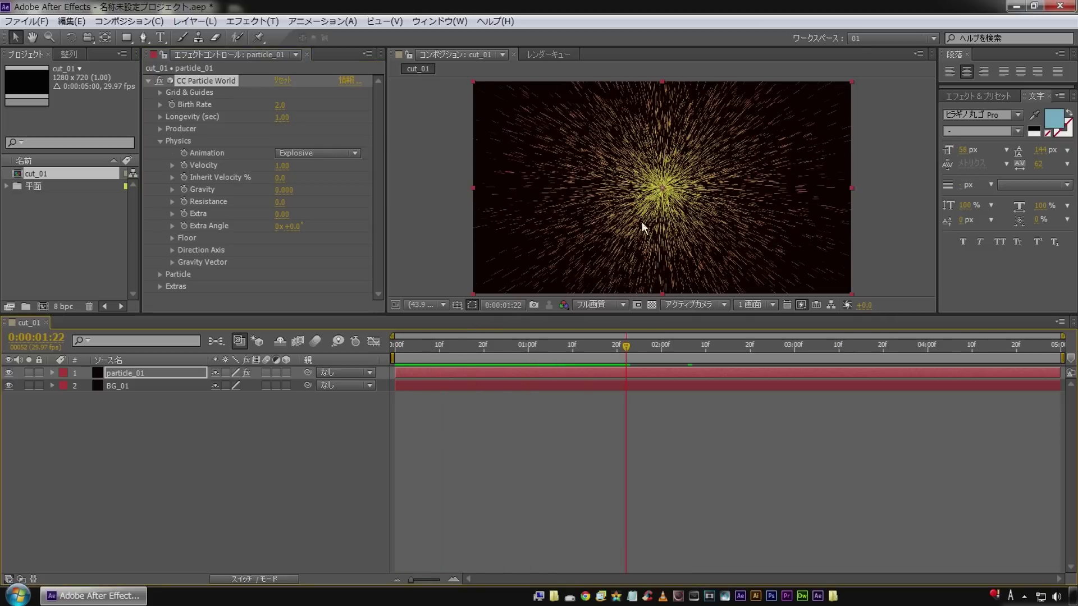
key(space)
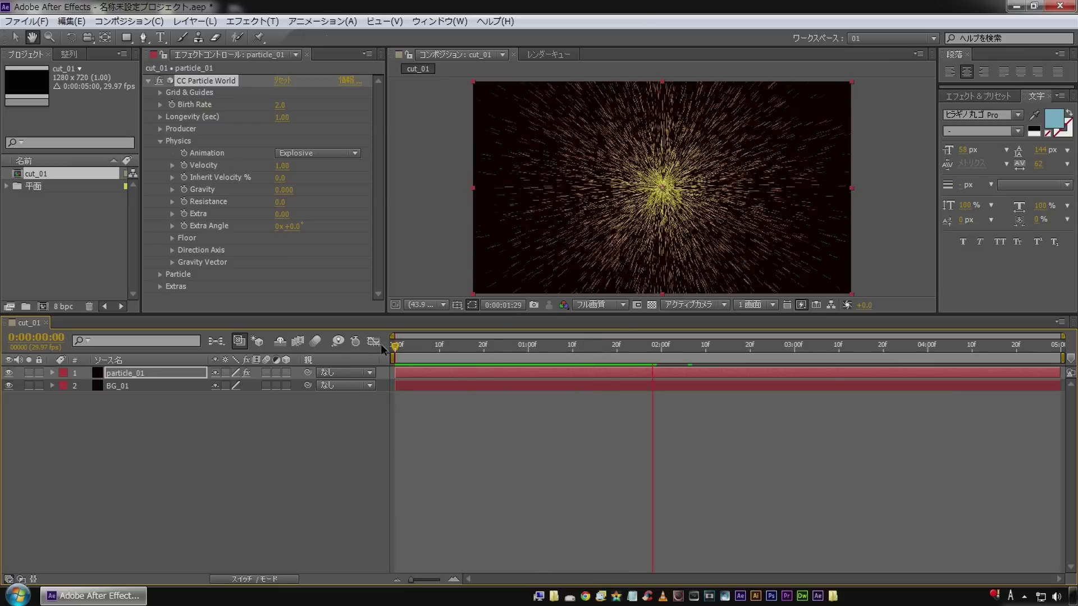
click(576, 355)
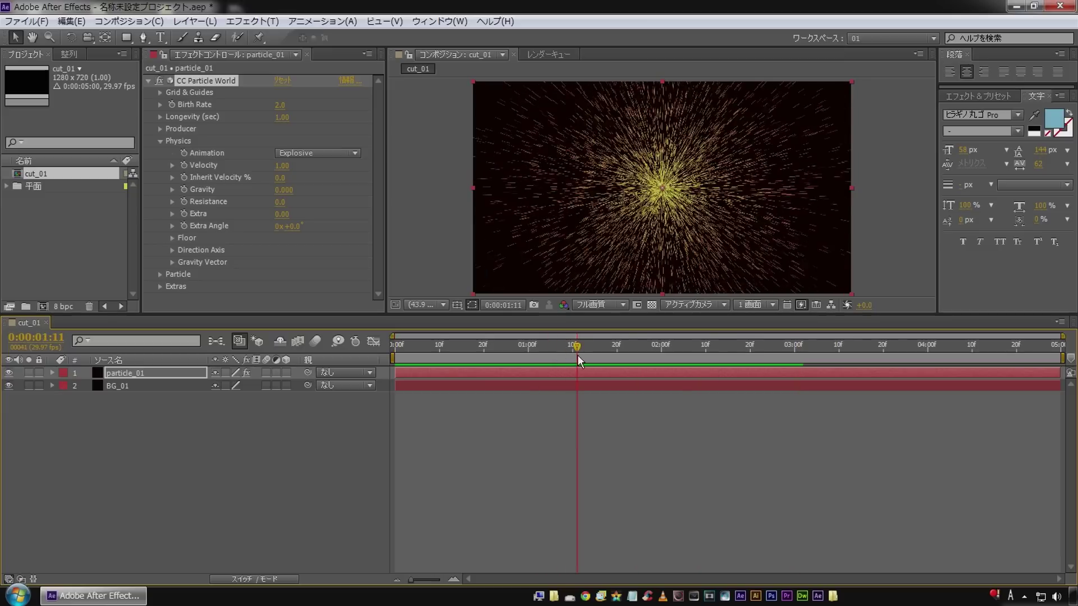
Scrub Velocity down to 0.20 and preview the compact cluster at centre
drag(283, 166, 221, 159)
key(space)
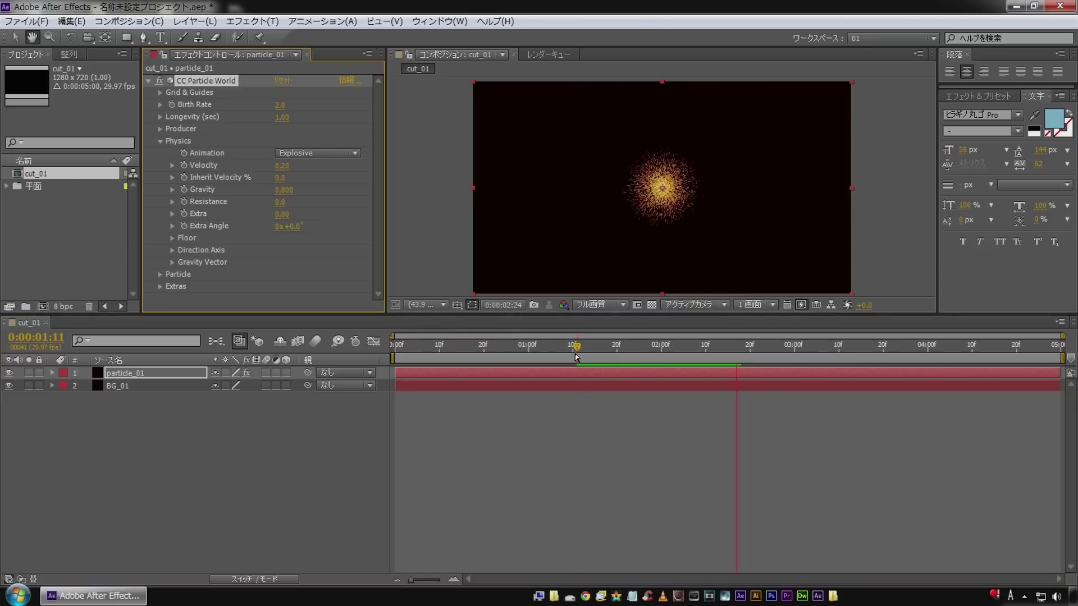
key(space)
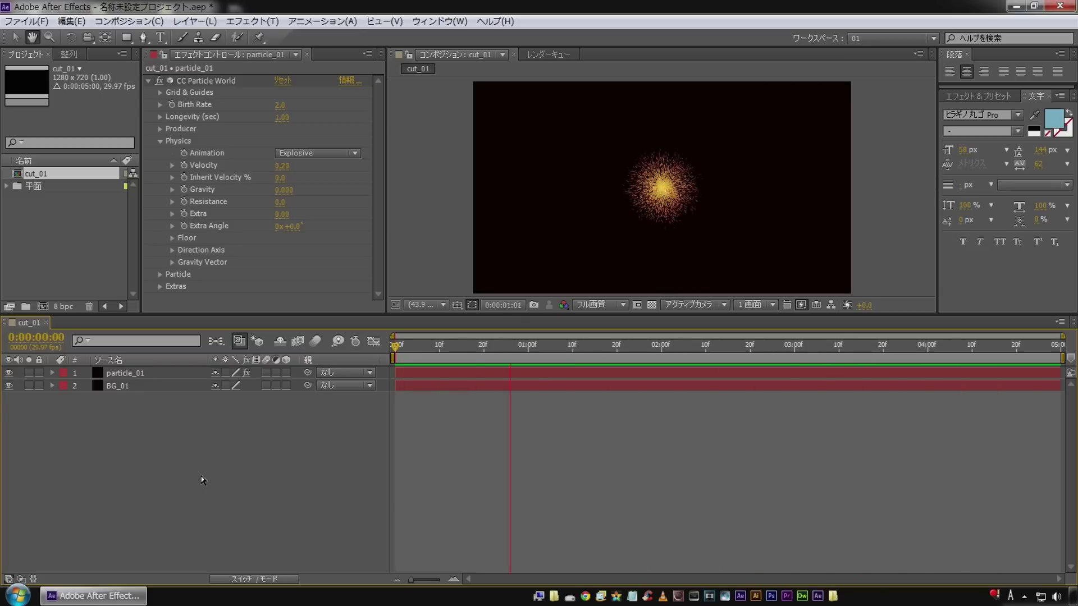
click(688, 349)
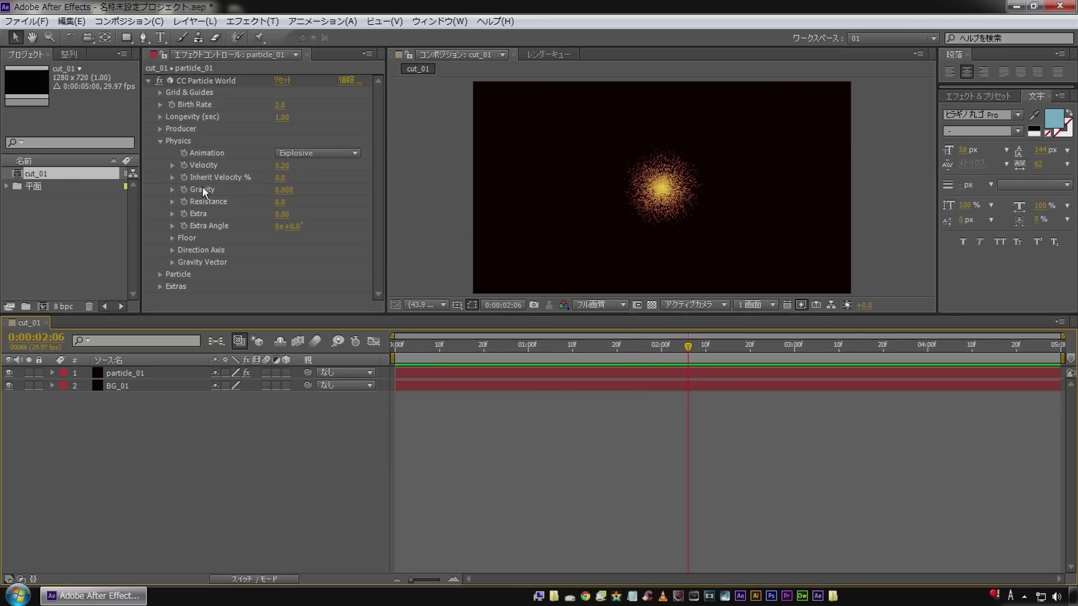
click(159, 142)
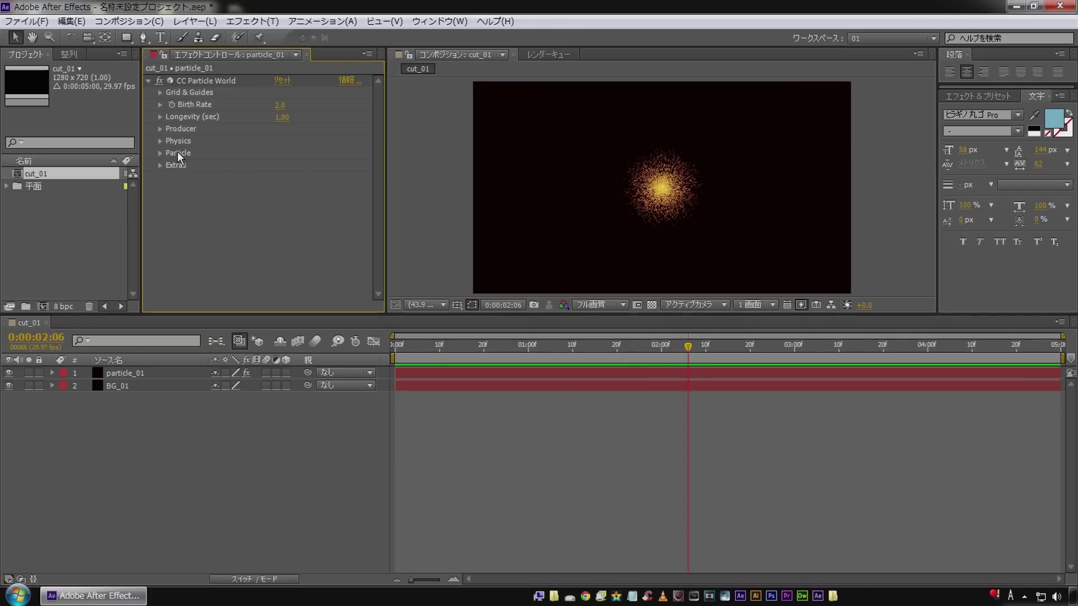
Set the Particle Type to Star
click(159, 152)
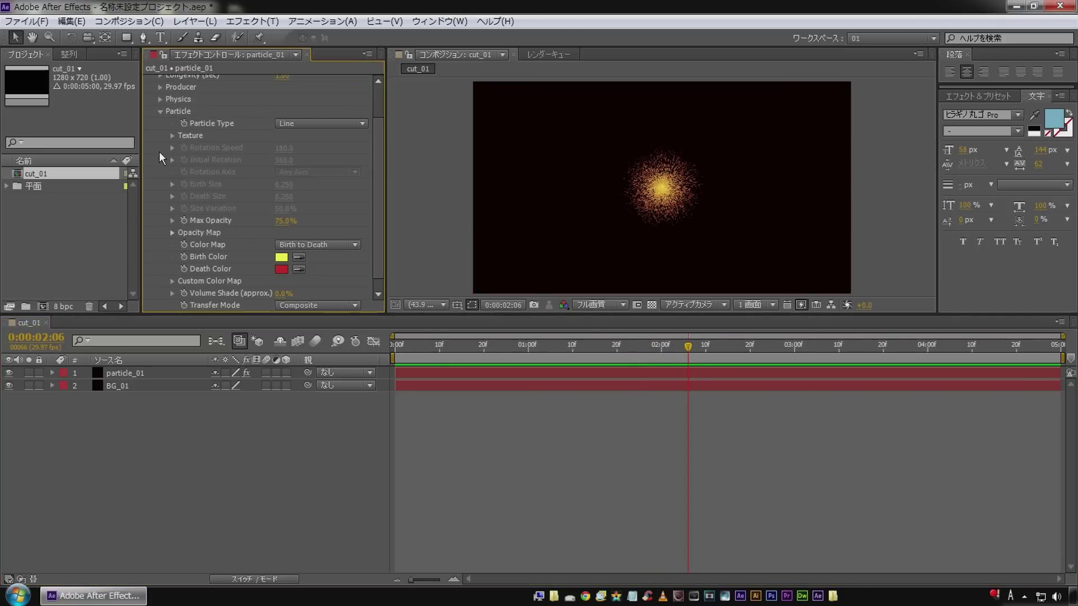
click(333, 123)
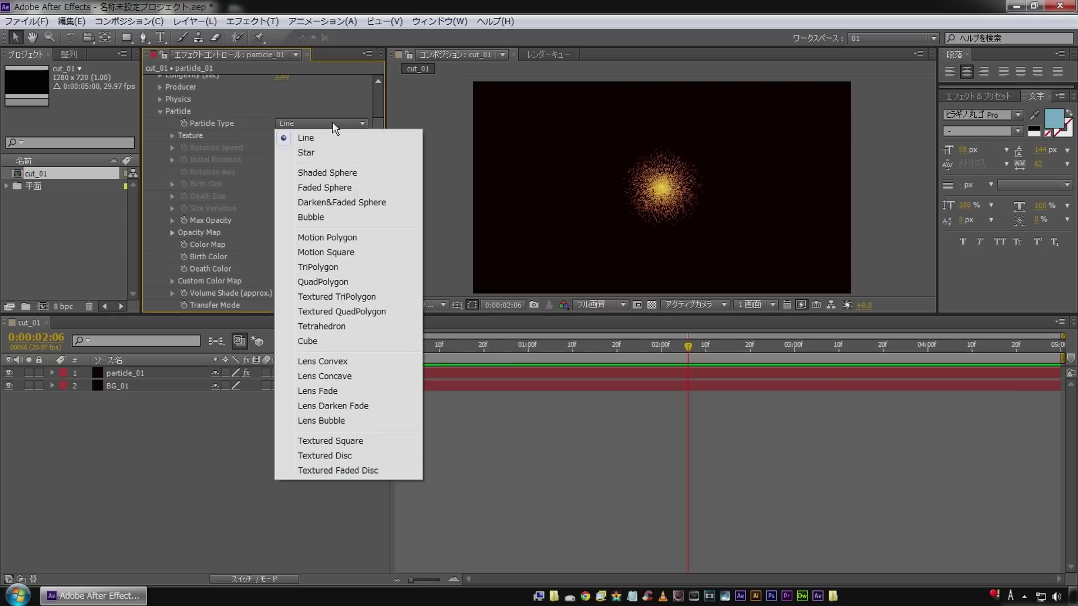
click(318, 156)
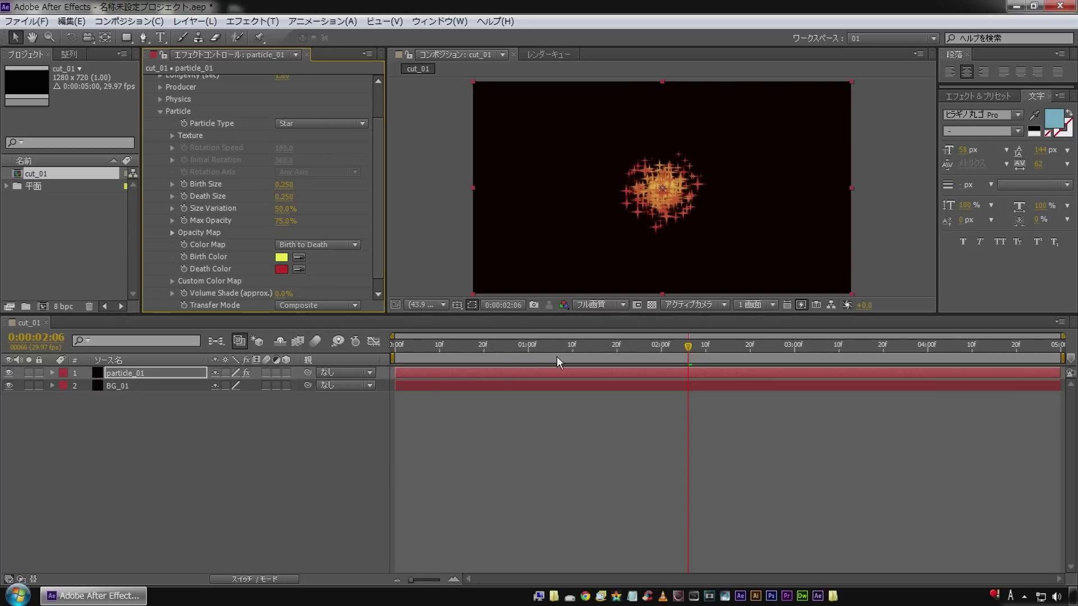
mouse_move(598, 348)
mouse_down()
mouse_move(683, 344)
mouse_move(626, 346)
mouse_up()
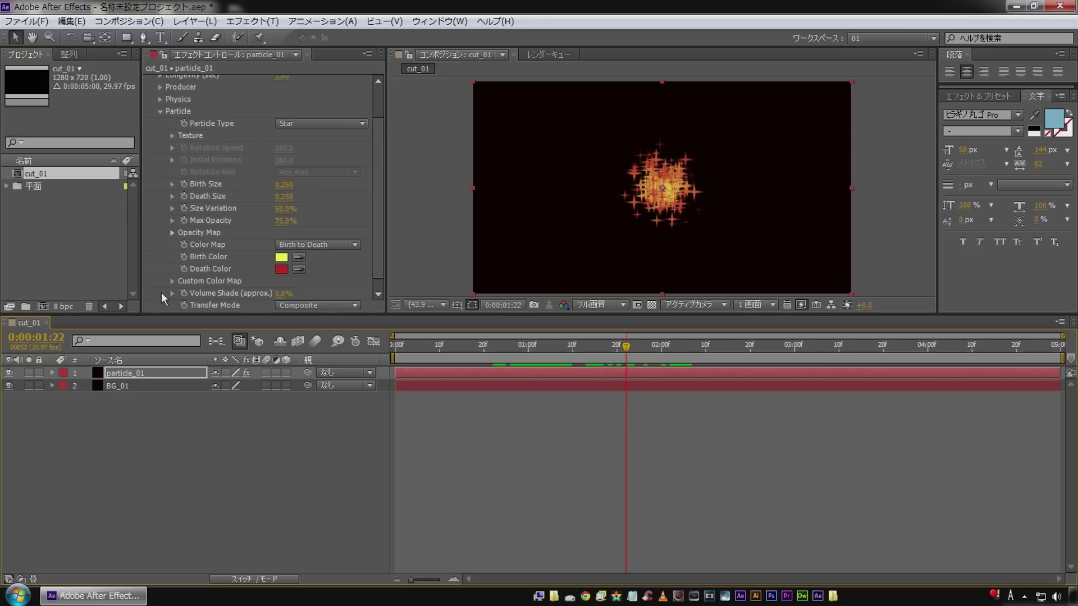
Set Birth and Death Size to 0.1, Size Variation to 0% and Max Opacity to 100%
click(288, 184)
text(0.1)
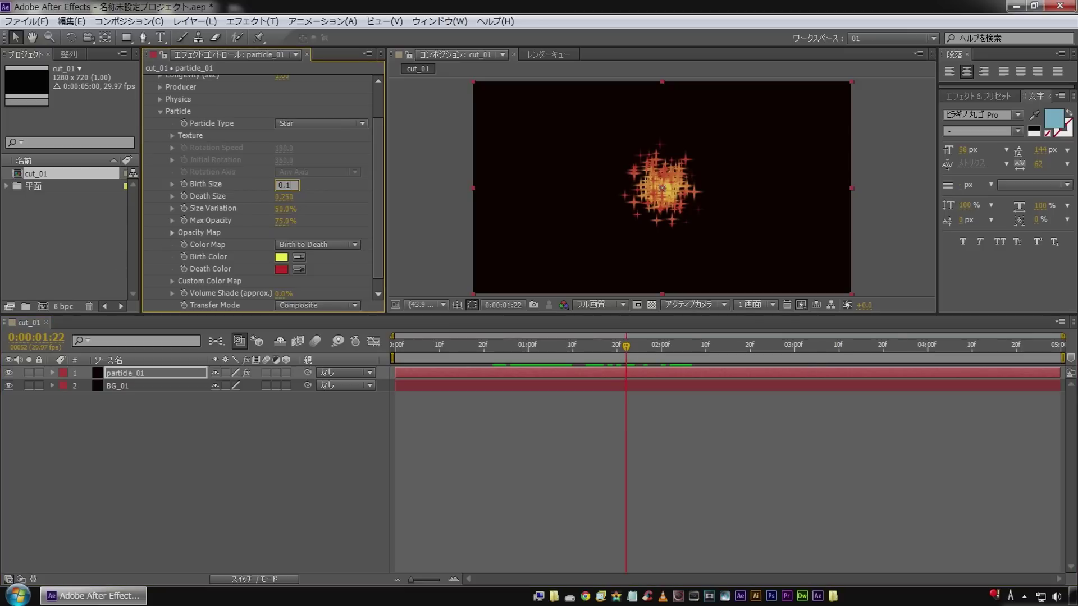
key(Return)
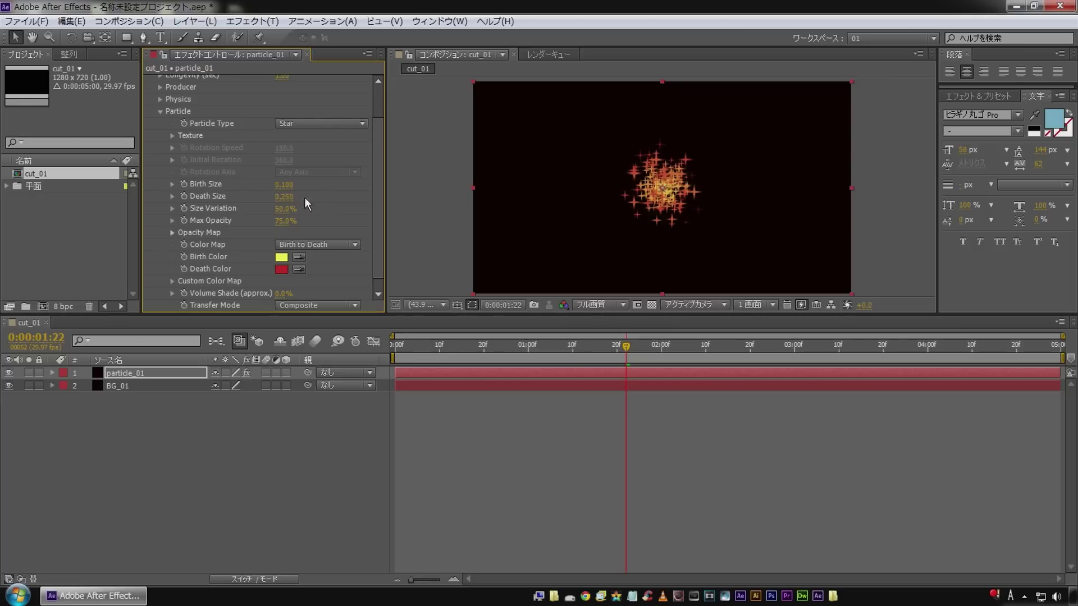
click(285, 197)
text(0.1)
key(Return)
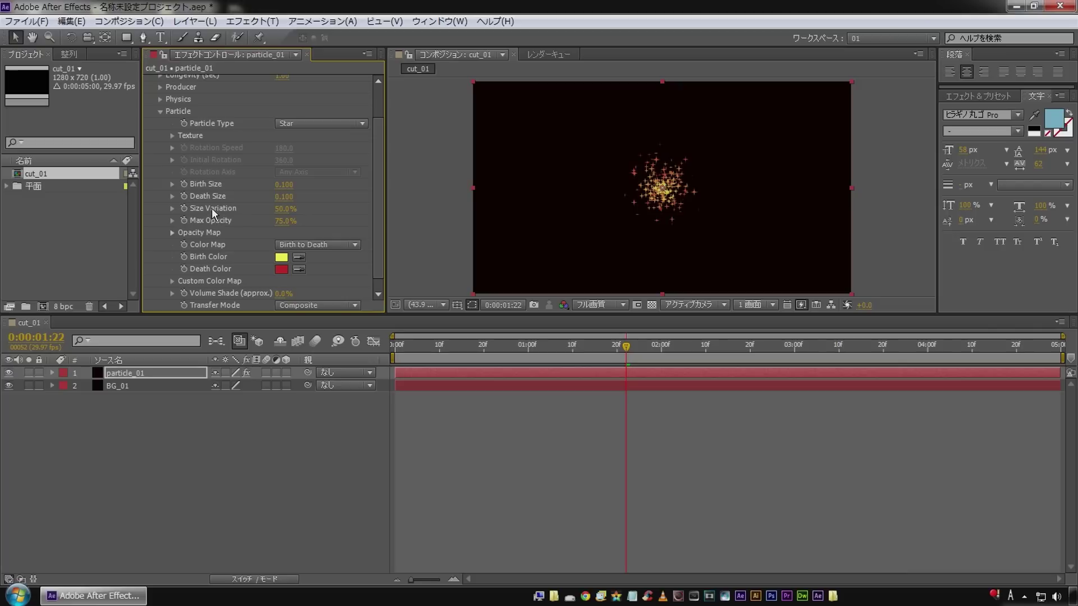
drag(290, 212, 126, 208)
drag(284, 221, 337, 221)
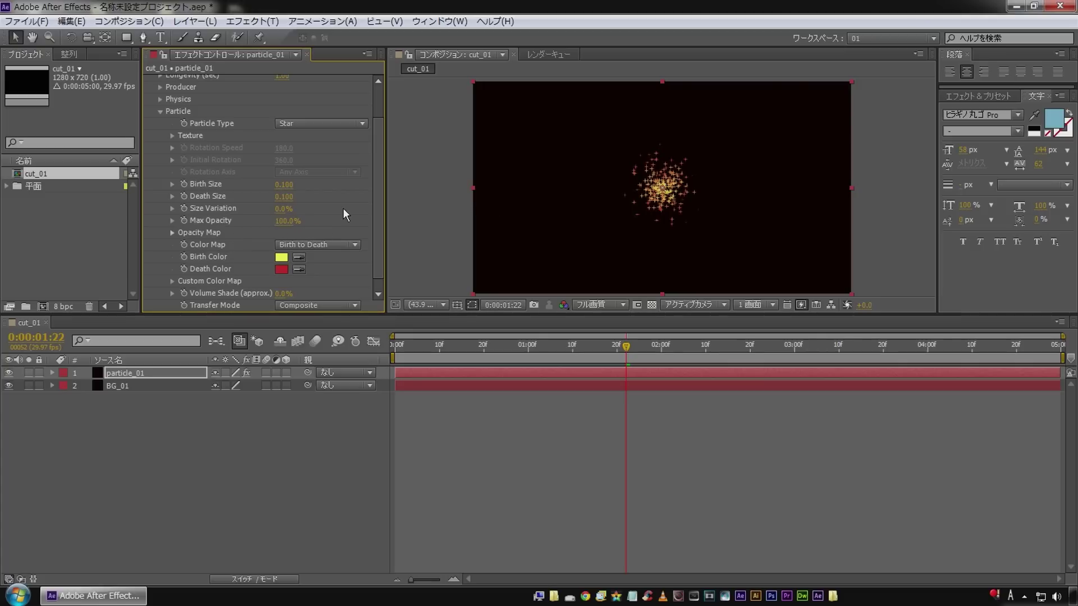
Set the particle Birth Color to deep gold FFC600
click(281, 257)
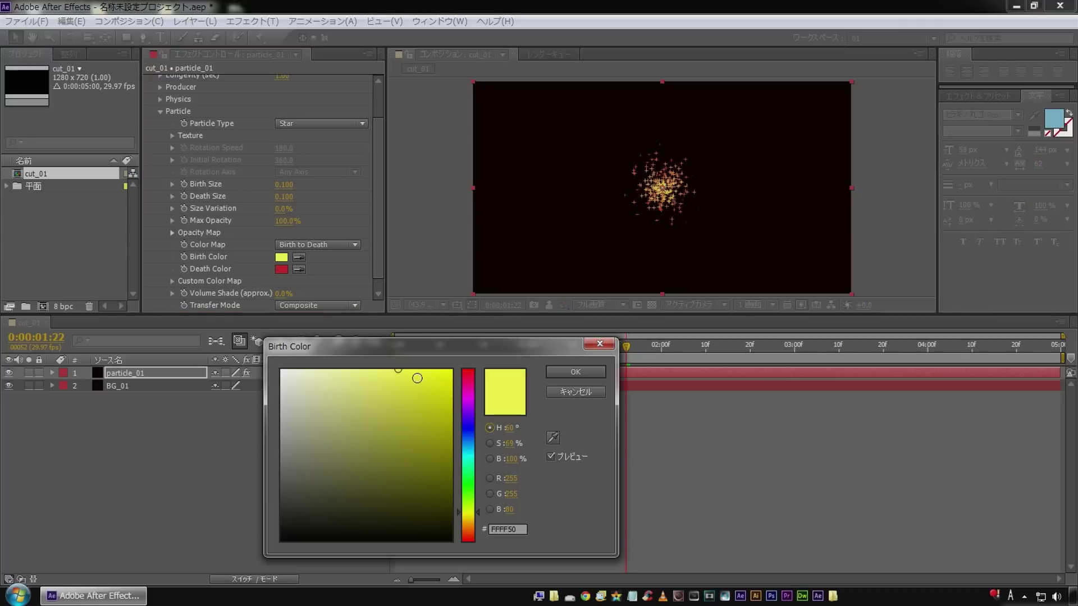
click(472, 519)
drag(432, 376, 456, 369)
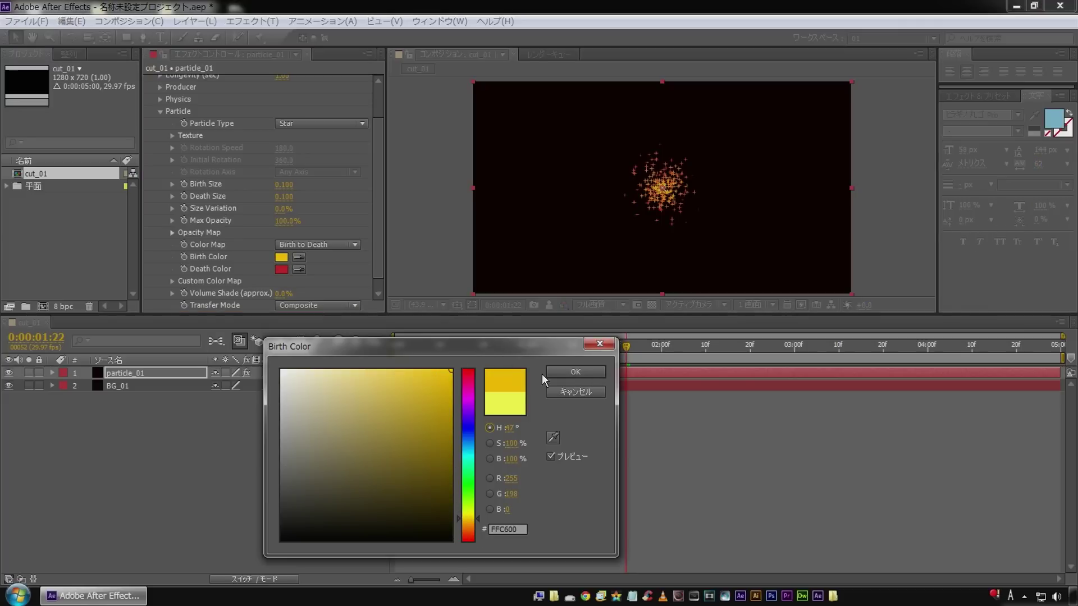
click(576, 372)
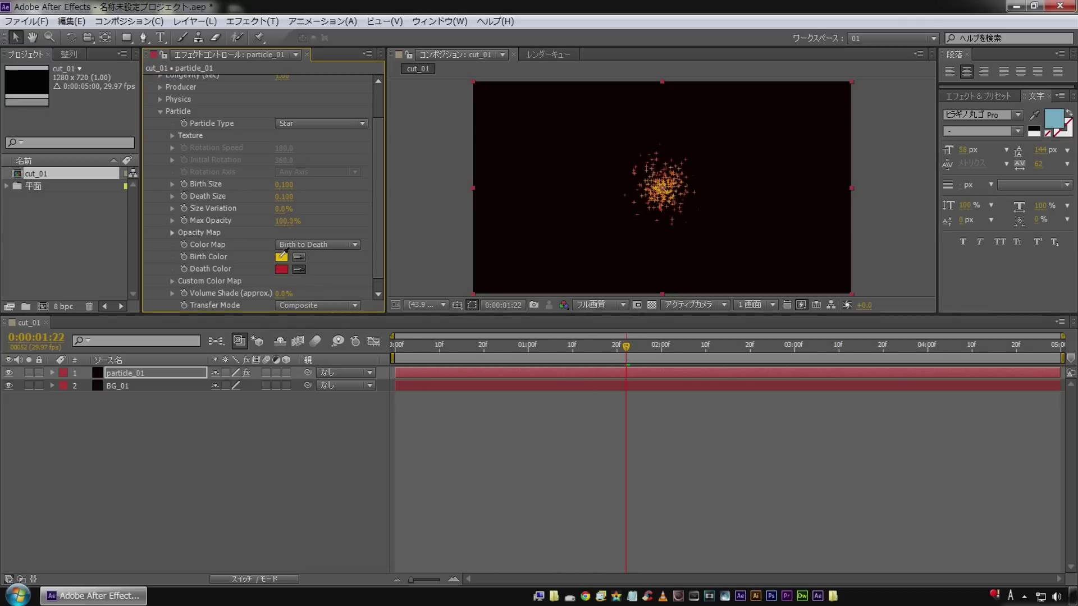
Set the Death Color to pale yellow FFE27E and preview from the start
click(283, 256)
click(282, 271)
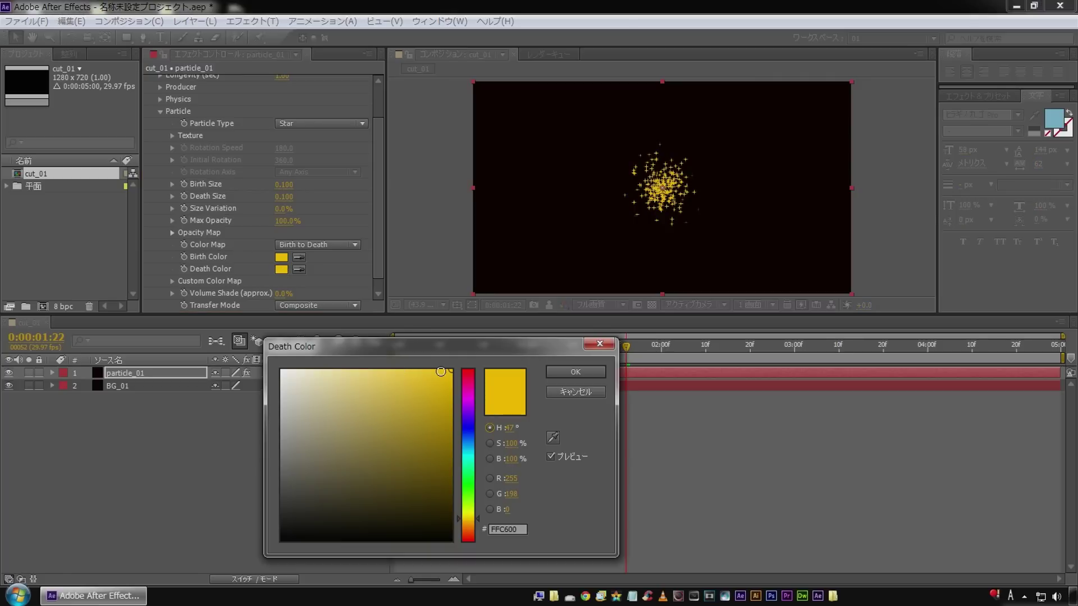
drag(440, 372, 367, 348)
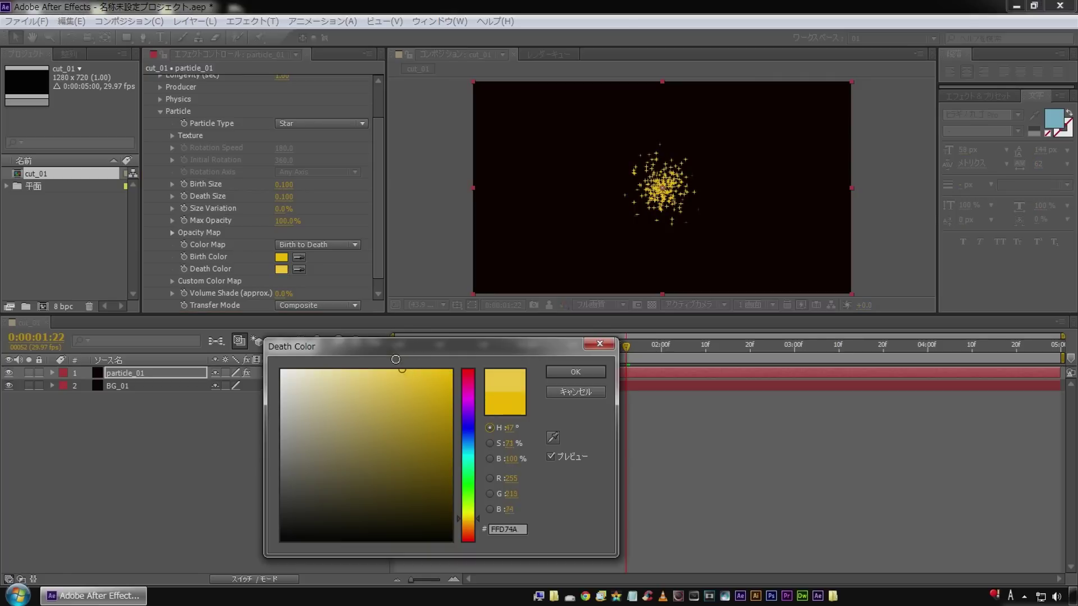
click(564, 372)
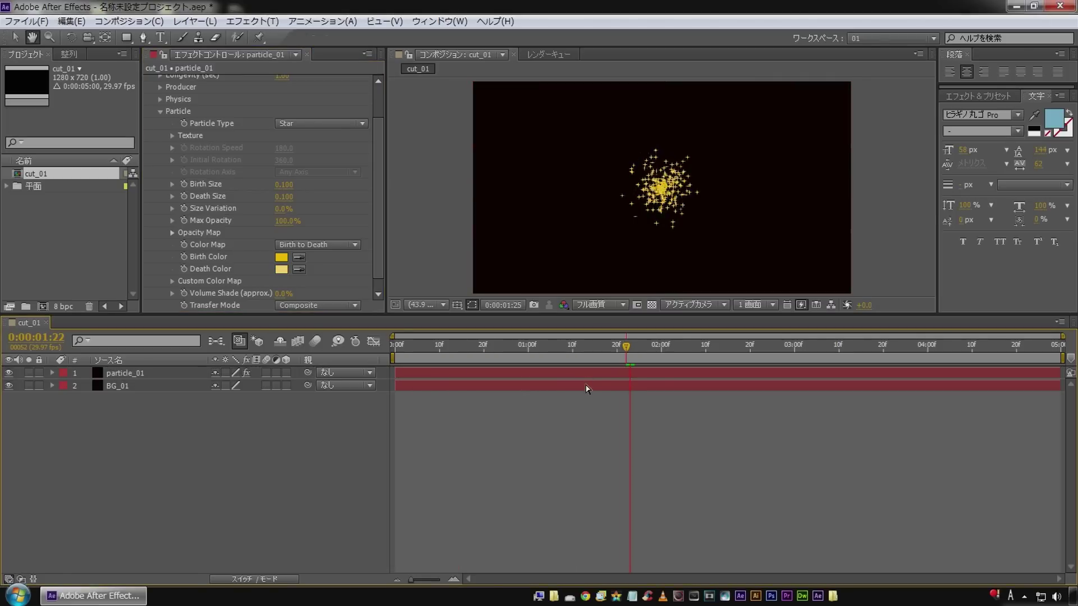
key(KP_0)
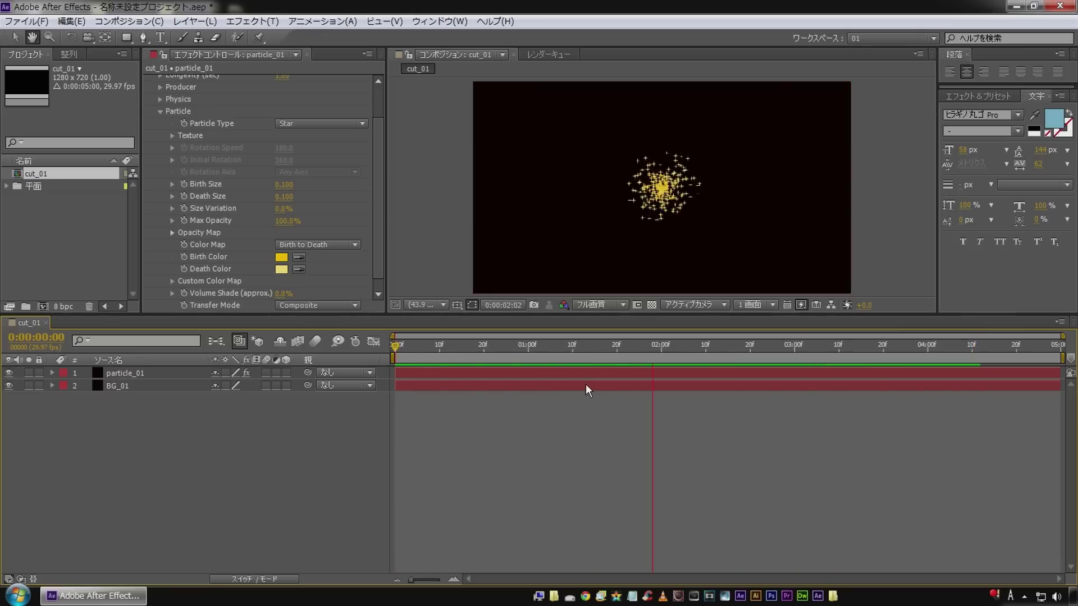
Stop the preview and scrub back to 0:00:02:02 to inspect the golden star cluster
key(space)
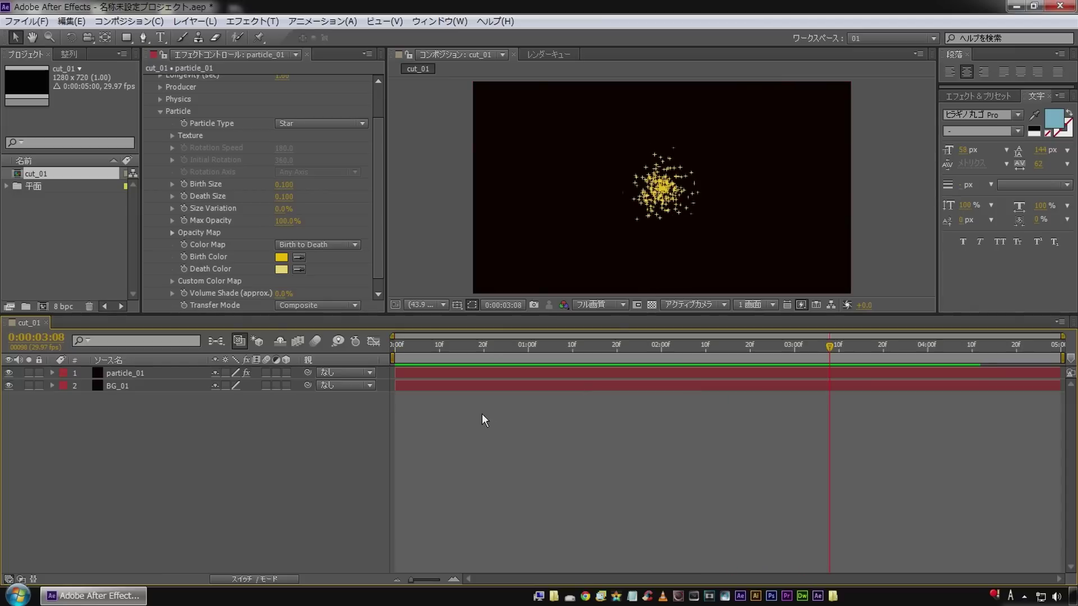
mouse_move(524, 346)
mouse_down()
mouse_move(669, 345)
mouse_move(521, 354)
mouse_up()
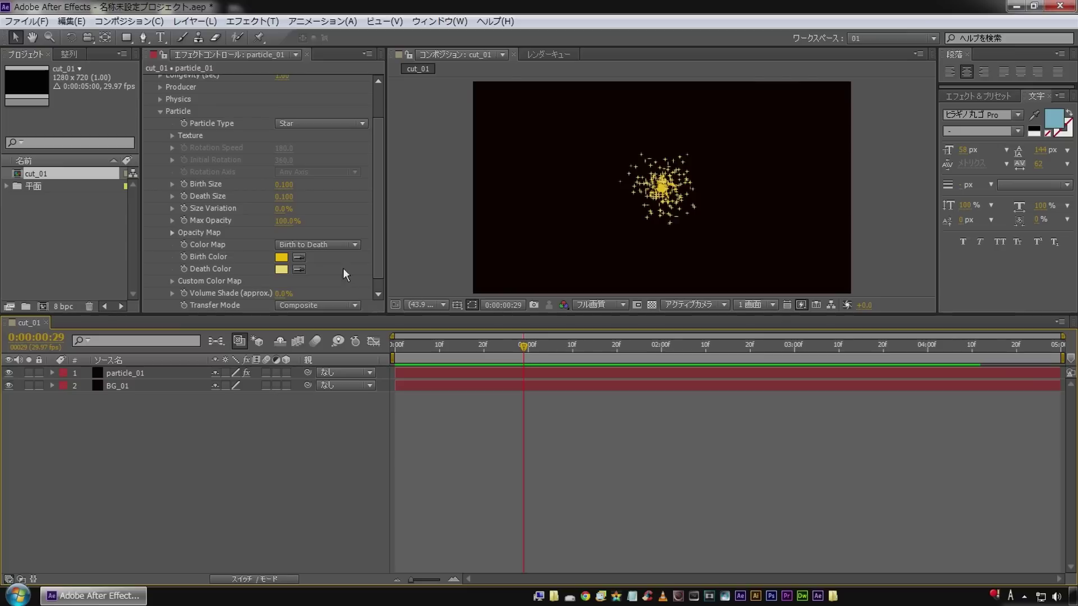
scroll(242, 177, up, 3)
Keyframe Producer Position X from -0.67 at 0:00 to 1.57 at 2:00
click(158, 129)
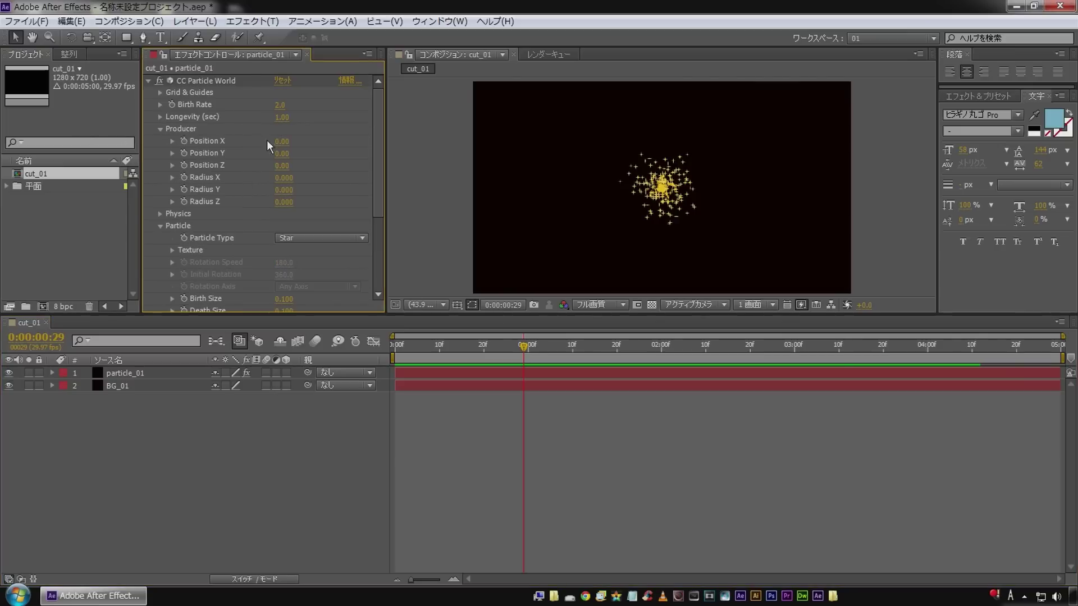
drag(284, 146, 238, 140)
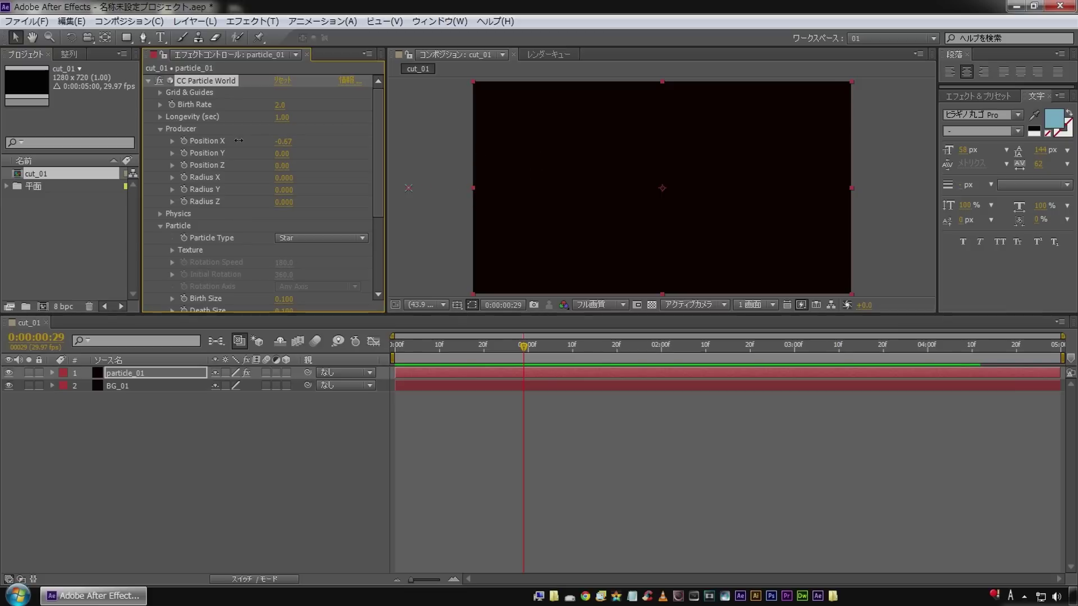
drag(407, 346, 395, 345)
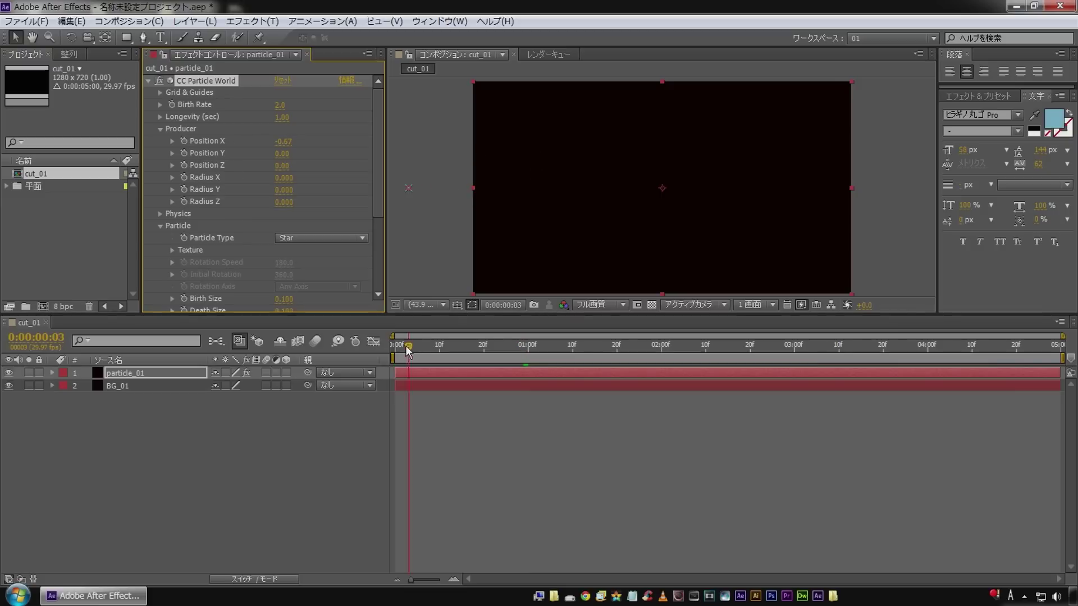
click(184, 140)
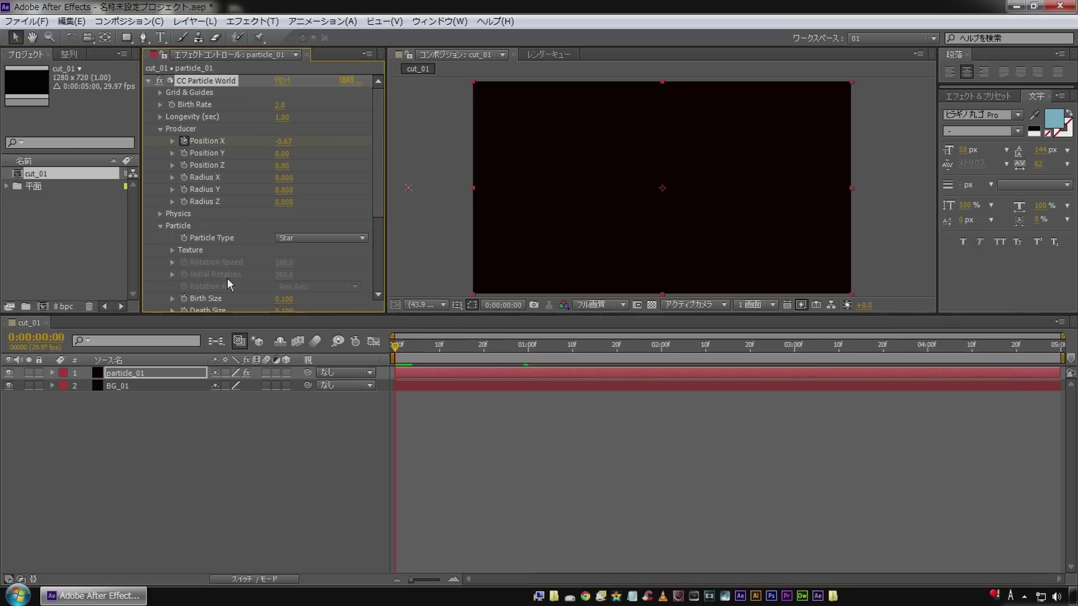
click(660, 345)
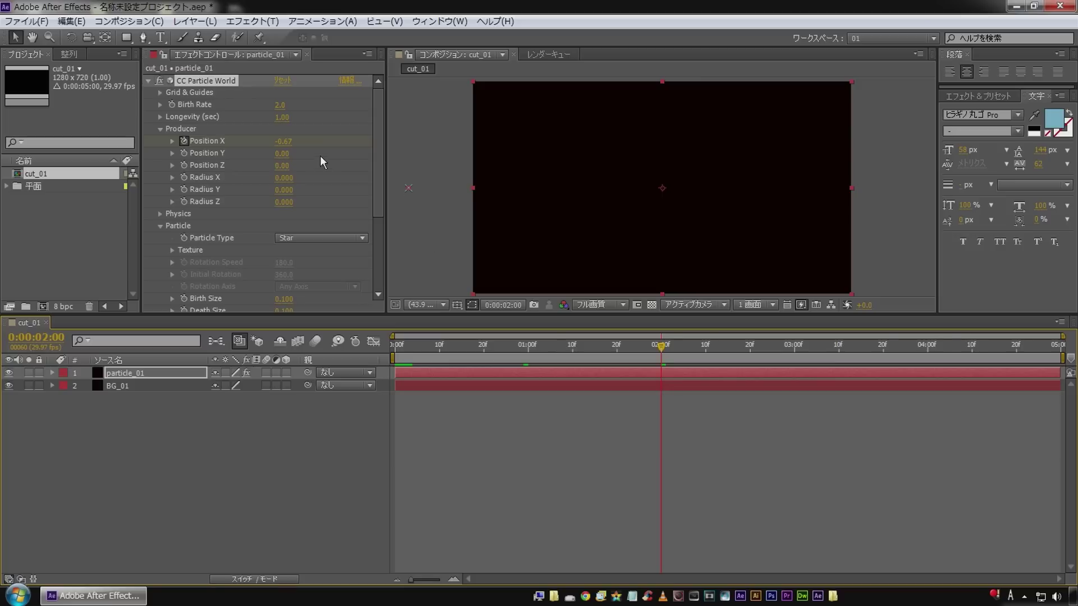
drag(281, 142, 451, 139)
Preview and scrub the star emitter sweeping across the frame
drag(654, 346, 365, 345)
key(space)
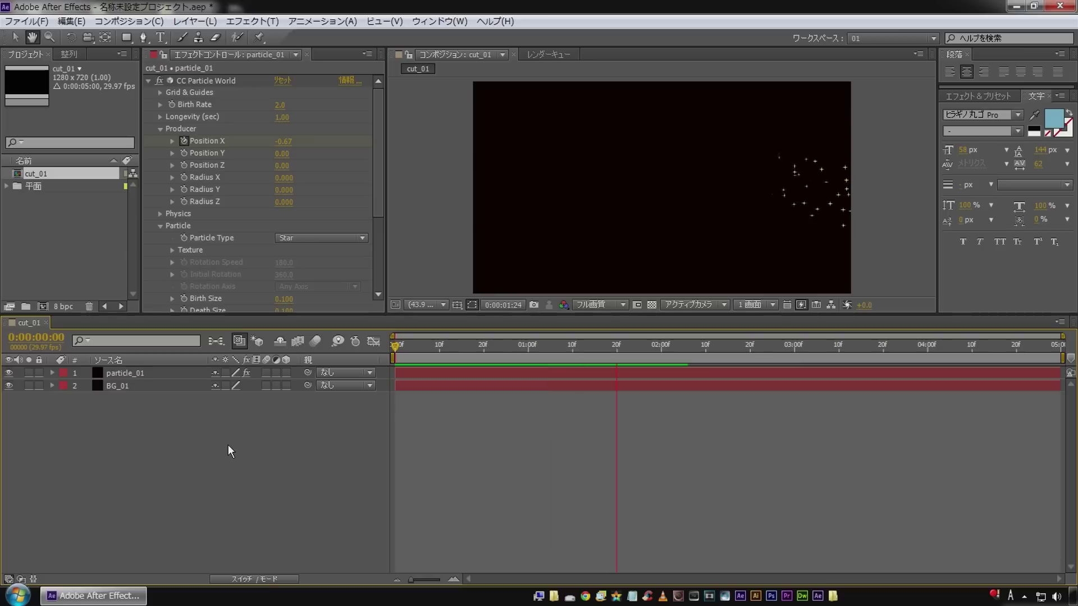
key(space)
mouse_move(396, 343)
mouse_down()
mouse_move(451, 345)
mouse_move(347, 340)
mouse_up()
key(space)
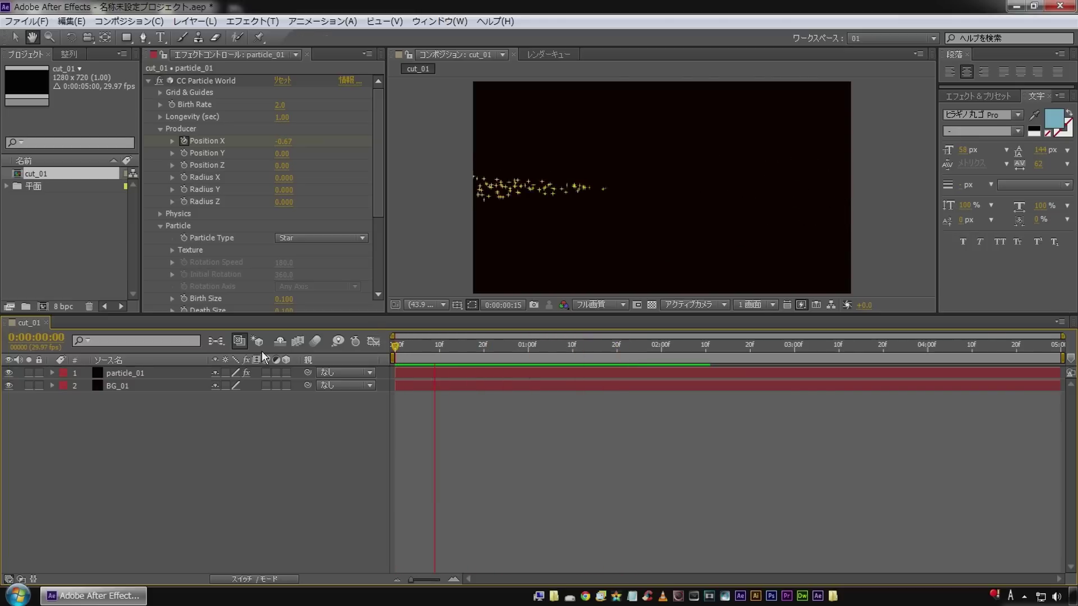
Reveal particle_01's Position X keyframes with U and move the second keyframe near the end
click(106, 372)
key(u)
key(Home)
drag(662, 397, 1037, 397)
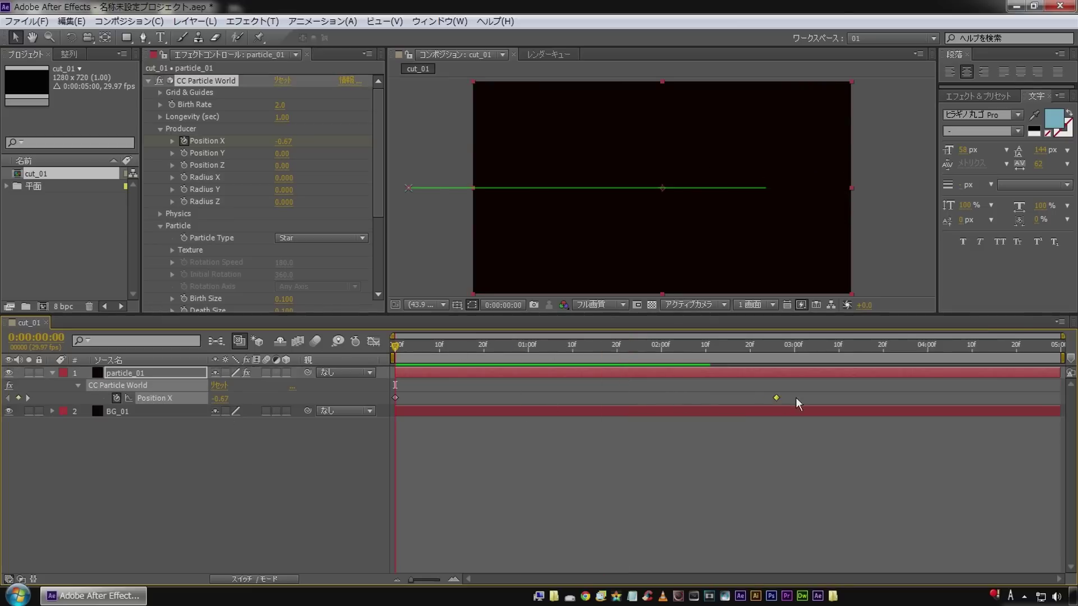
Drag the last Position X keyframe earlier and preview the quicker star sweep
click(167, 453)
key(space)
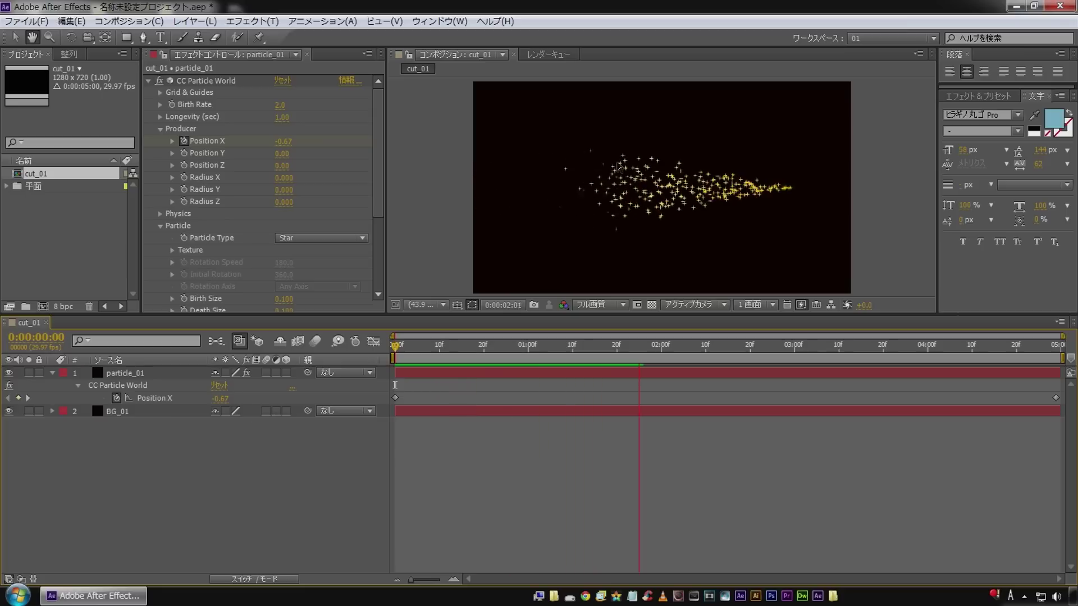
click(621, 344)
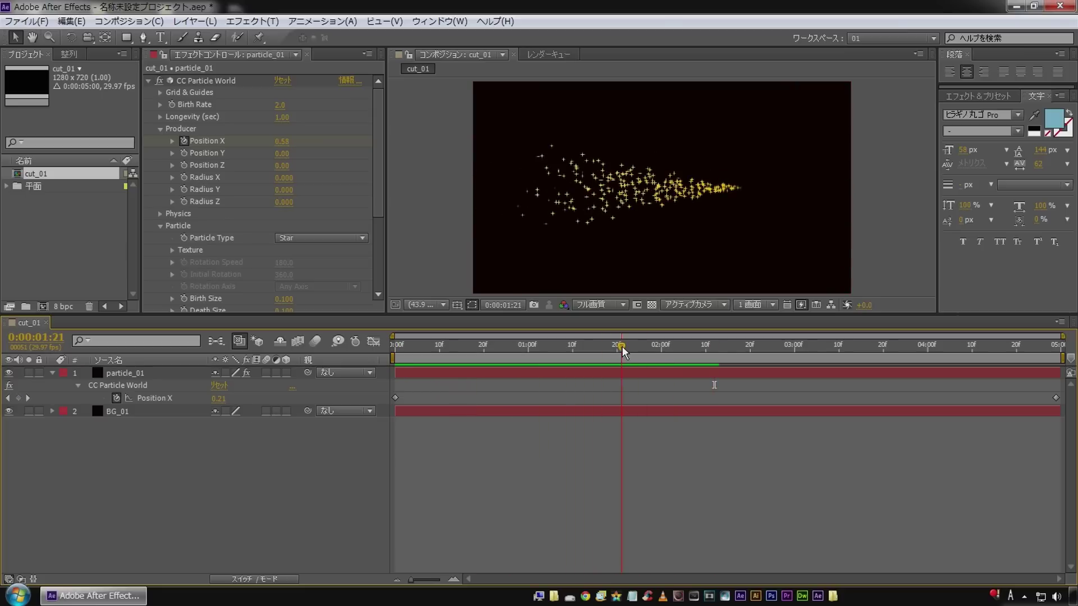
drag(1056, 398, 647, 397)
drag(599, 345, 334, 345)
key(space)
click(233, 449)
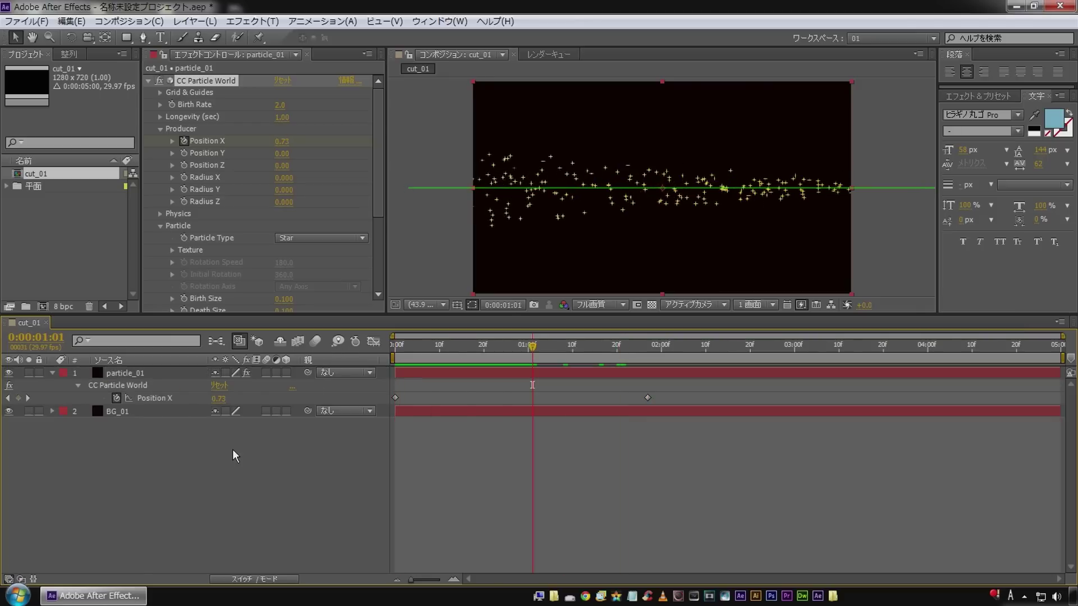
drag(419, 346, 297, 348)
key(space)
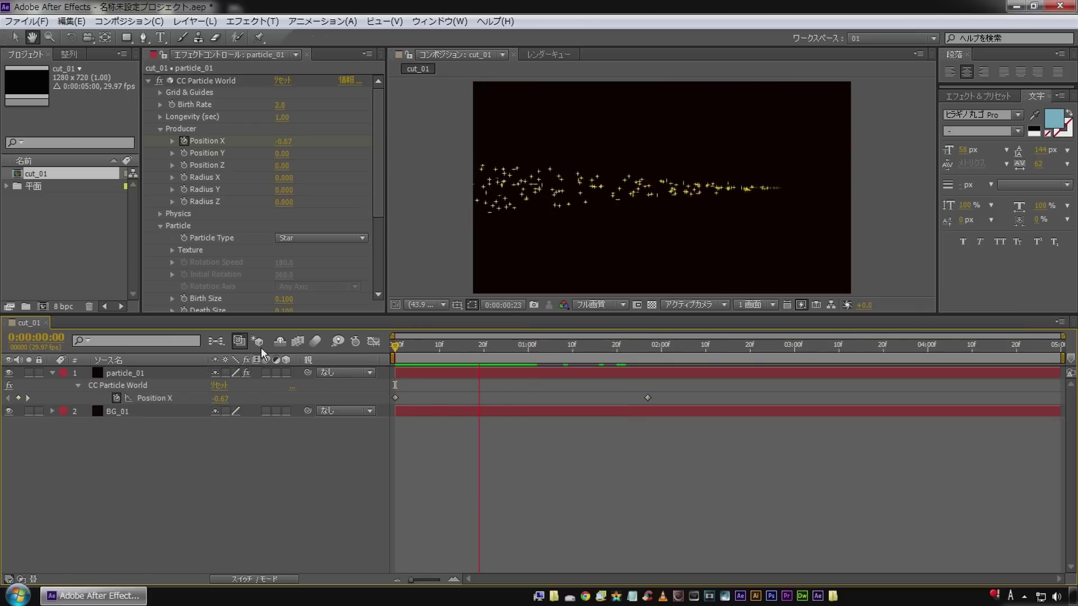
key(space)
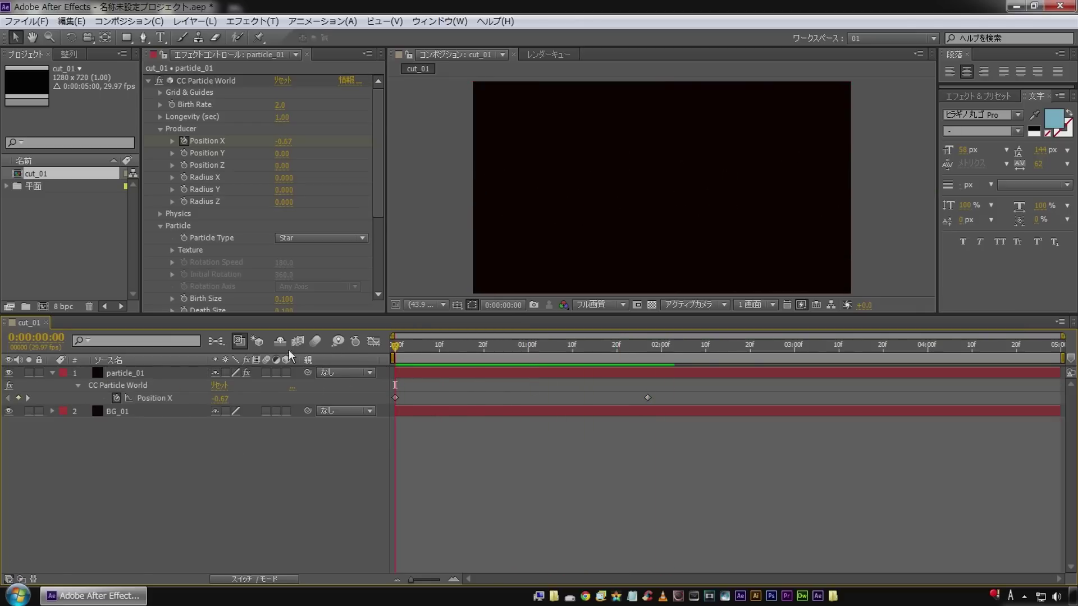
Place the last Position X keyframe at about one second and preview the faster sweep
drag(647, 398, 544, 398)
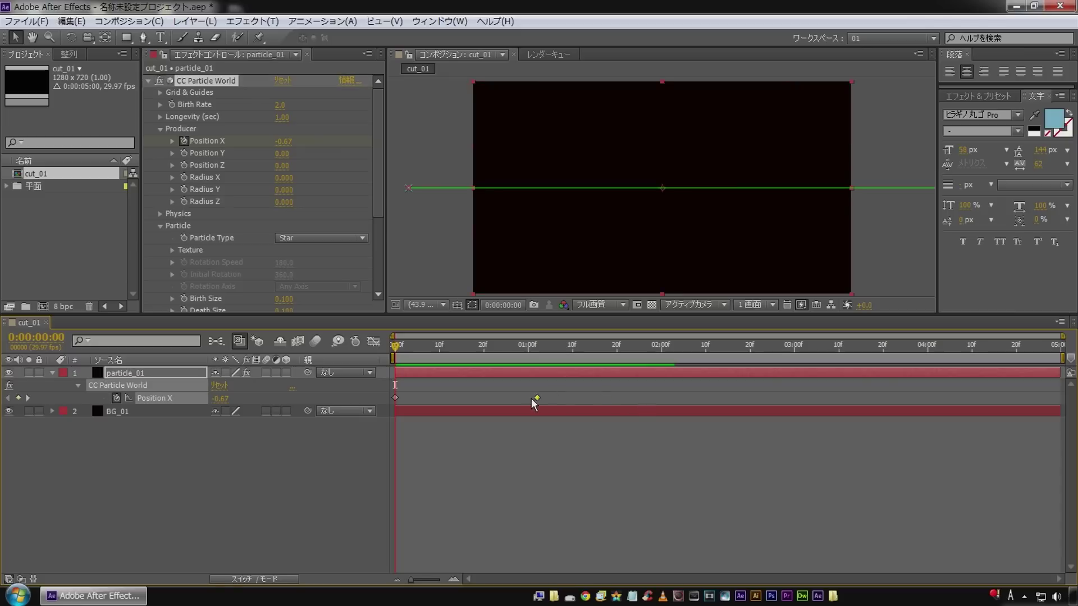
click(271, 456)
key(space)
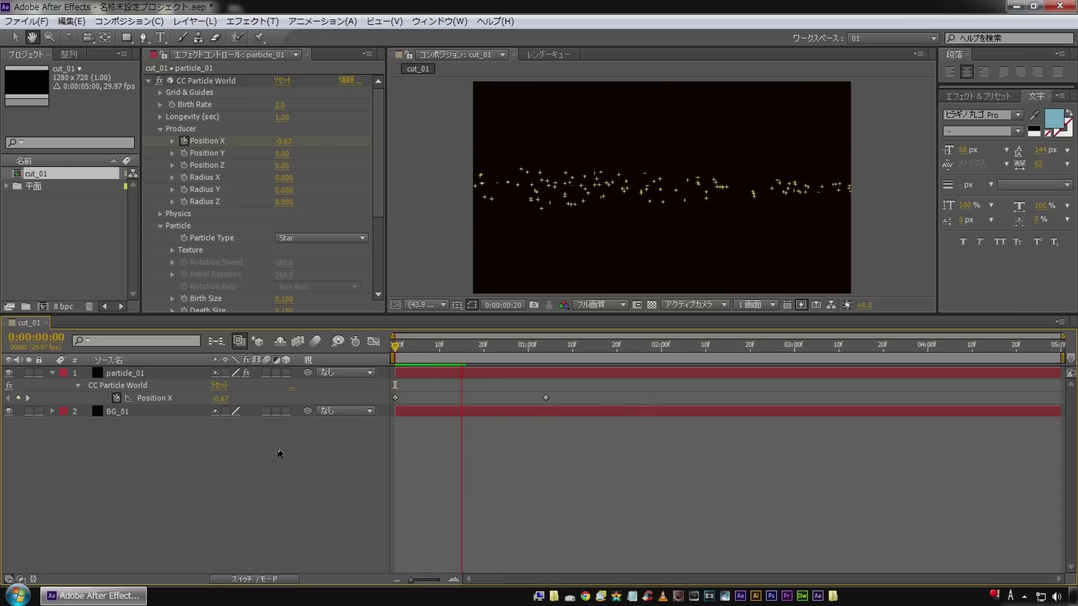
key(space)
key(space)
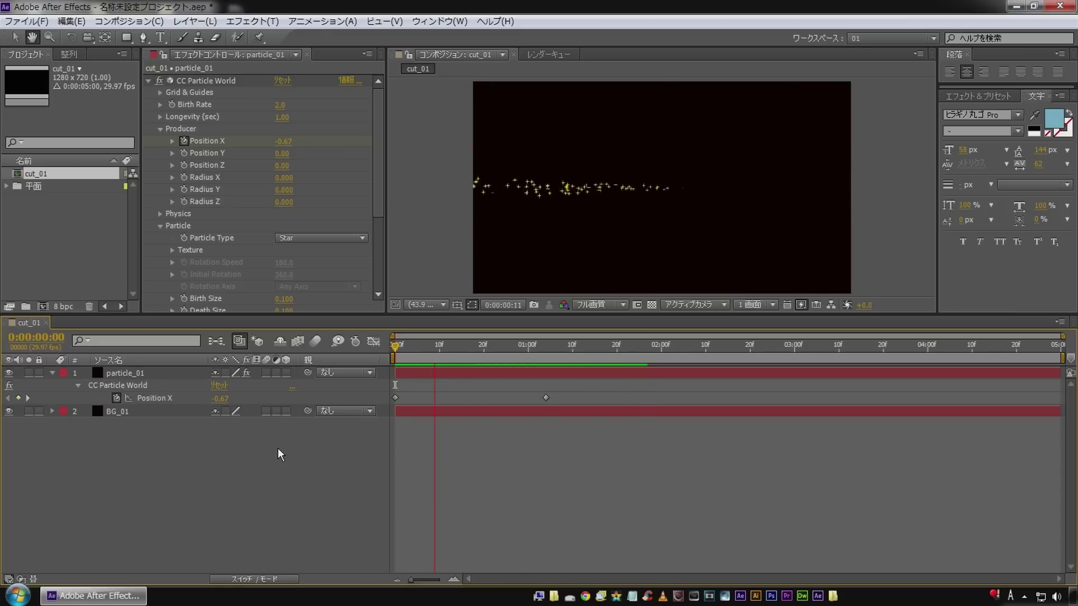
key(space)
key(space)
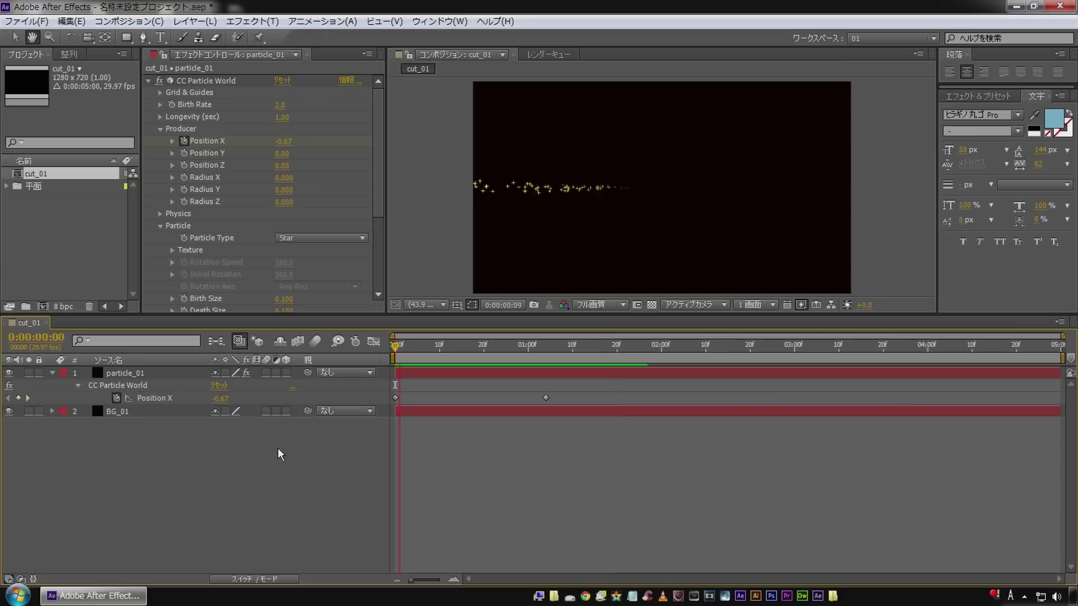
key(space)
key(space)
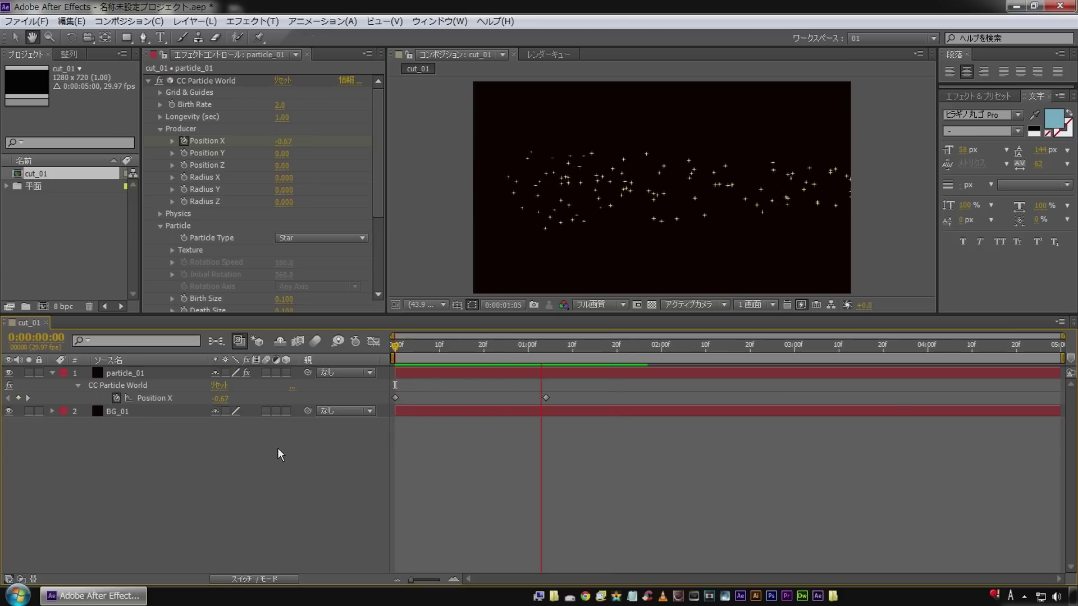
key(space)
key(space)
drag(476, 349, 515, 352)
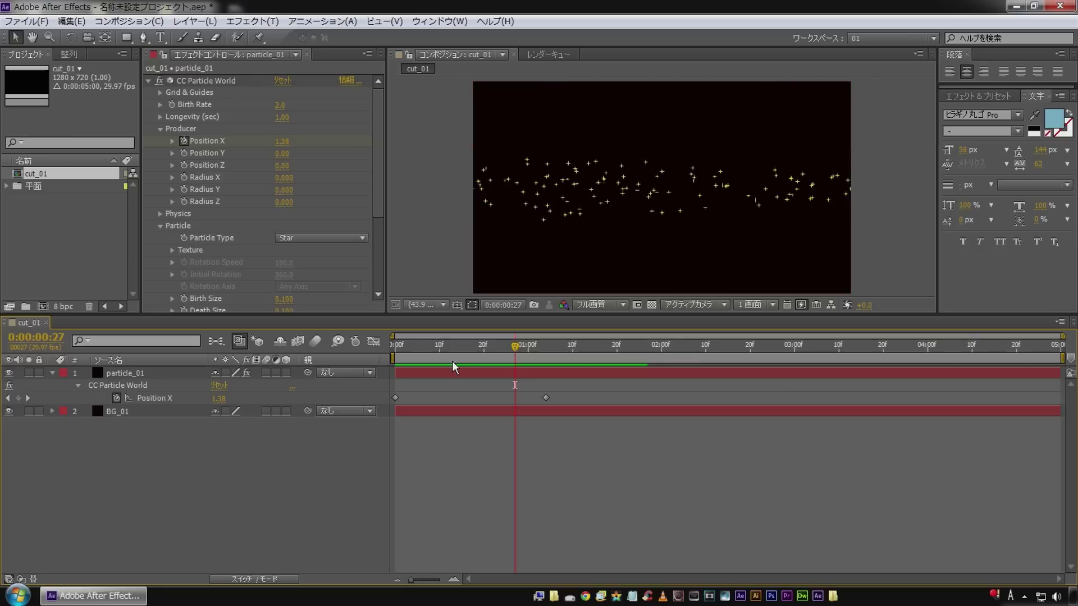
drag(440, 346, 520, 349)
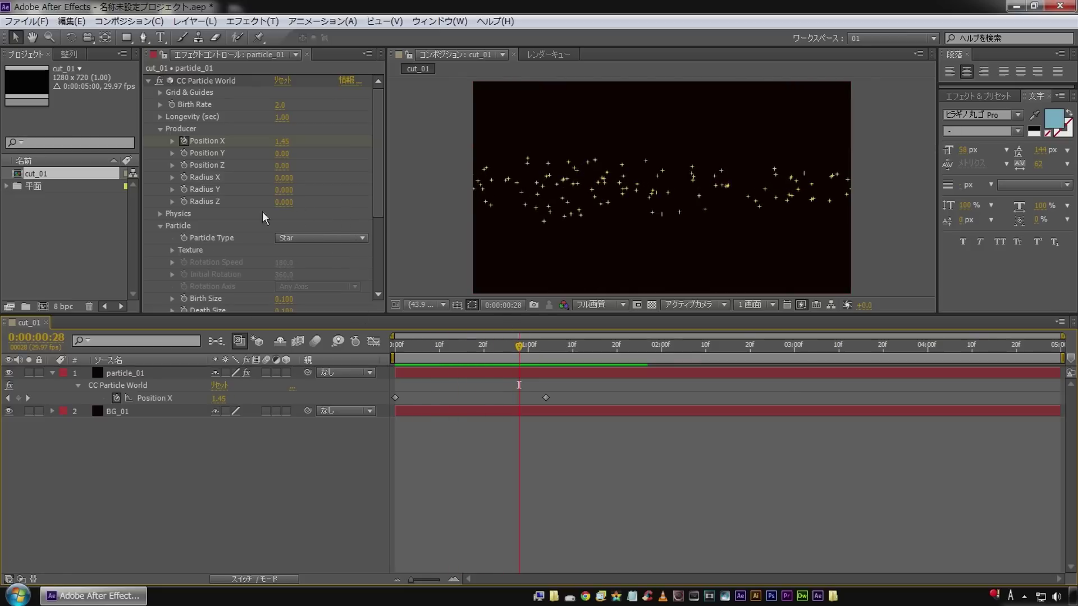
click(160, 130)
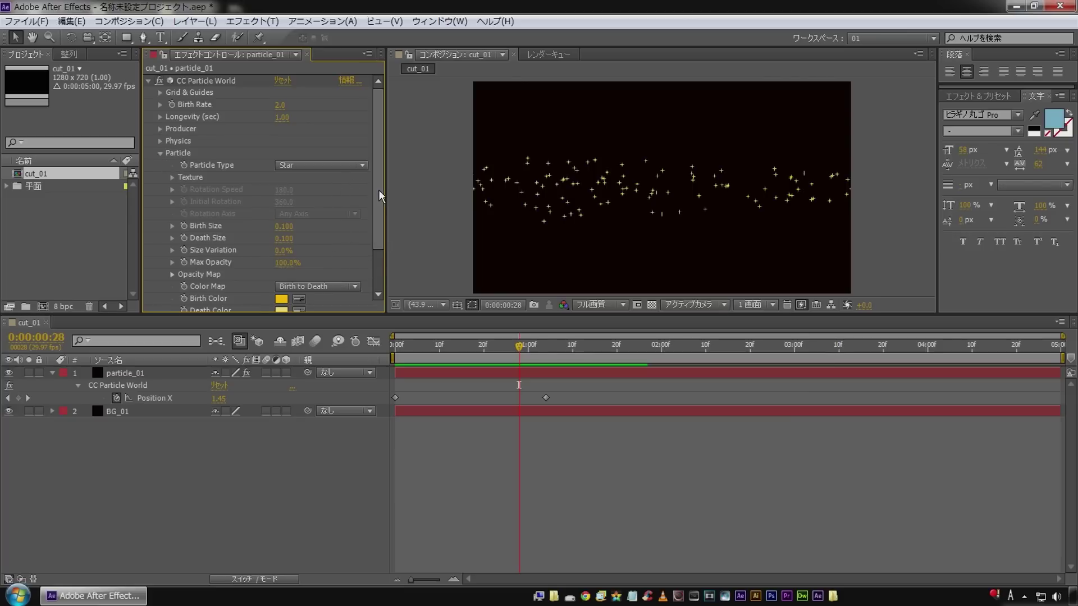
Raise Physics Velocity to 0.37 and preview the wider spread of stars
drag(379, 190, 390, 233)
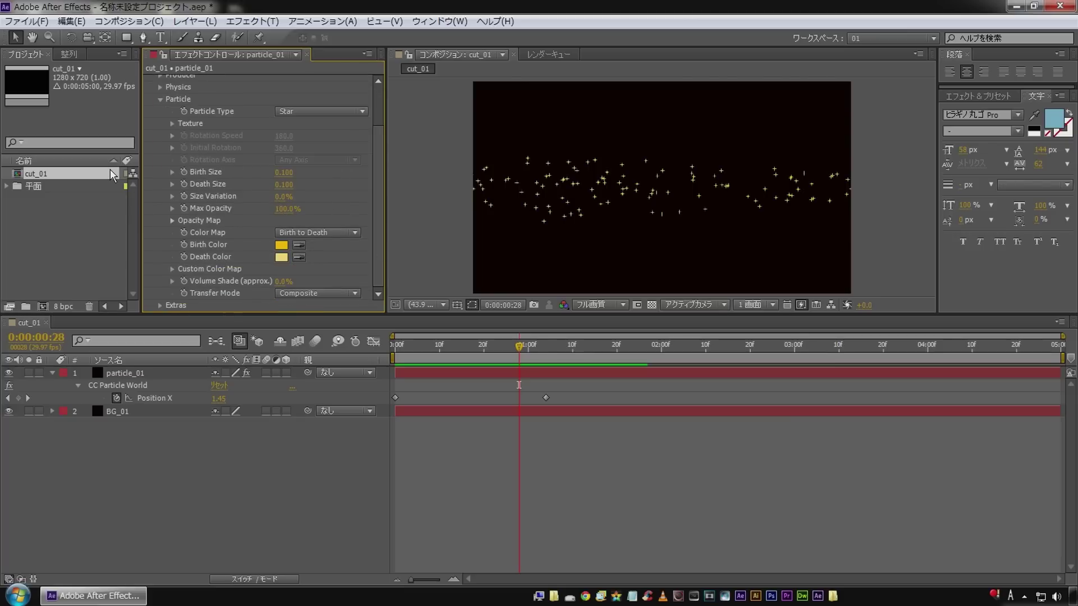
click(159, 99)
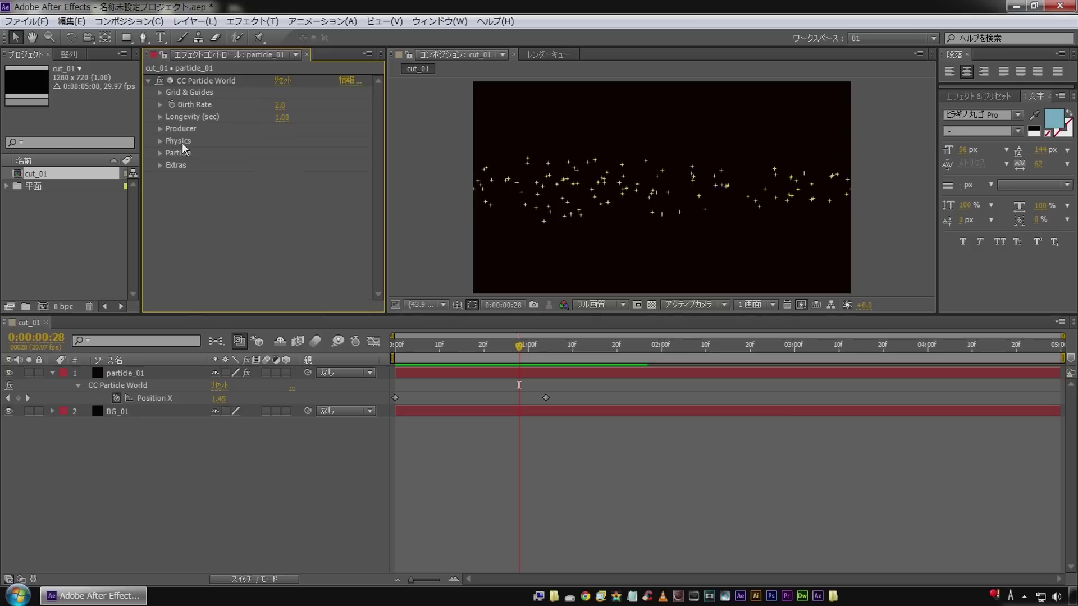
click(160, 142)
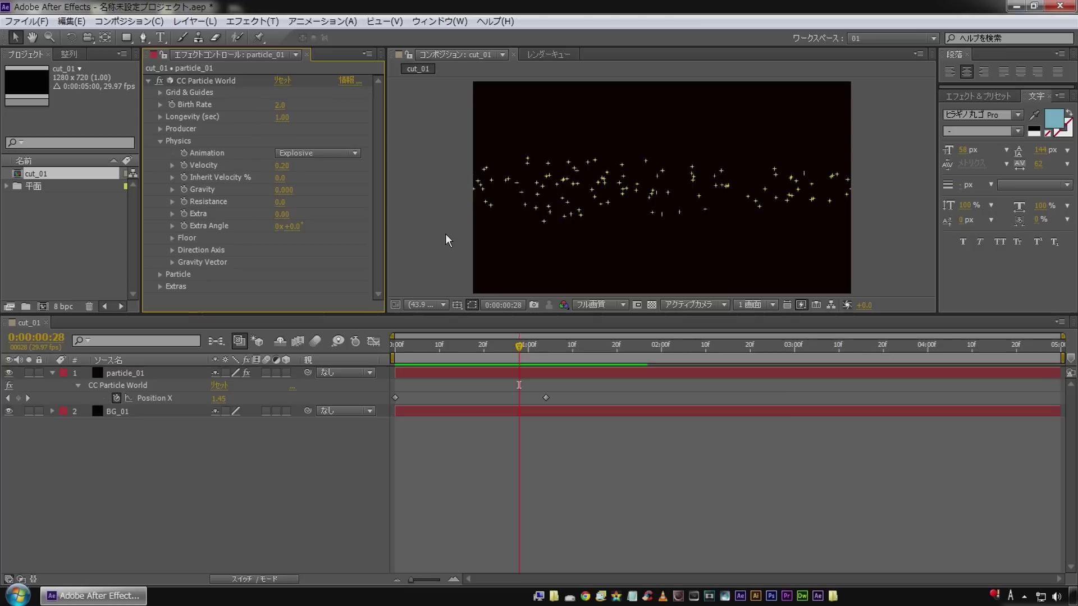
drag(480, 345, 501, 345)
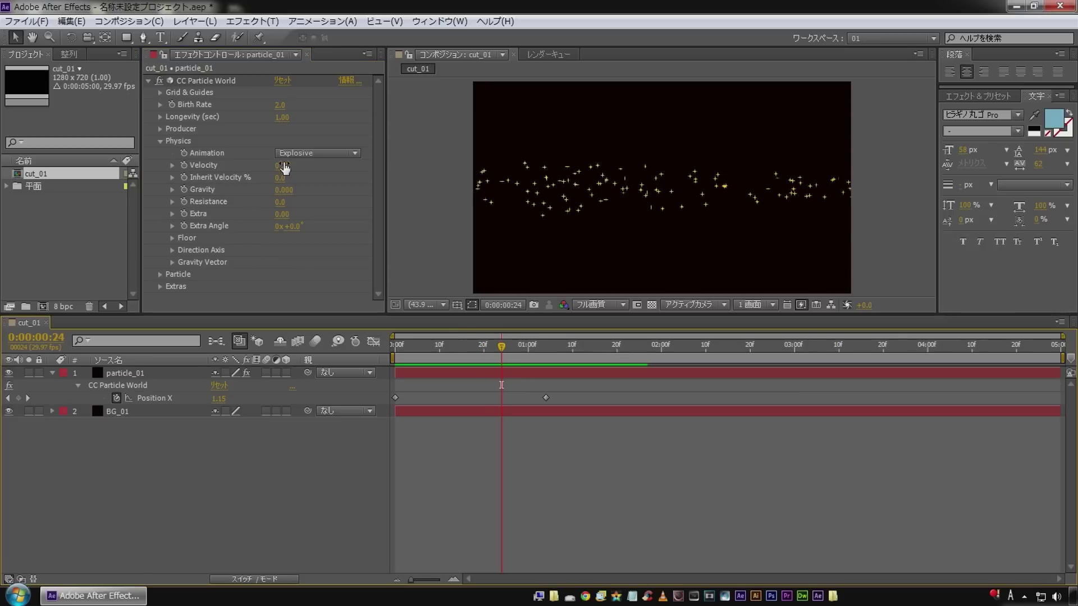
drag(282, 165, 297, 166)
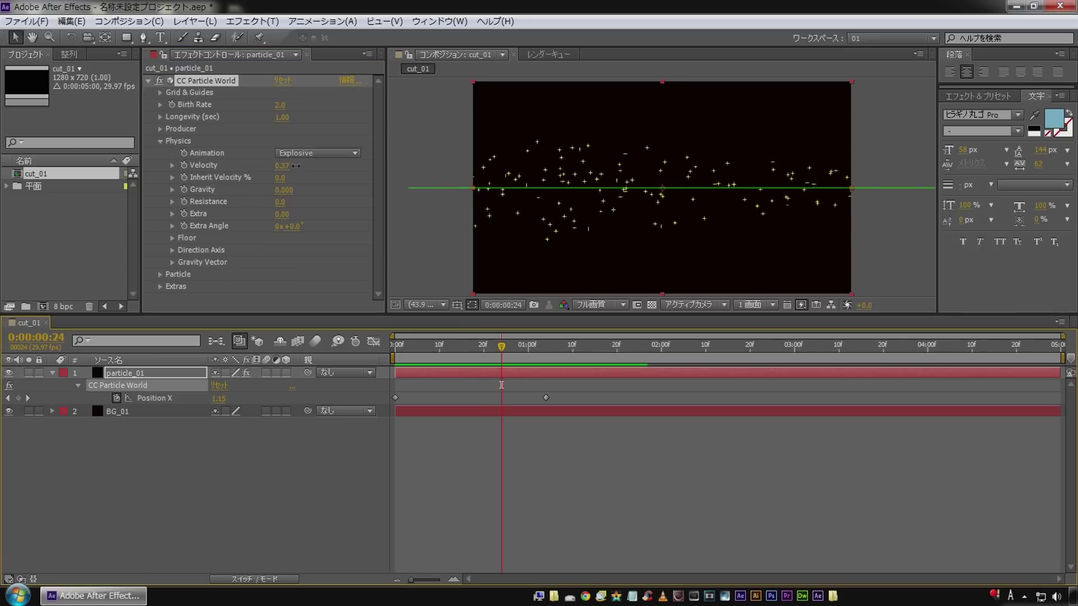
drag(490, 350, 374, 348)
click(268, 528)
key(space)
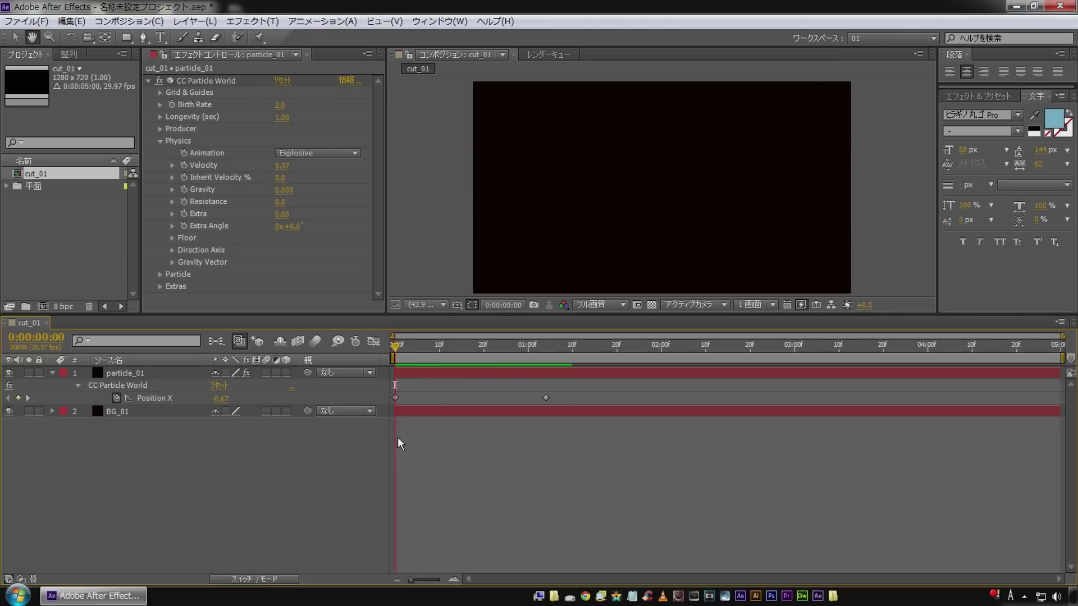
key(space)
key(space)
key(space)
mouse_move(397, 341)
mouse_down()
mouse_move(512, 350)
mouse_move(433, 355)
mouse_move(494, 365)
mouse_move(461, 363)
mouse_up()
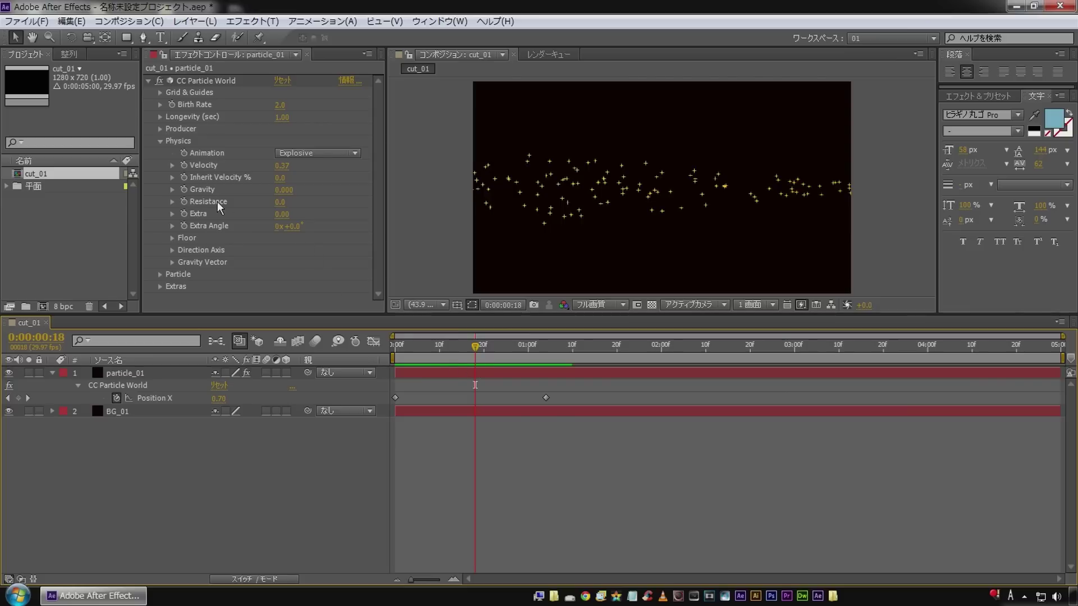
drag(466, 349, 467, 355)
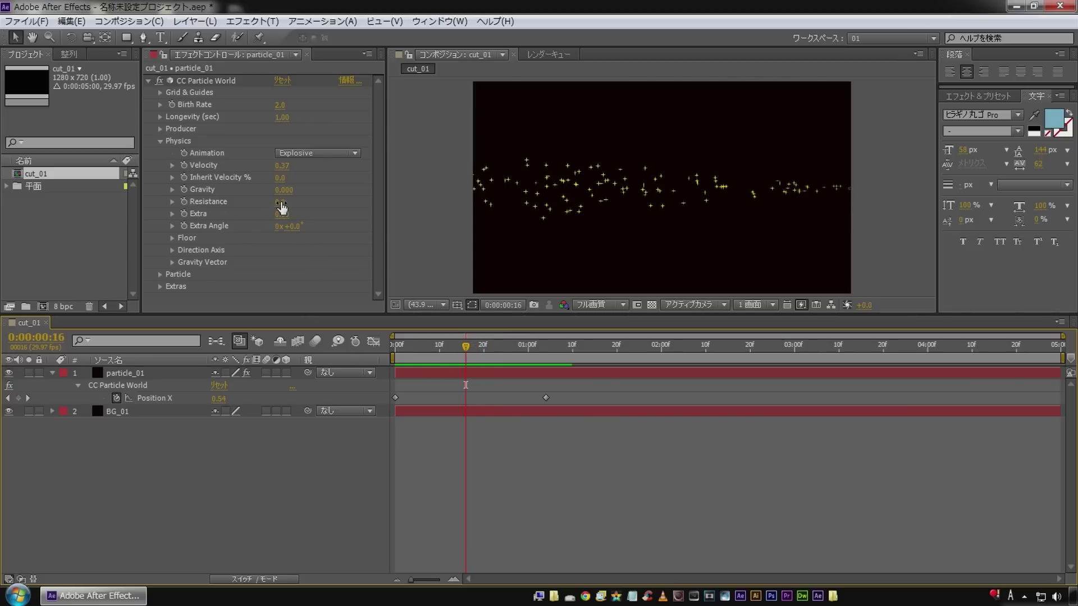
drag(466, 347, 502, 347)
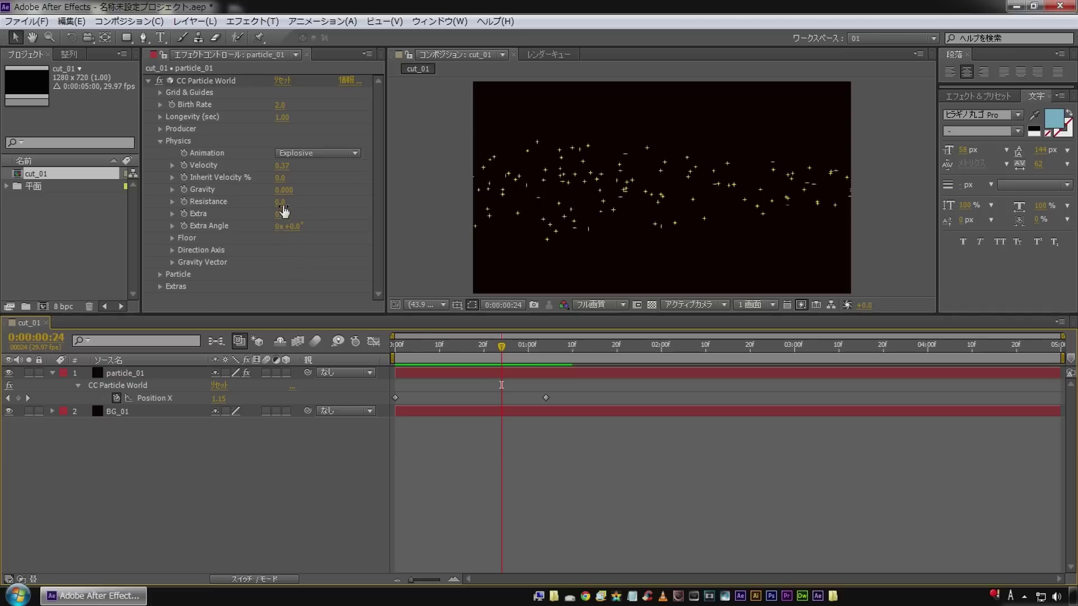
Set Resistance to 0.9, preview the slowing stars, and collapse Physics
drag(280, 202, 287, 203)
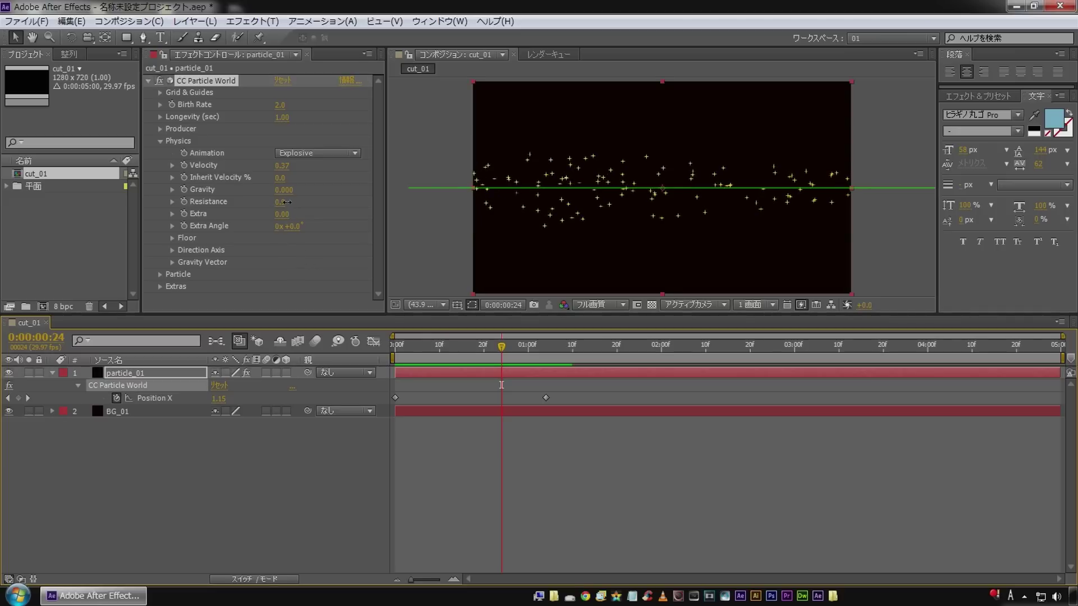
drag(427, 352, 314, 366)
key(space)
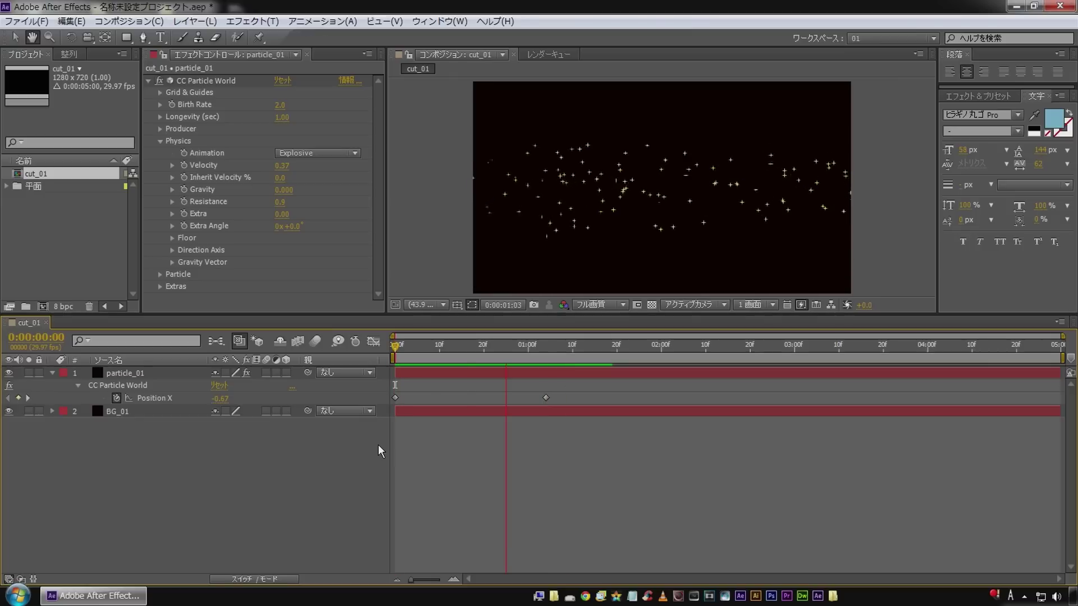
key(space)
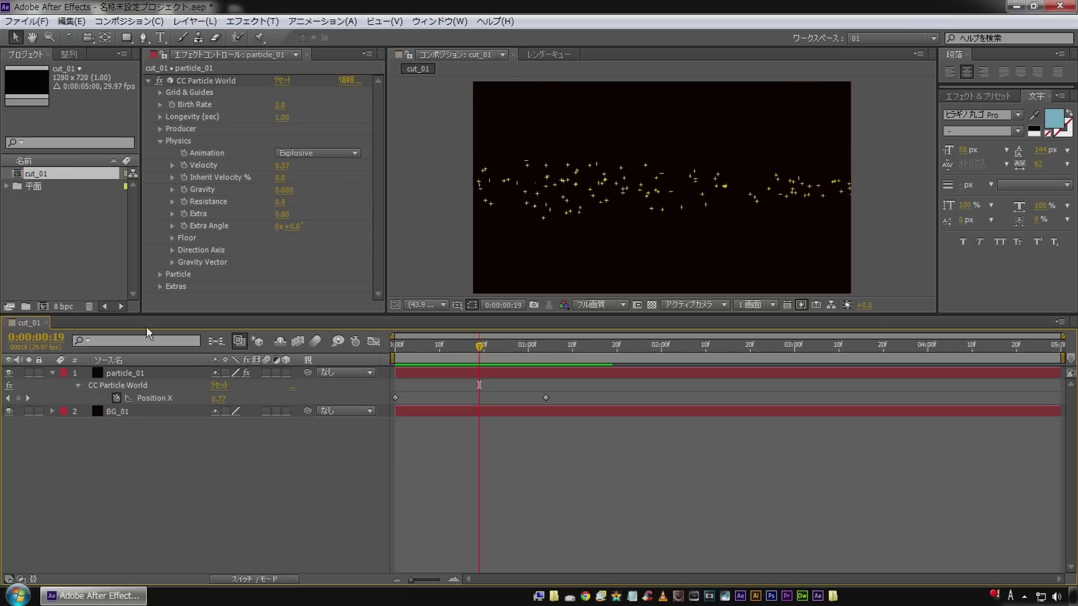
click(161, 141)
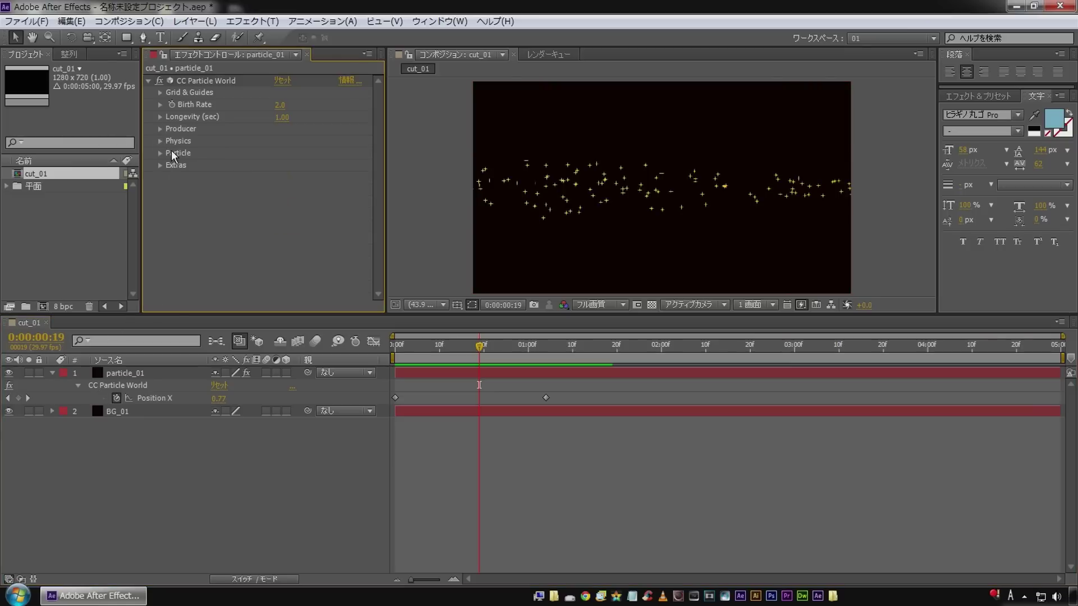
Expand the Particle group and twirl open Opacity Map to show its dome-shaped curve
click(160, 153)
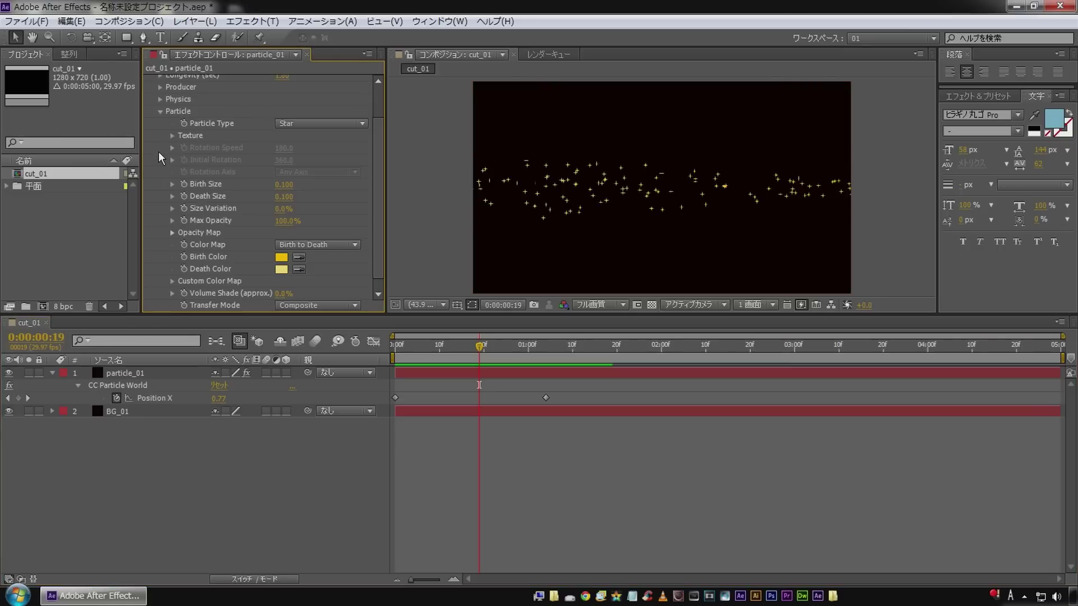
scroll(259, 156, down, 1)
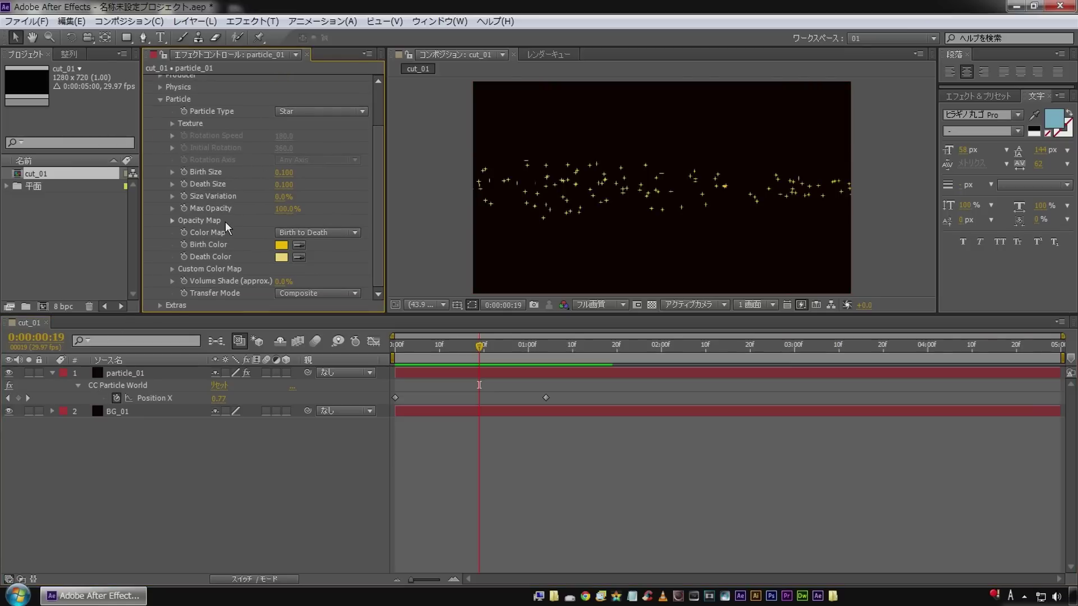
click(172, 220)
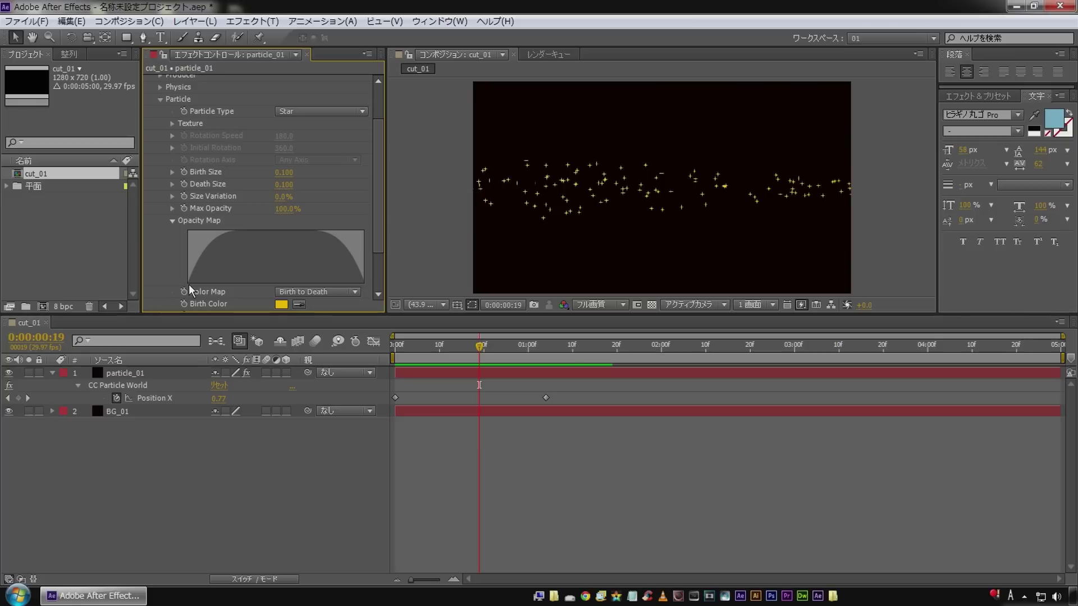
Draw several spikes and drops into the Opacity Map curve and RAM-preview the flicker
drag(187, 283, 201, 254)
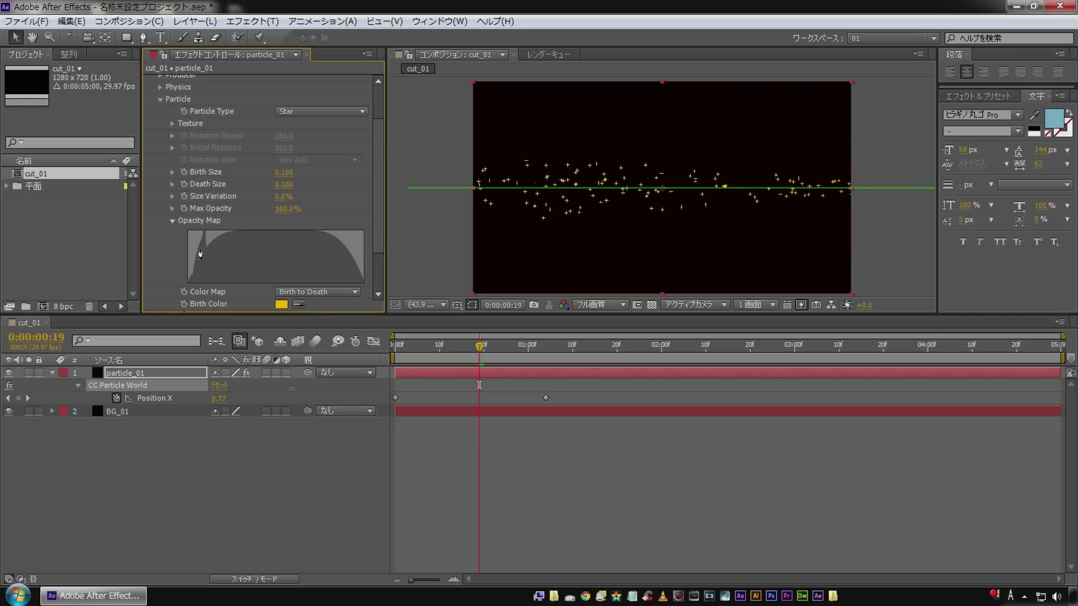
drag(222, 282, 277, 235)
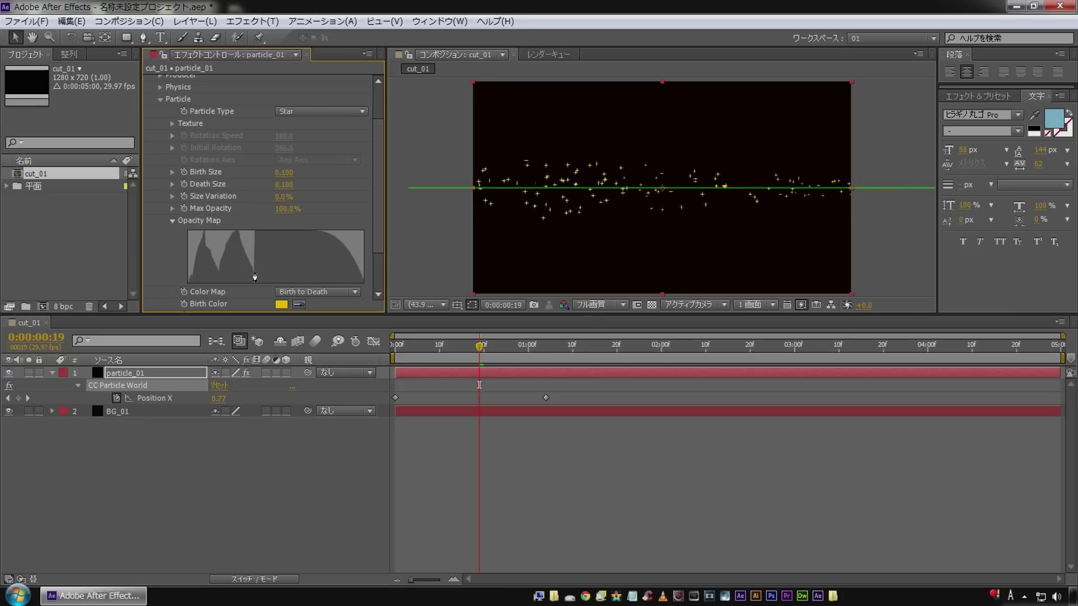
mouse_move(296, 282)
mouse_down()
mouse_move(332, 277)
mouse_move(371, 296)
mouse_up()
click(275, 462)
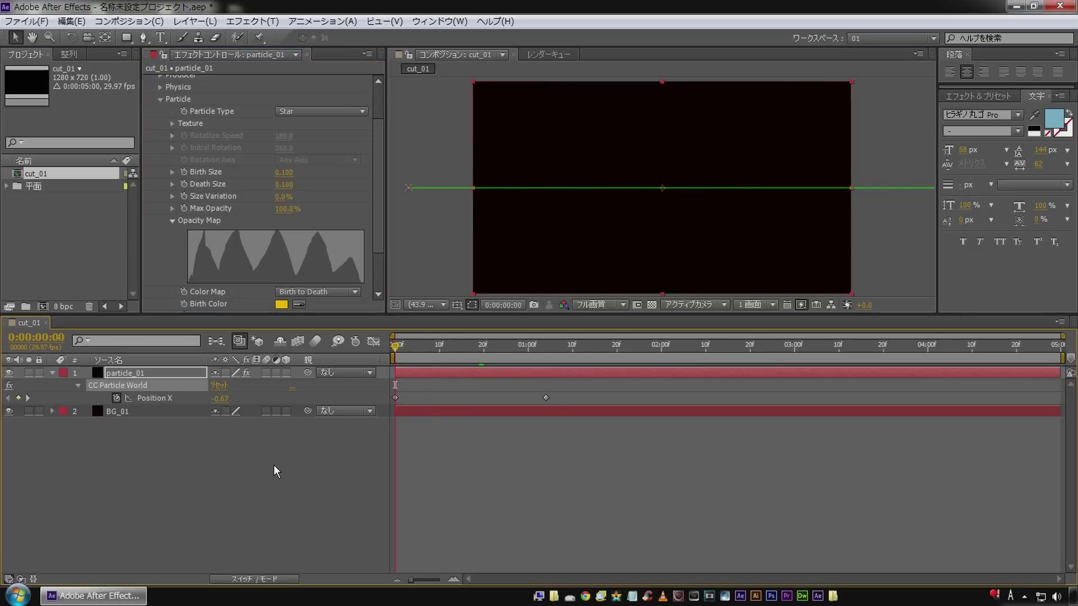
key(KP_0)
mouse_move(416, 356)
mouse_down()
mouse_move(463, 343)
mouse_move(416, 343)
mouse_move(524, 344)
mouse_move(358, 348)
mouse_up()
key(space)
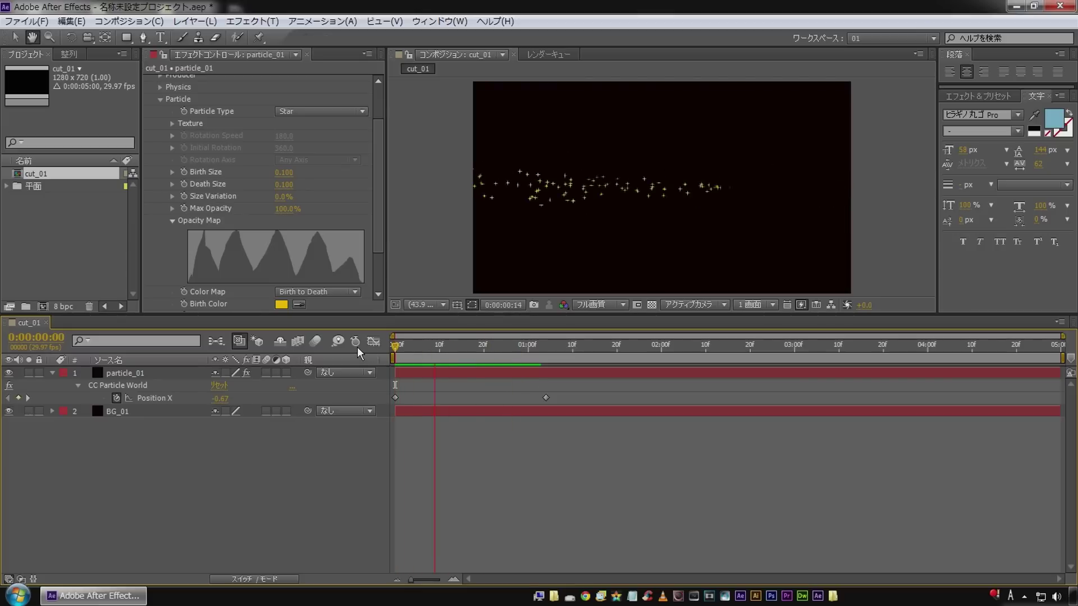
key(space)
key(space)
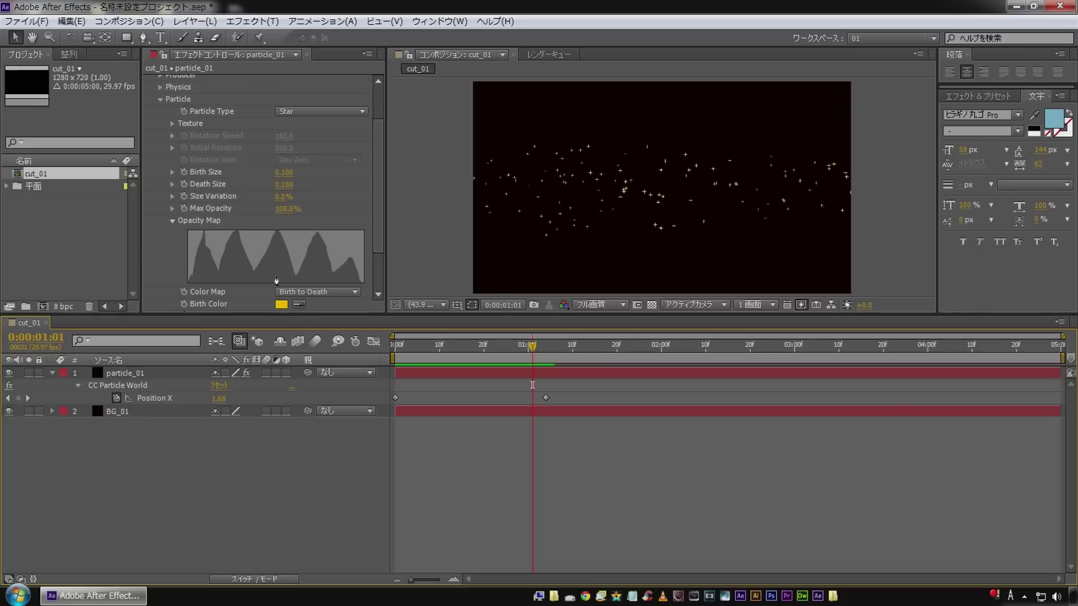
Flatten one peak of the Opacity Map curve and preview again
click(292, 264)
mouse_move(315, 268)
mouse_down()
mouse_move(331, 282)
mouse_move(354, 278)
mouse_up()
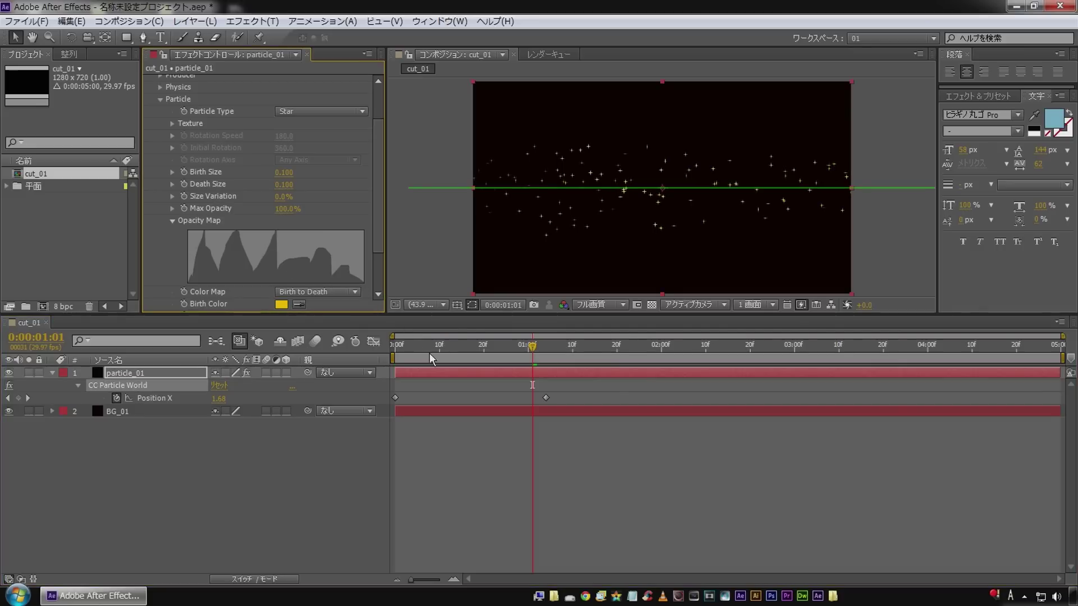
key(space)
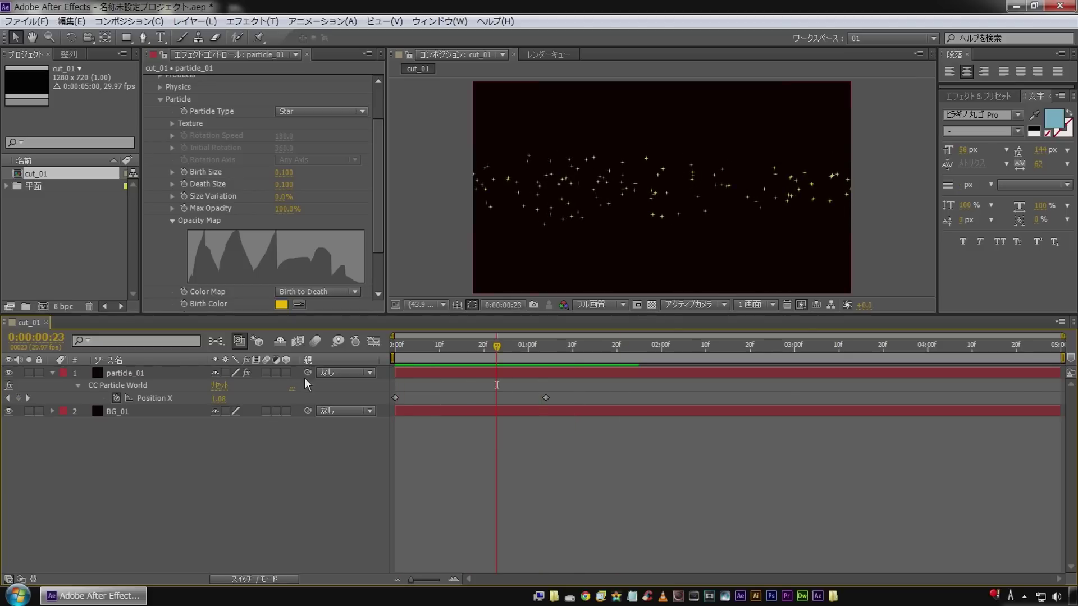
scroll(315, 227, down, 3)
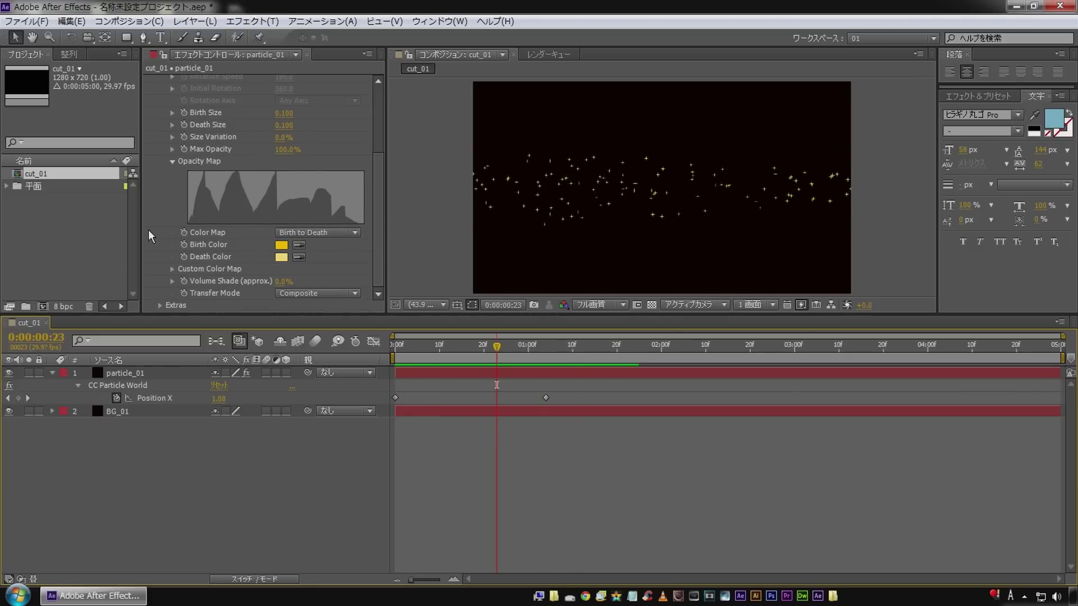
Collapse Opacity Map, set Volume Shade to 21.0%, and play the animation from the start
click(173, 160)
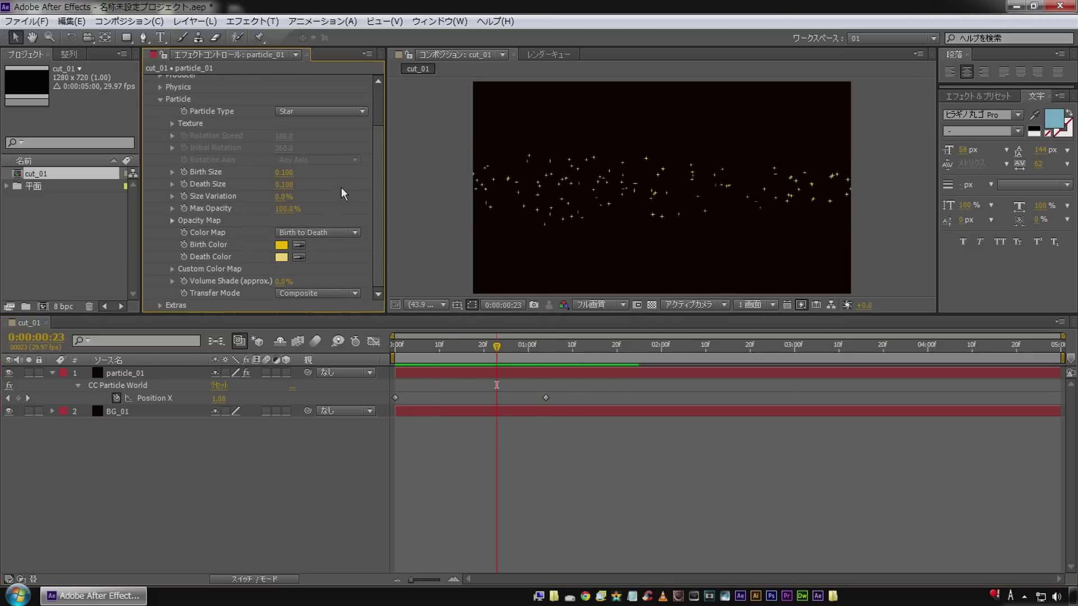
drag(471, 348, 464, 348)
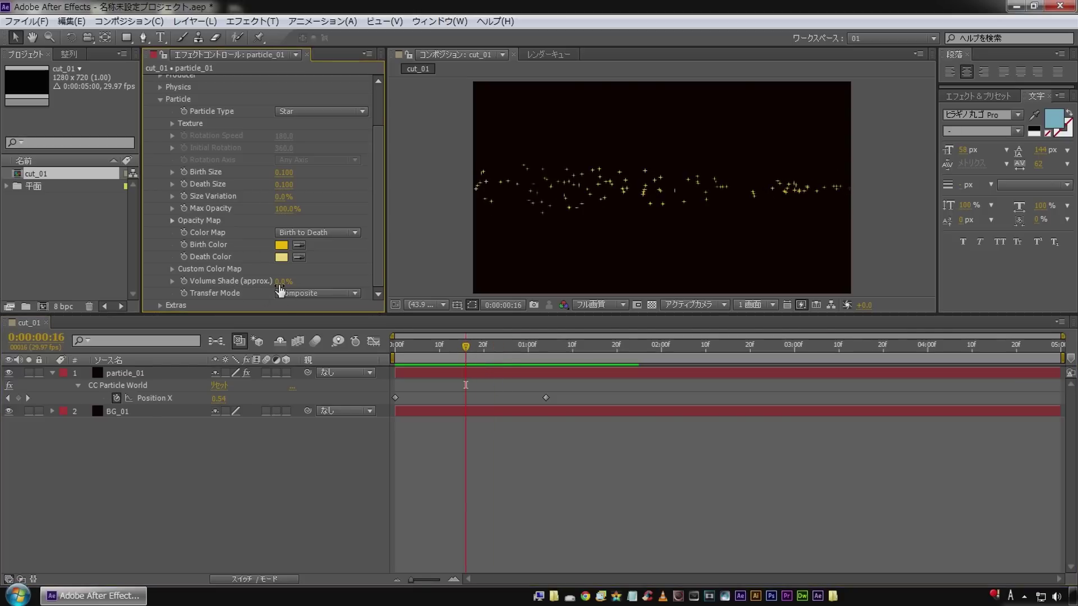
drag(279, 284, 281, 283)
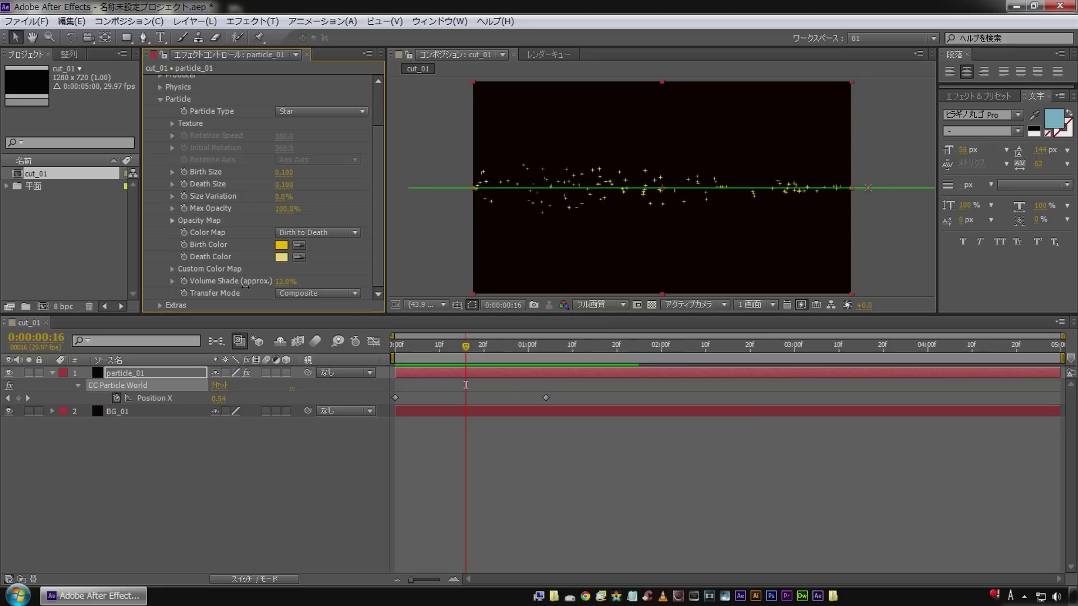
drag(249, 286, 274, 301)
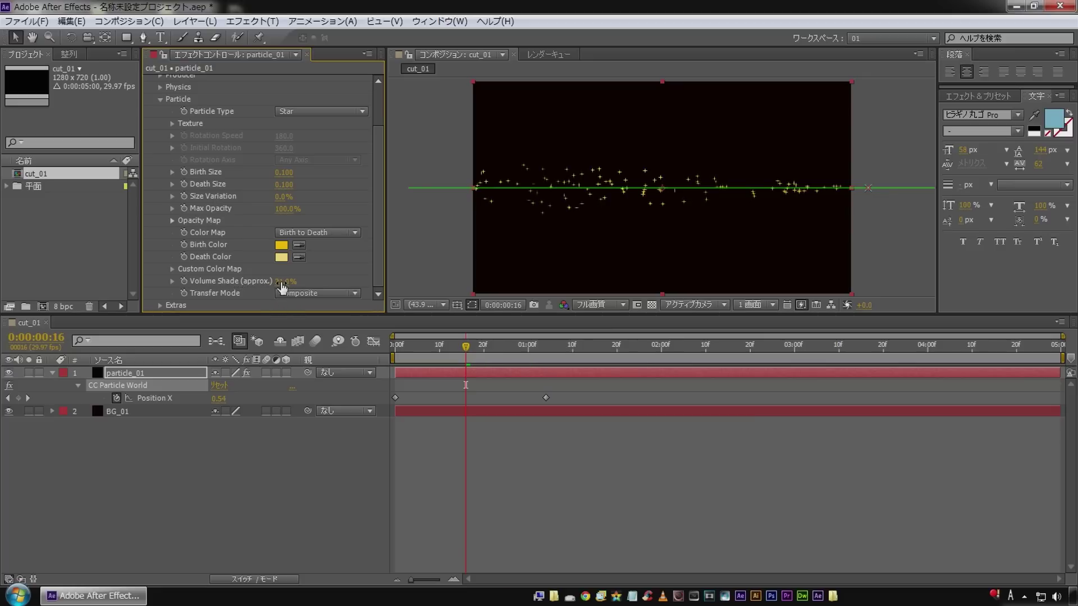
click(305, 491)
key(space)
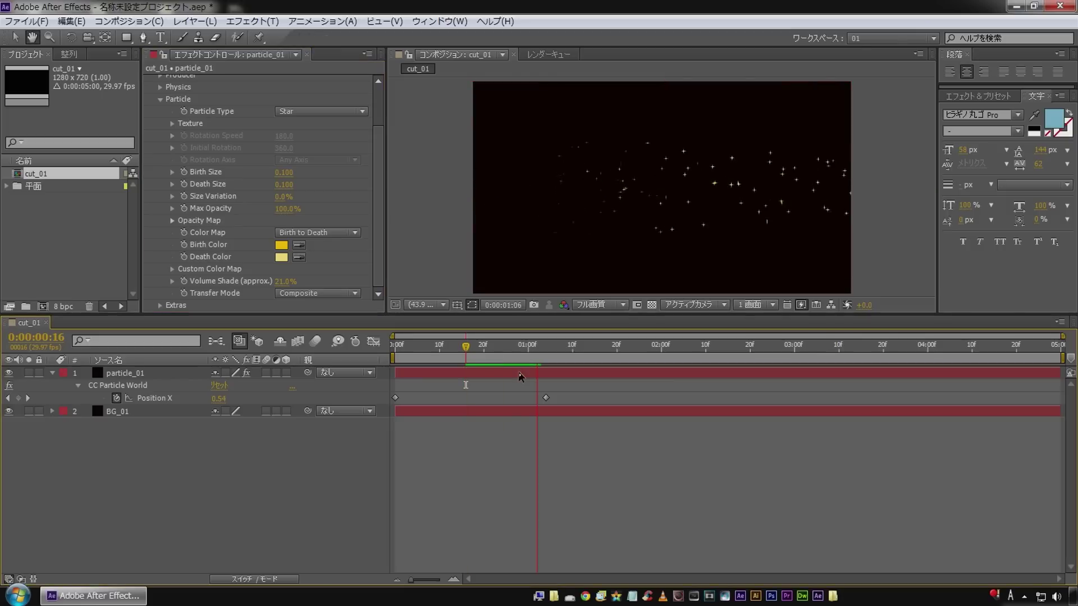
key(Home)
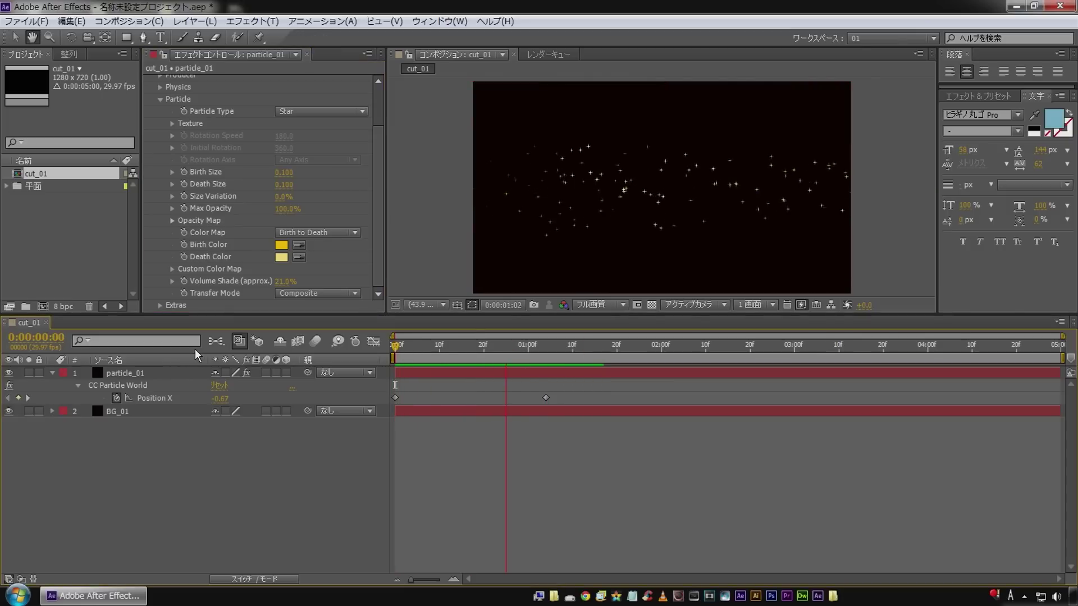
key(space)
scroll(291, 196, up, 2)
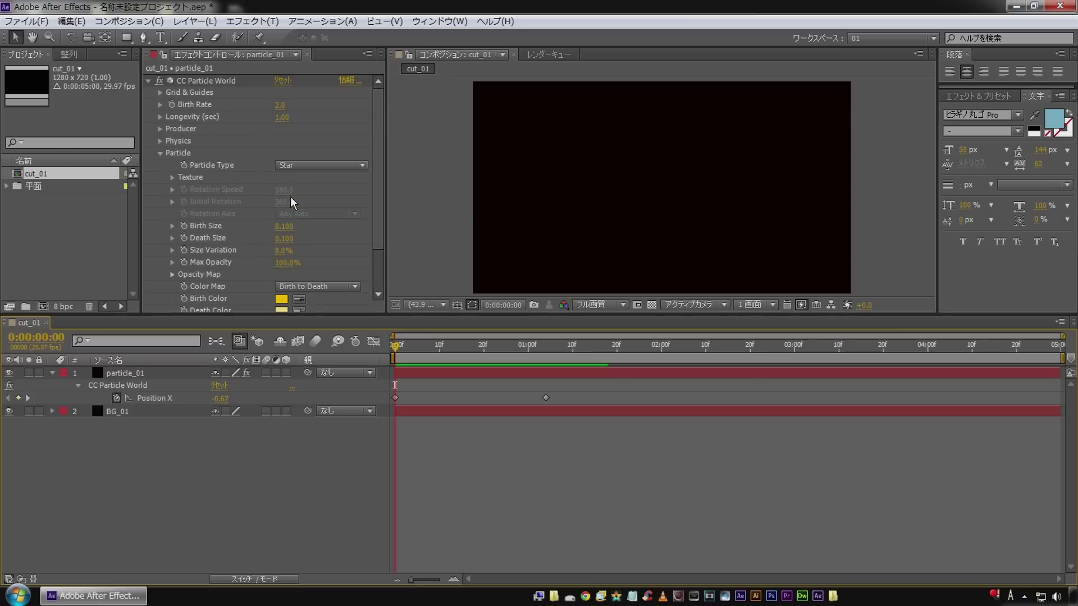
Try a Birth Rate of 6.0, undo back to 3.0, and RAM-preview the stream
drag(435, 354, 514, 353)
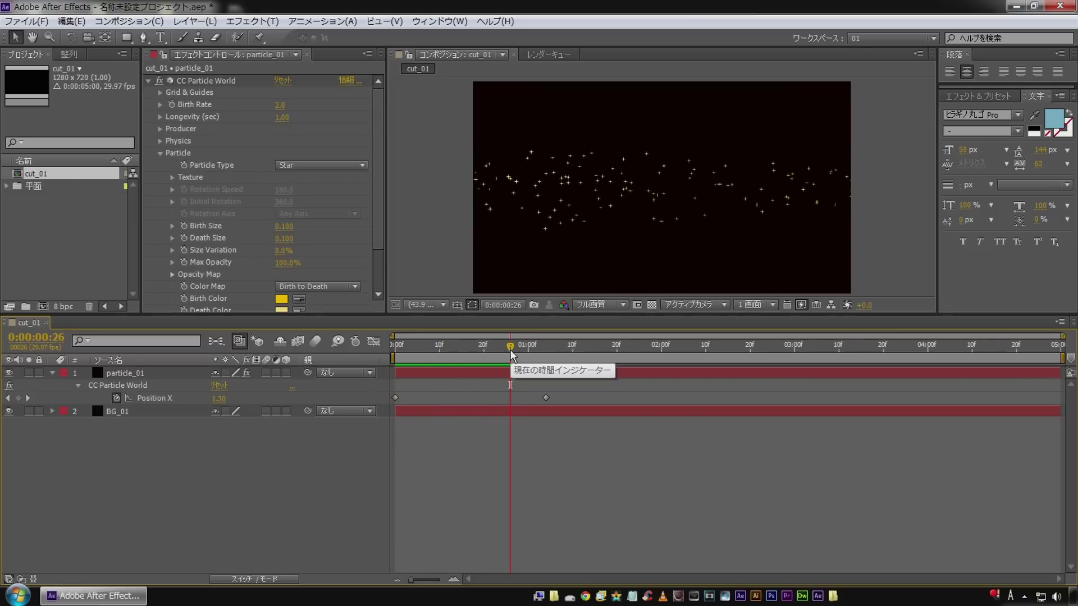
click(207, 104)
drag(282, 107, 389, 429)
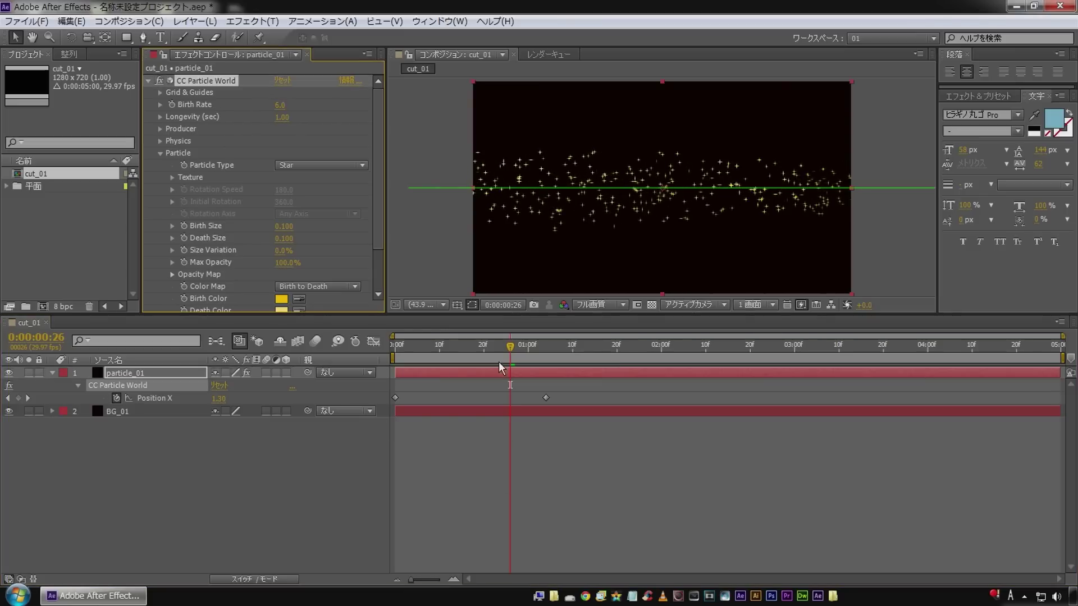
click(298, 497)
key(KP_0)
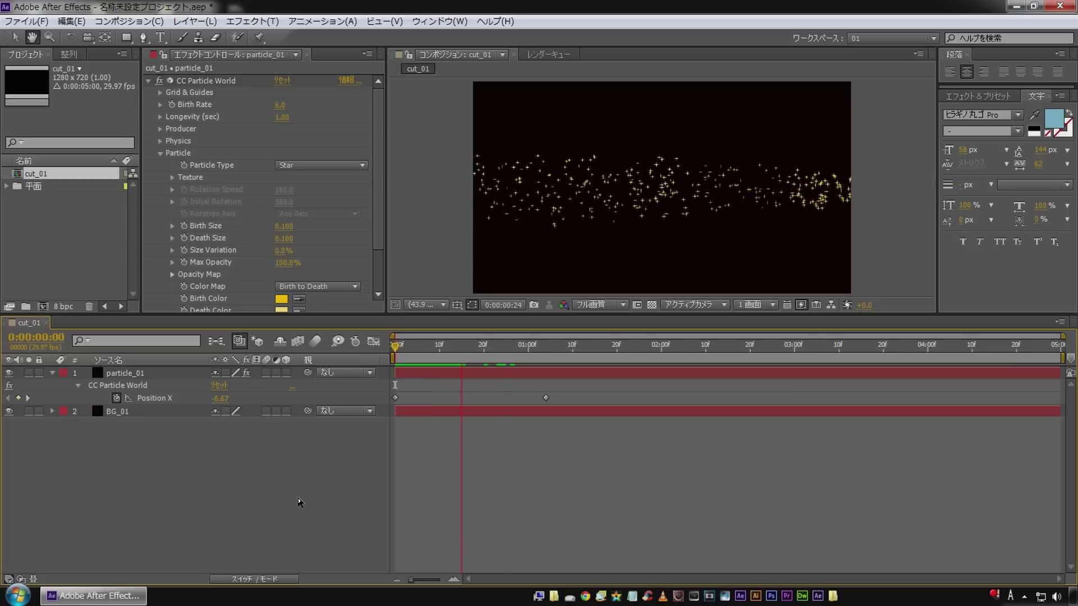
click(442, 356)
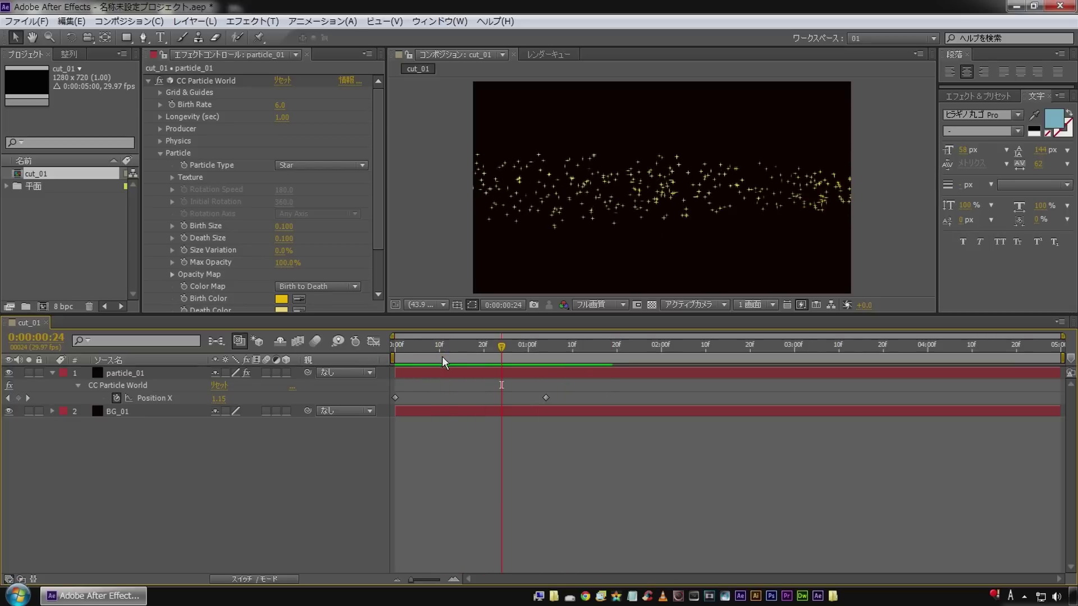
key(ctrl+z)
text(3)
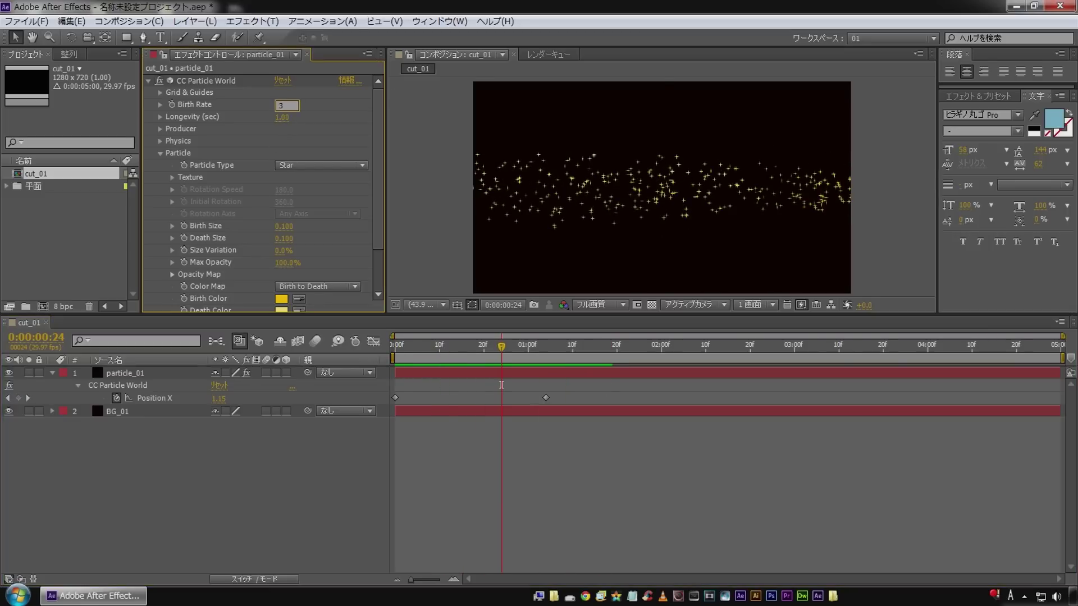
click(190, 474)
key(KP_0)
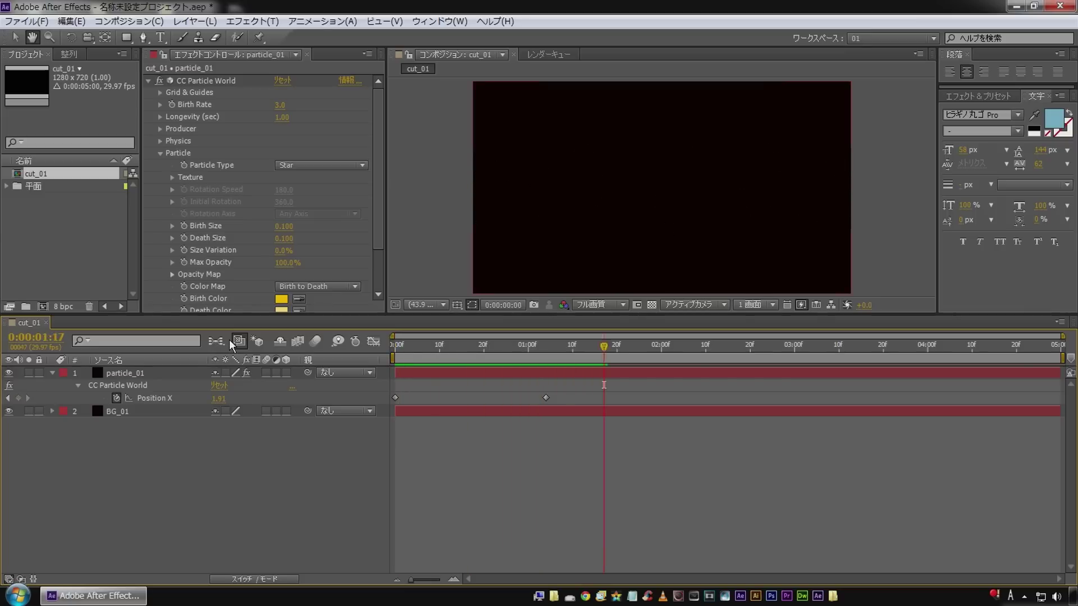
Raise Longevity to 1.82 sec and preview the longer-lived stars
key(v)
click(192, 118)
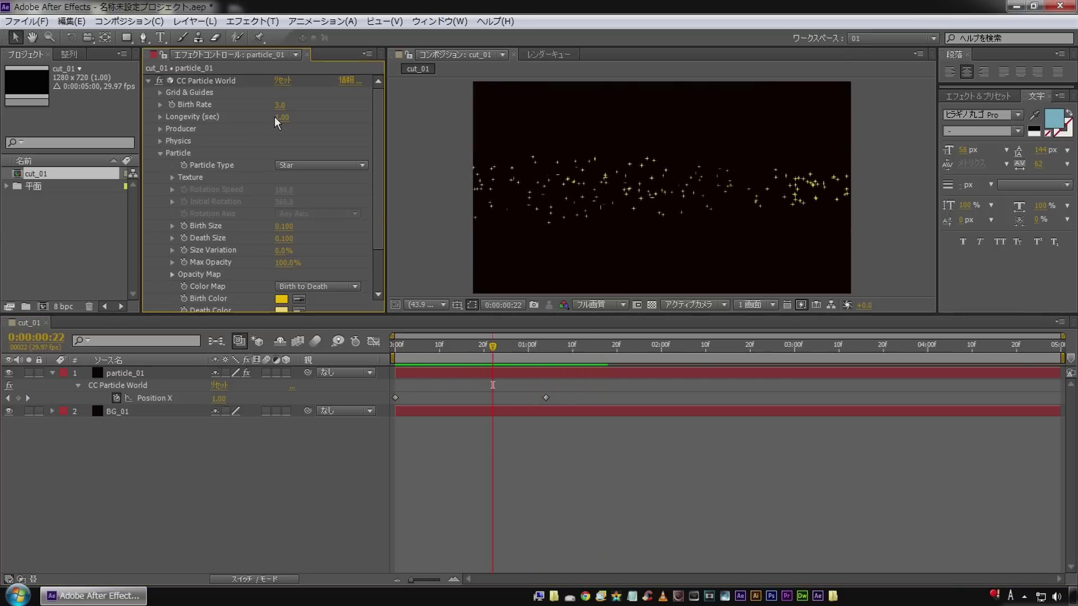
drag(276, 117, 334, 118)
key(space)
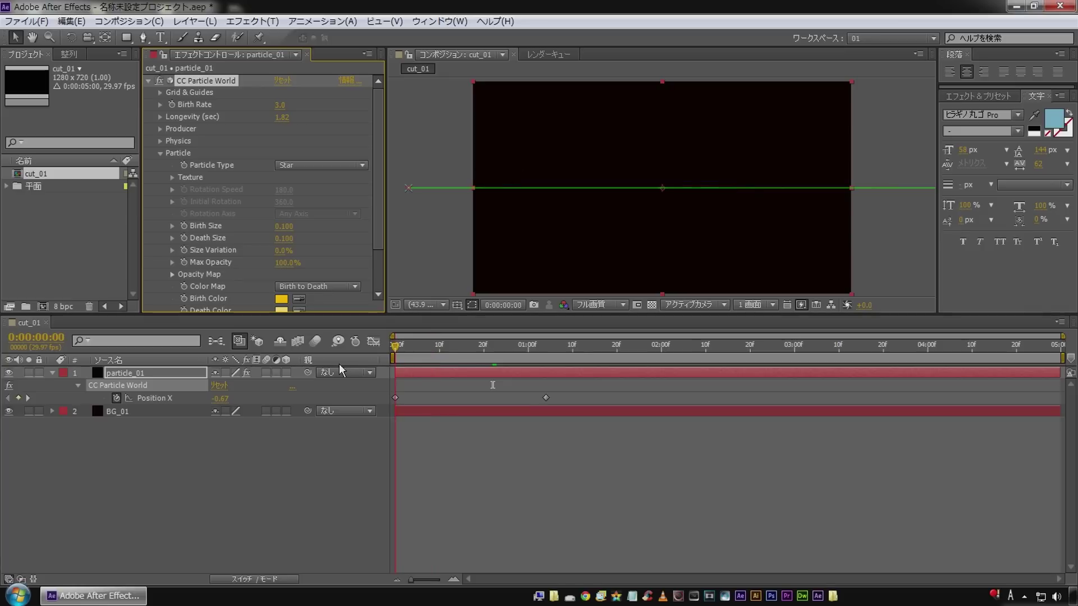
Shorten Longevity to 0.42 sec and RAM-preview the result
click(260, 482)
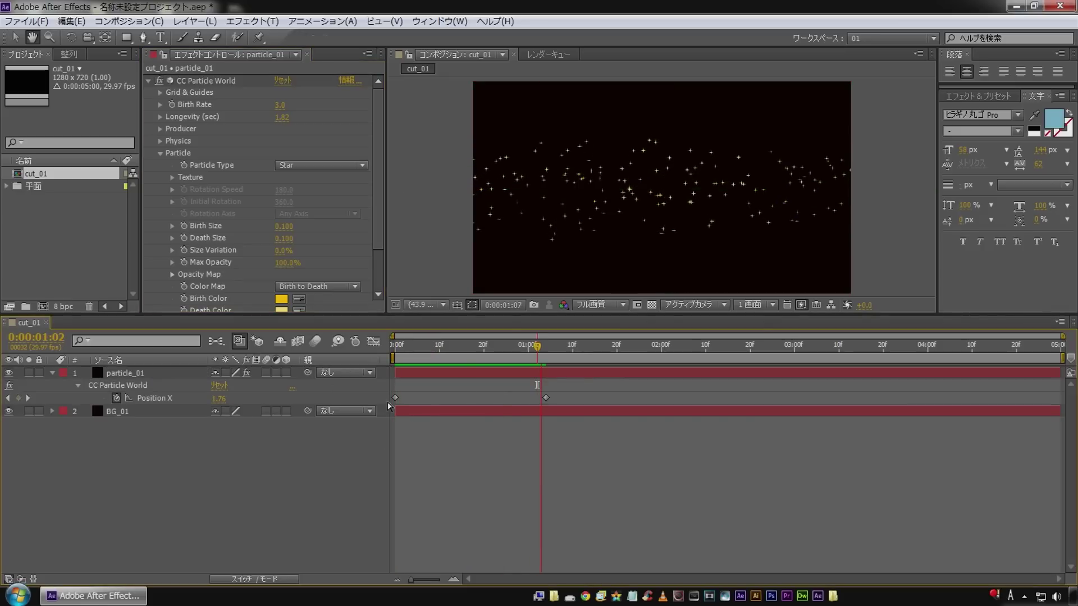
key(space)
drag(495, 353, 481, 355)
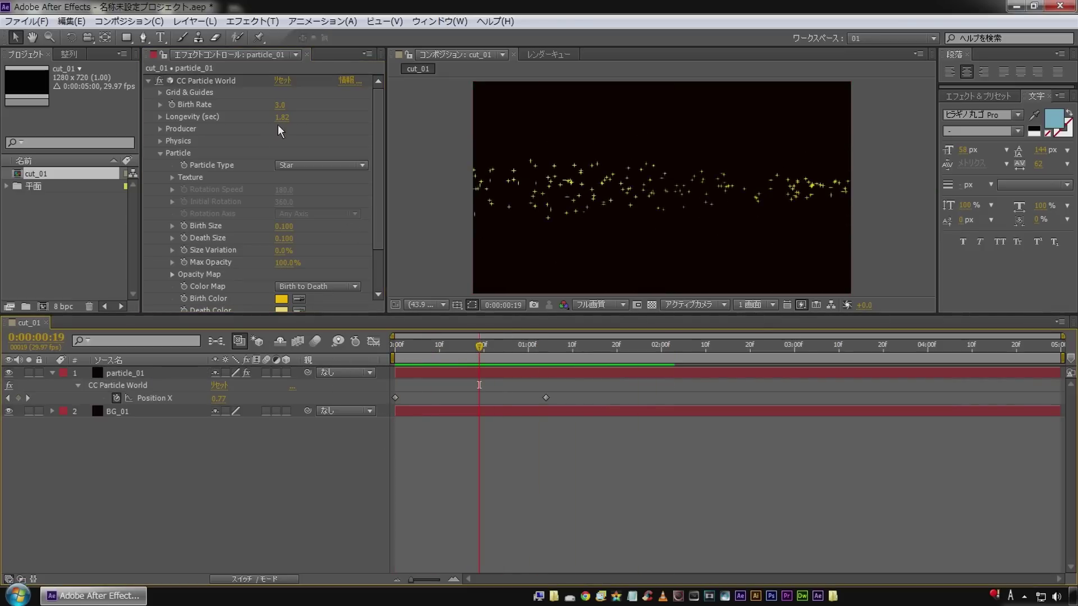
drag(278, 120, 177, 115)
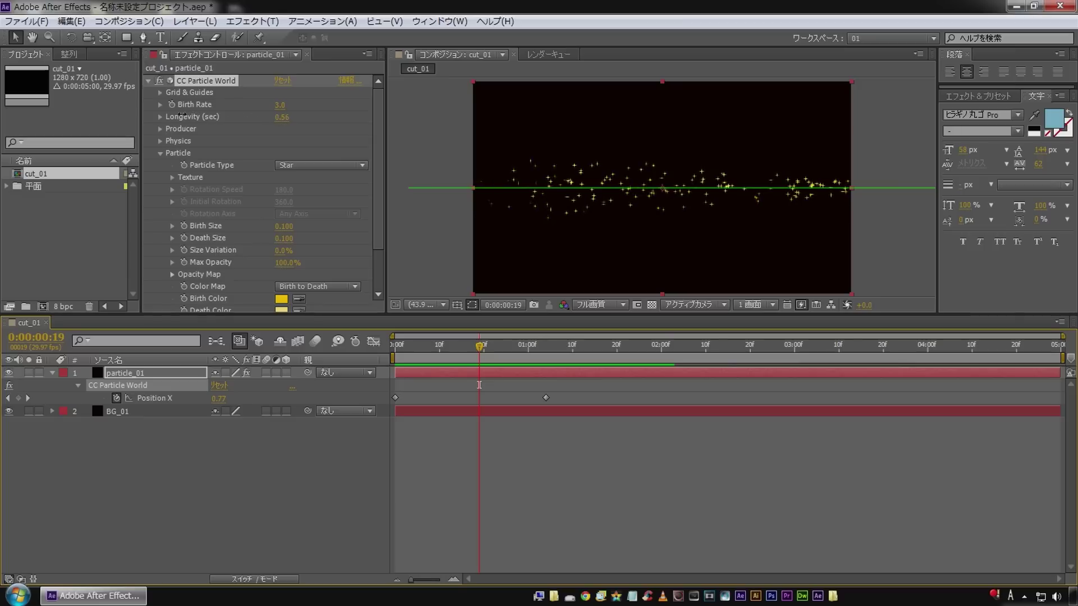
key(KP_0)
click(295, 487)
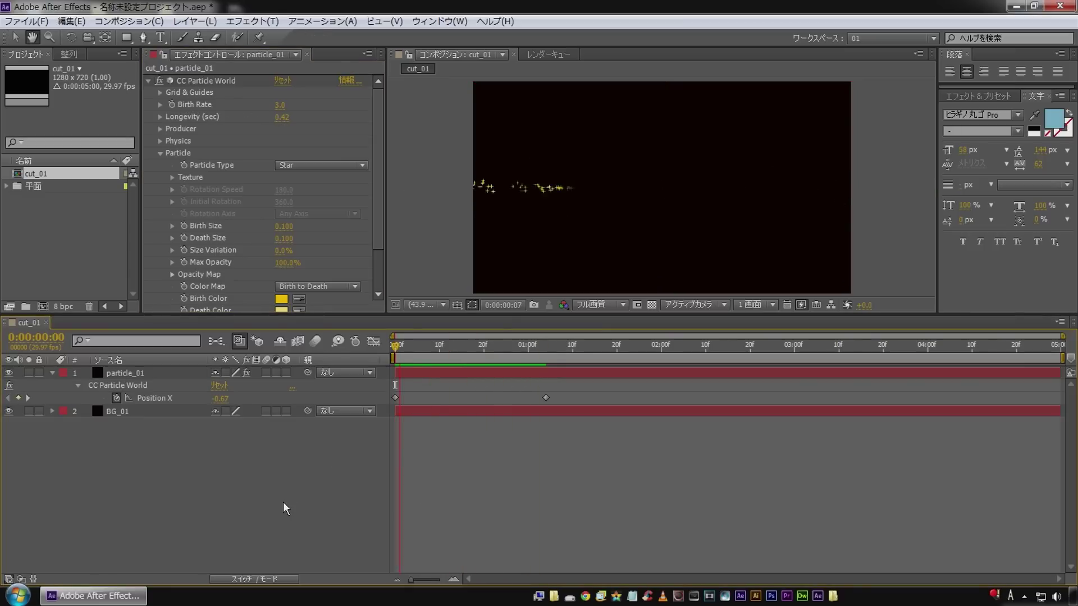
Type a Longevity of 1 sec, RAM-preview, and scrub to frame 13
drag(279, 122, 286, 117)
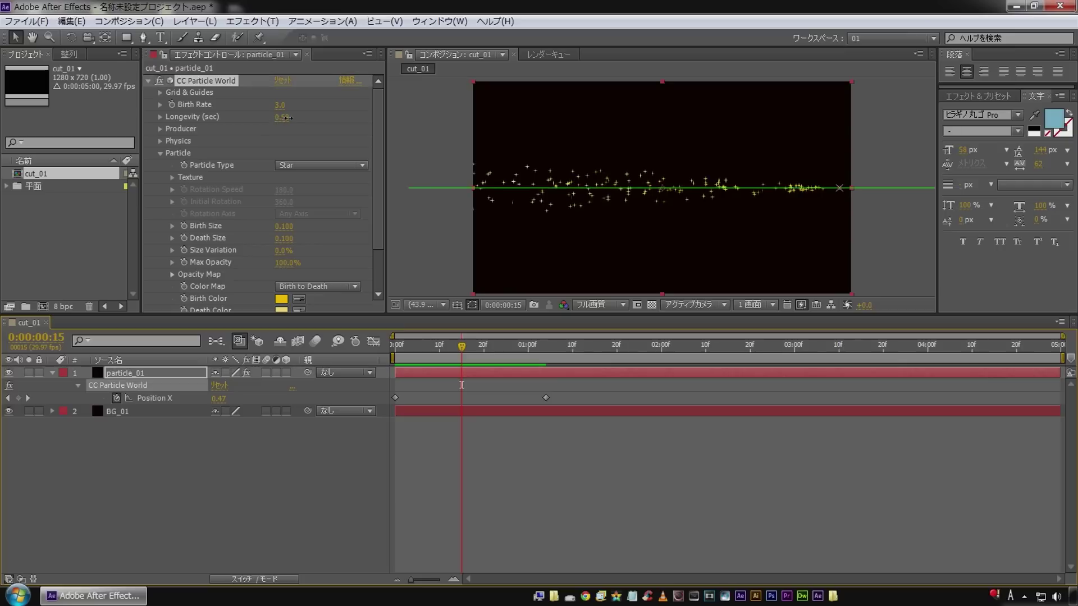
click(281, 117)
text(1)
key(Return)
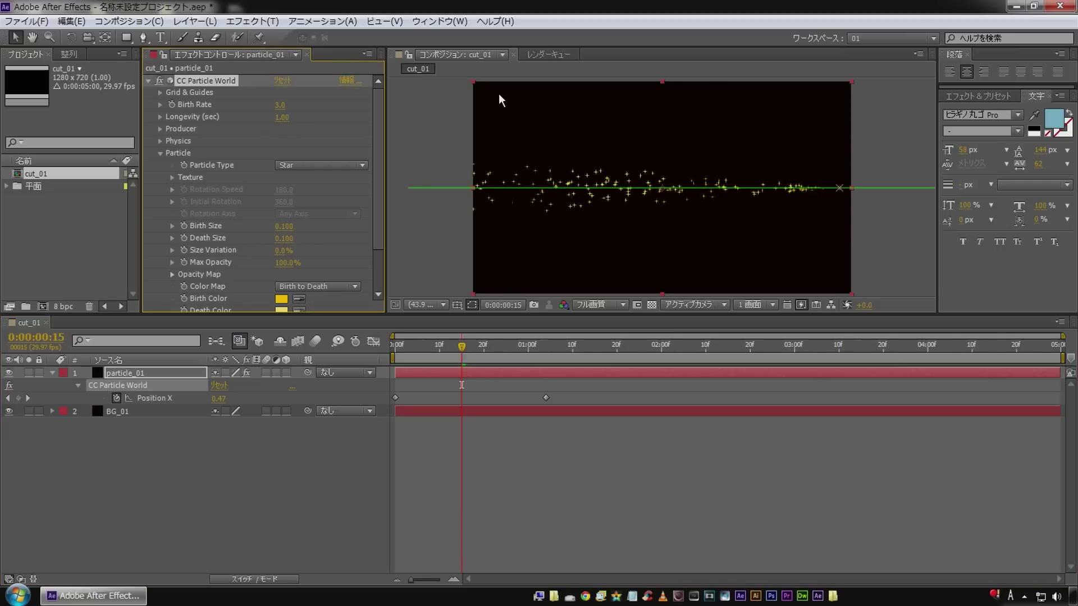
key(KP_0)
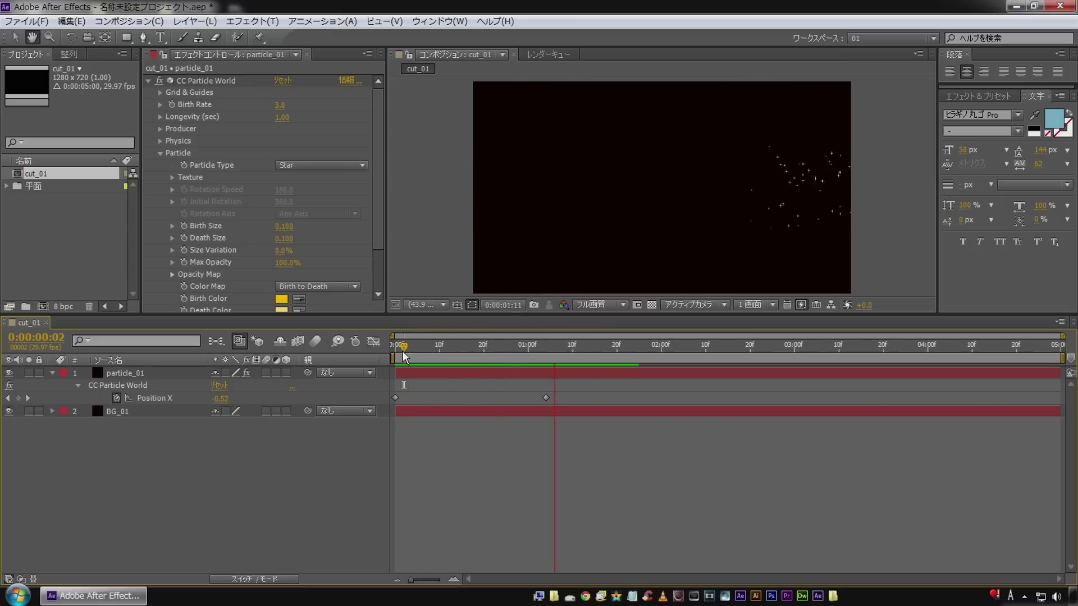
key(space)
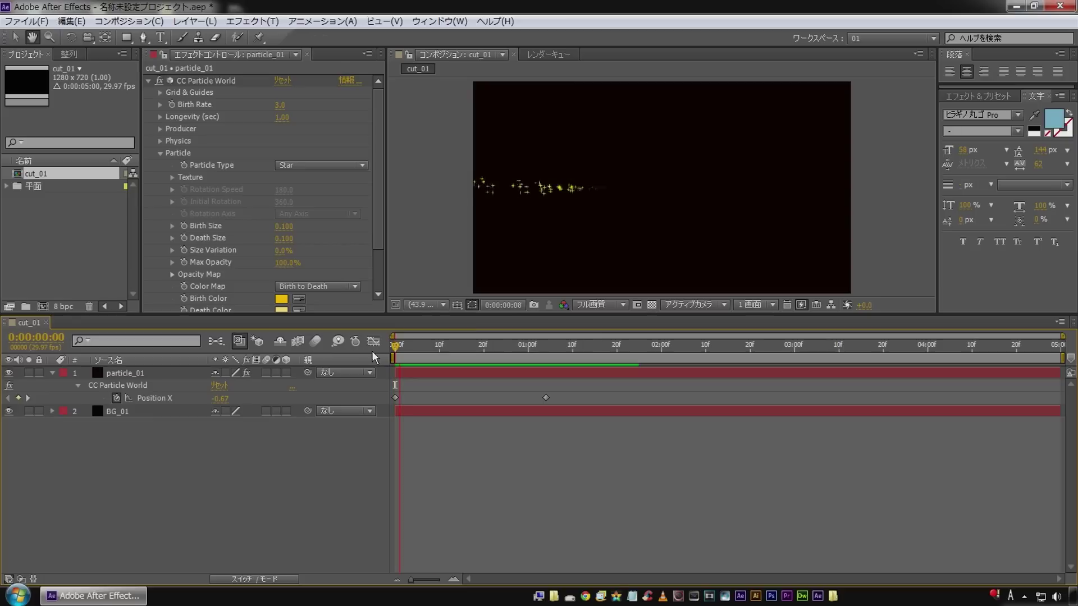
click(458, 348)
drag(459, 348, 453, 344)
scroll(271, 207, down, 3)
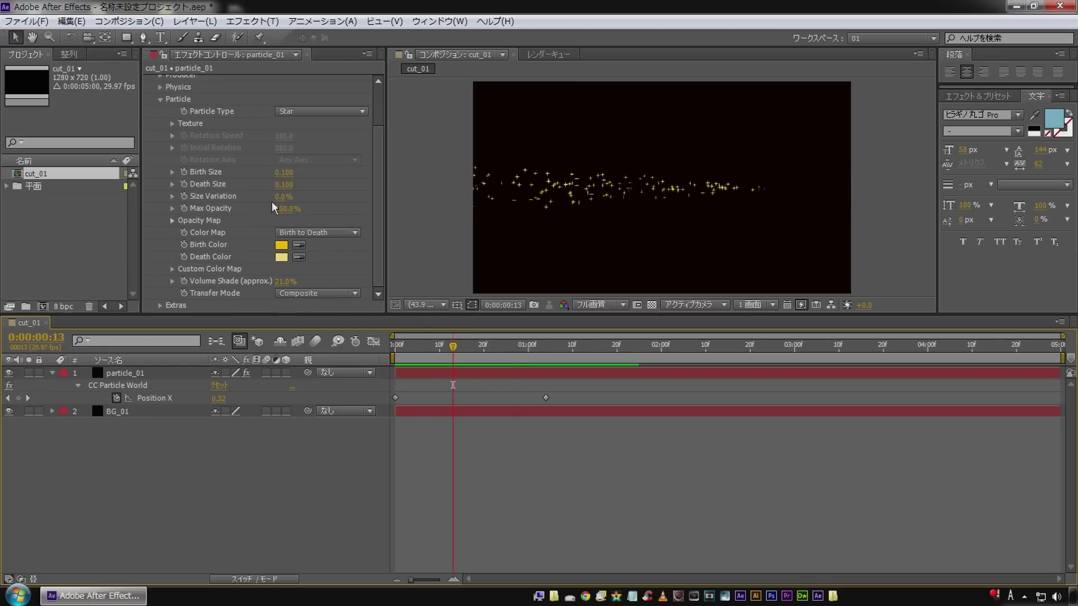
Set Birth Color to pale yellow FFDE6D and Death Color to near-white FFFAE9
click(280, 249)
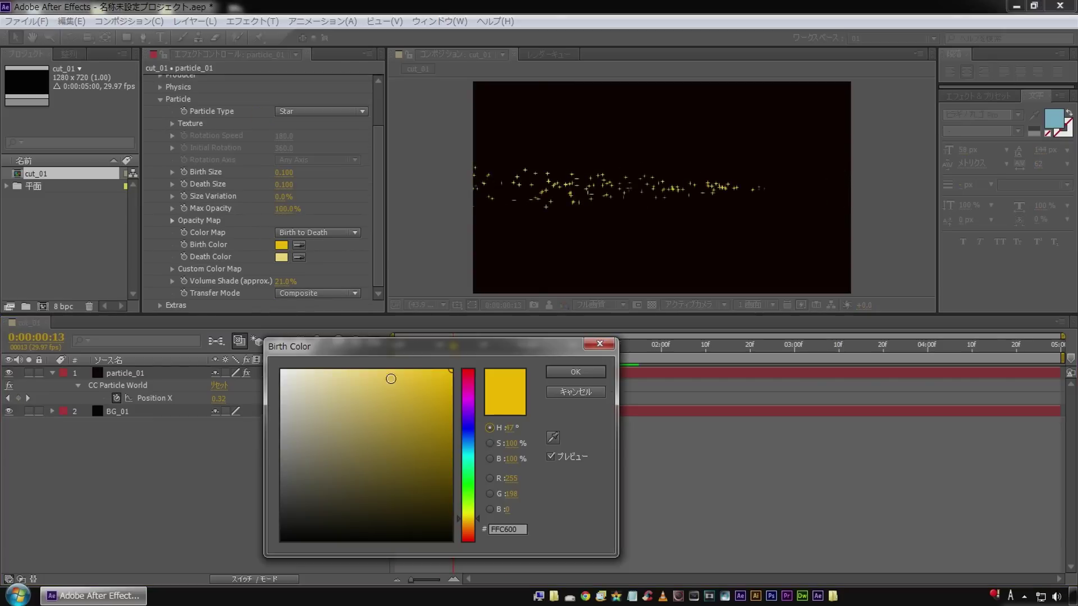
drag(437, 371, 379, 354)
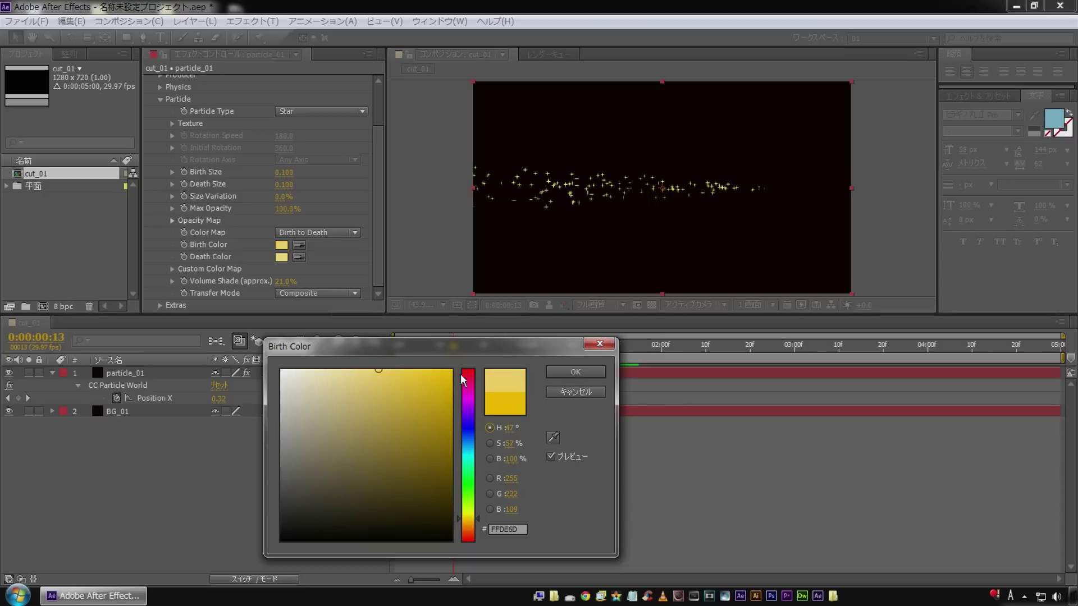
click(561, 372)
click(281, 257)
drag(364, 379, 296, 355)
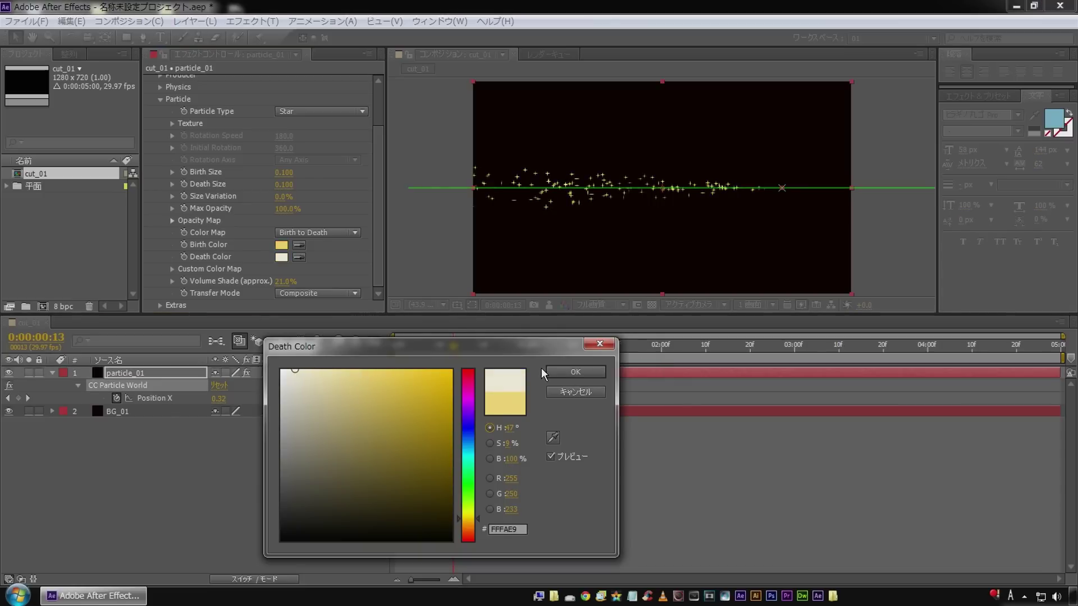
click(575, 372)
Preview the recoloured star particles from the start of the comp
click(172, 530)
key(Home)
key(space)
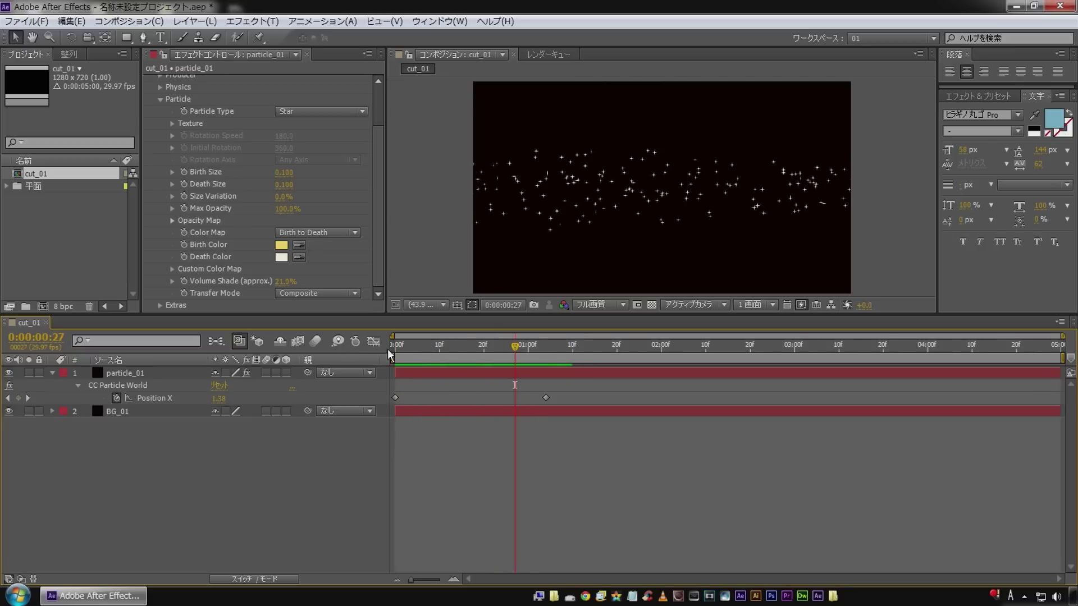
scroll(251, 186, up, 2)
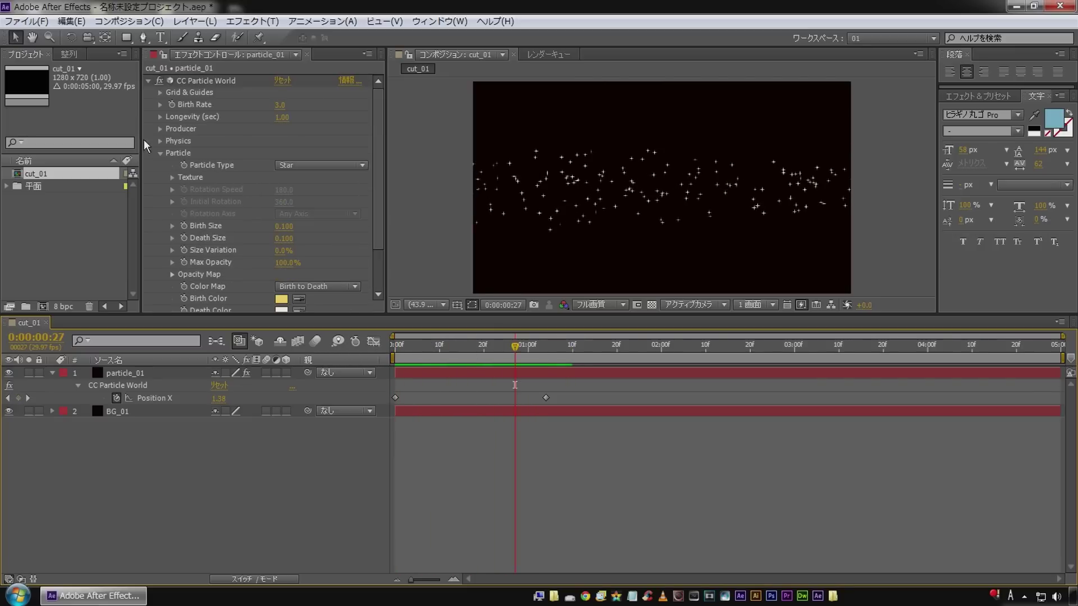
Add a Stylize > Glow effect to particle_01 and set Glow Colors to A & B Colors
click(149, 80)
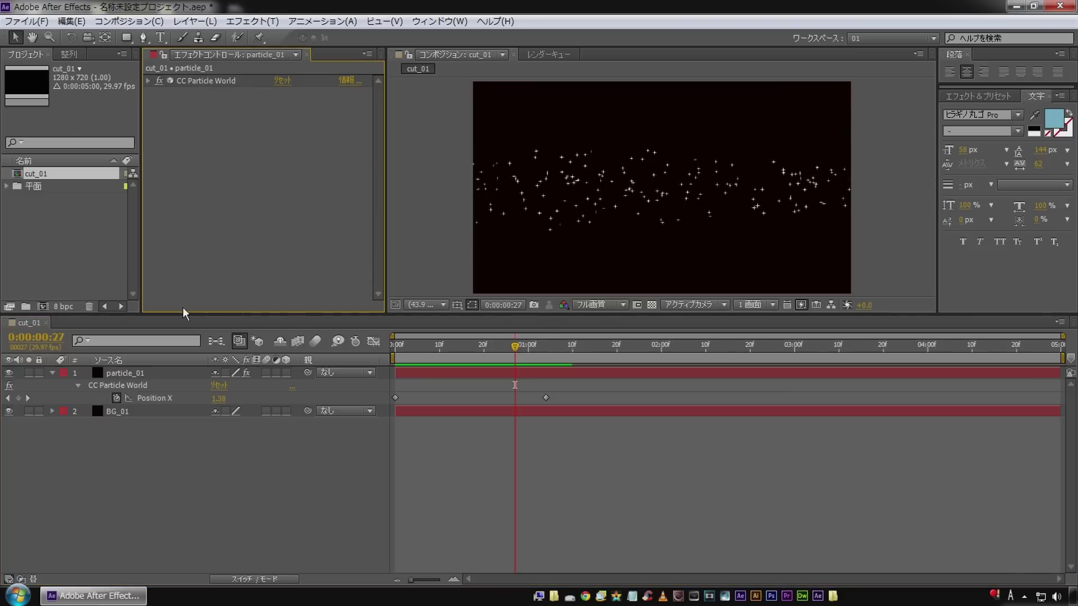
click(125, 375)
right_click(212, 176)
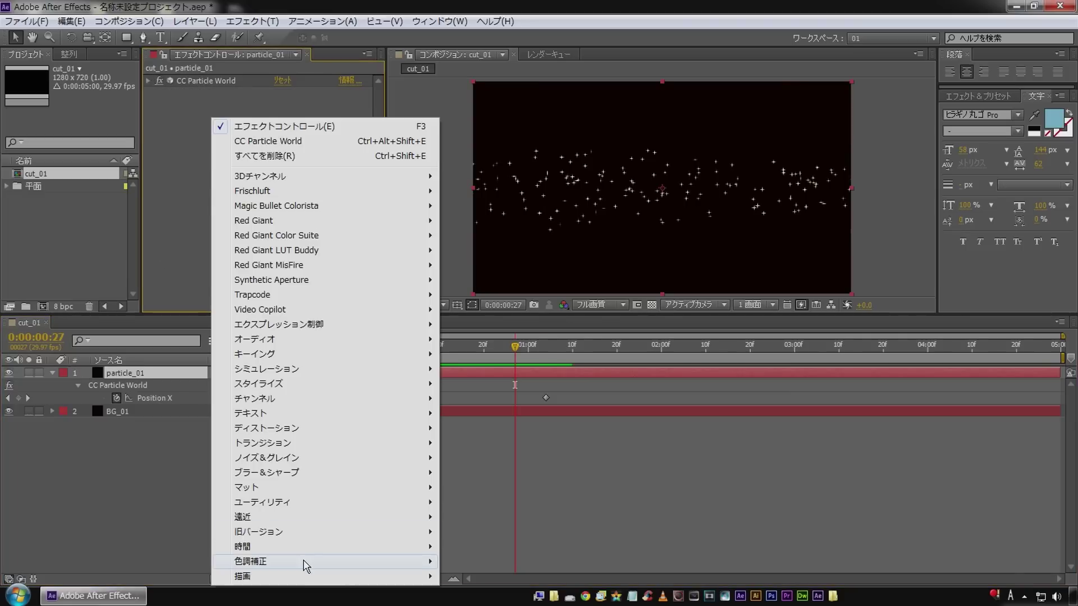
mouse_move(304, 563)
mouse_move(337, 385)
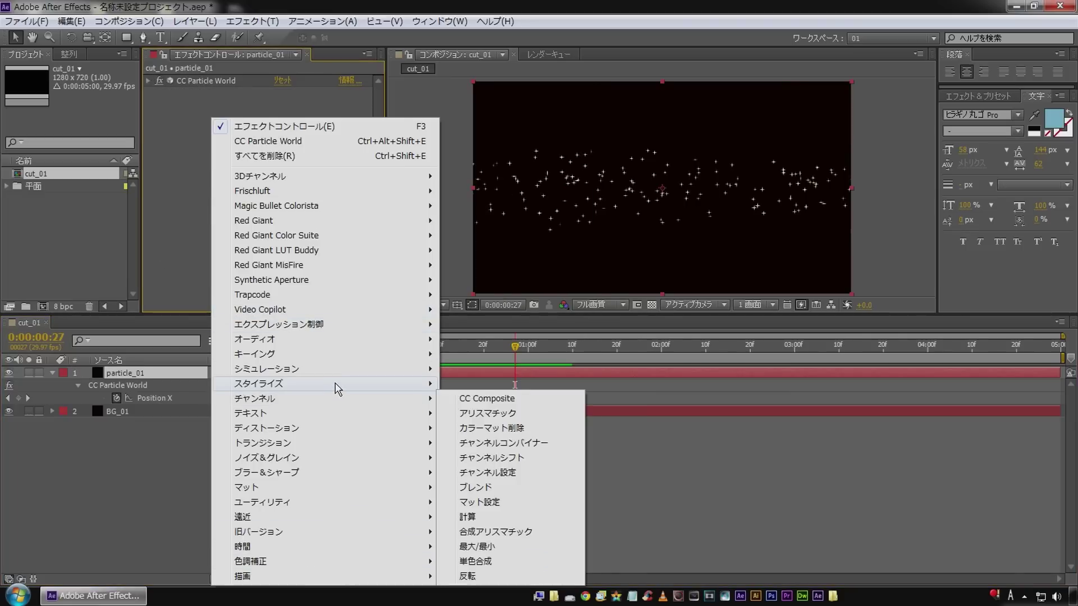
click(514, 251)
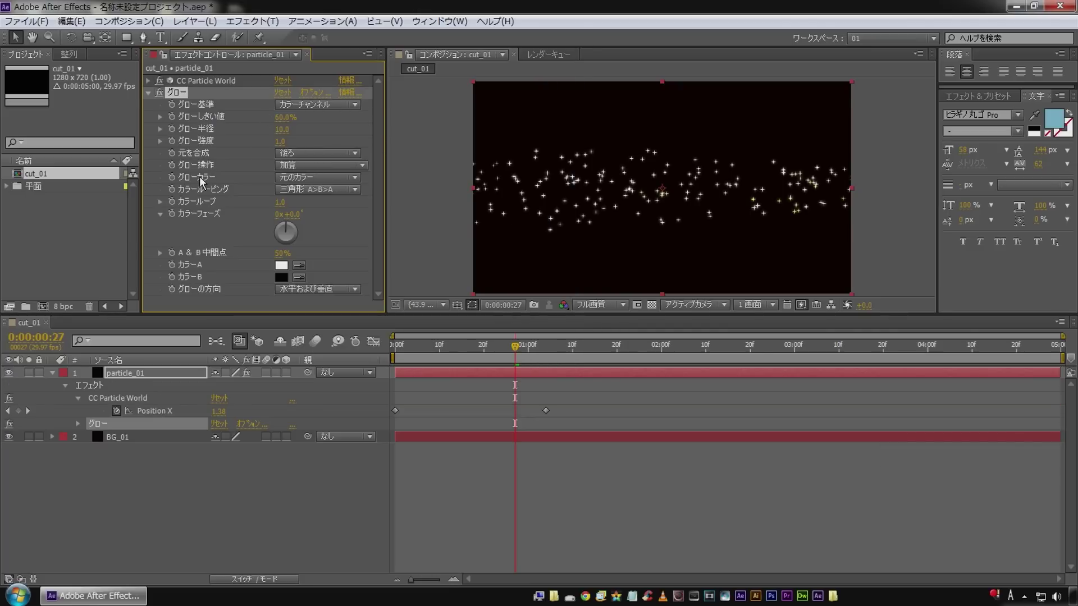
click(307, 177)
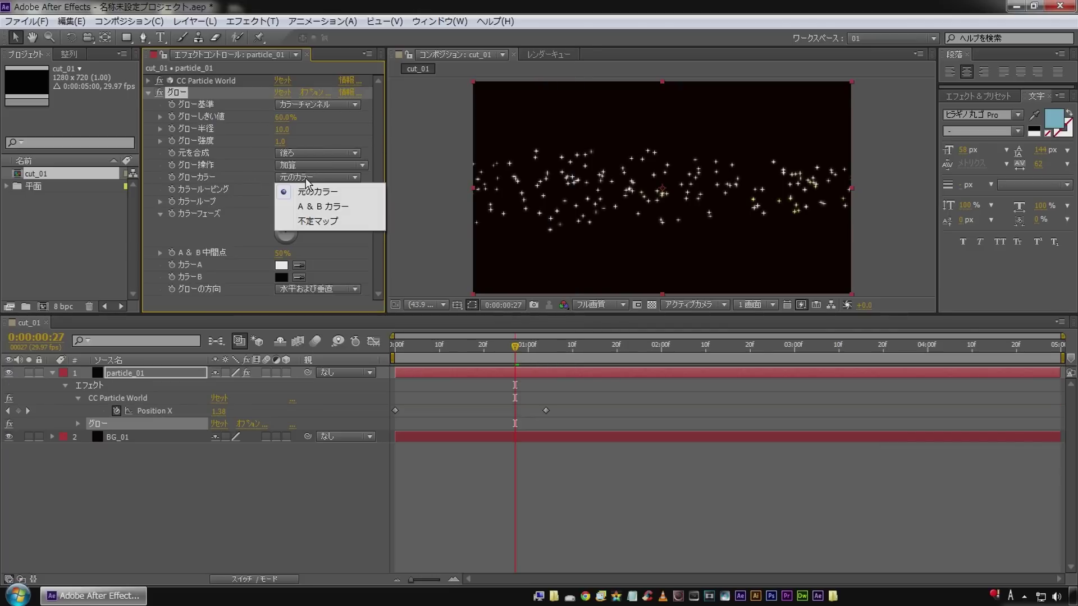
click(319, 207)
Lower the Glow Threshold to 25.5% and preview the brighter particles from the start
drag(511, 360, 384, 345)
key(space)
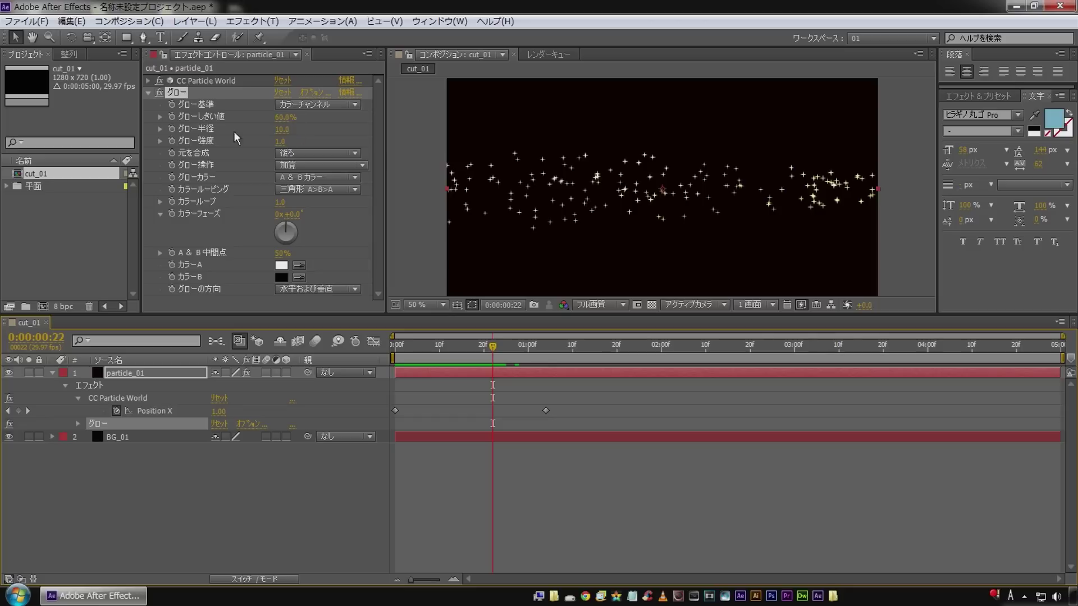
drag(265, 116, 193, 114)
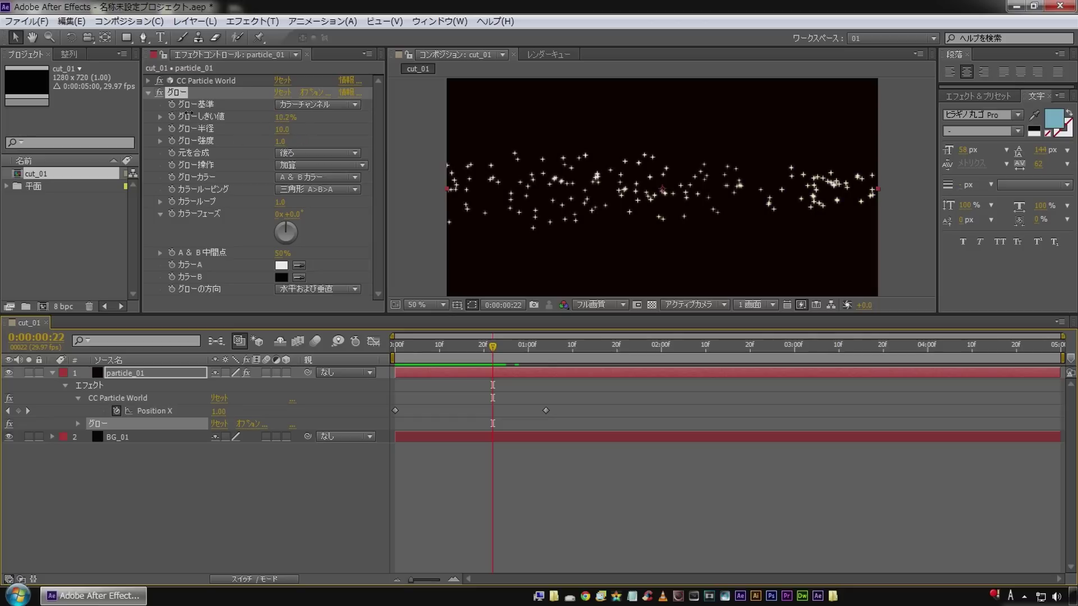
click(301, 505)
key(KP_0)
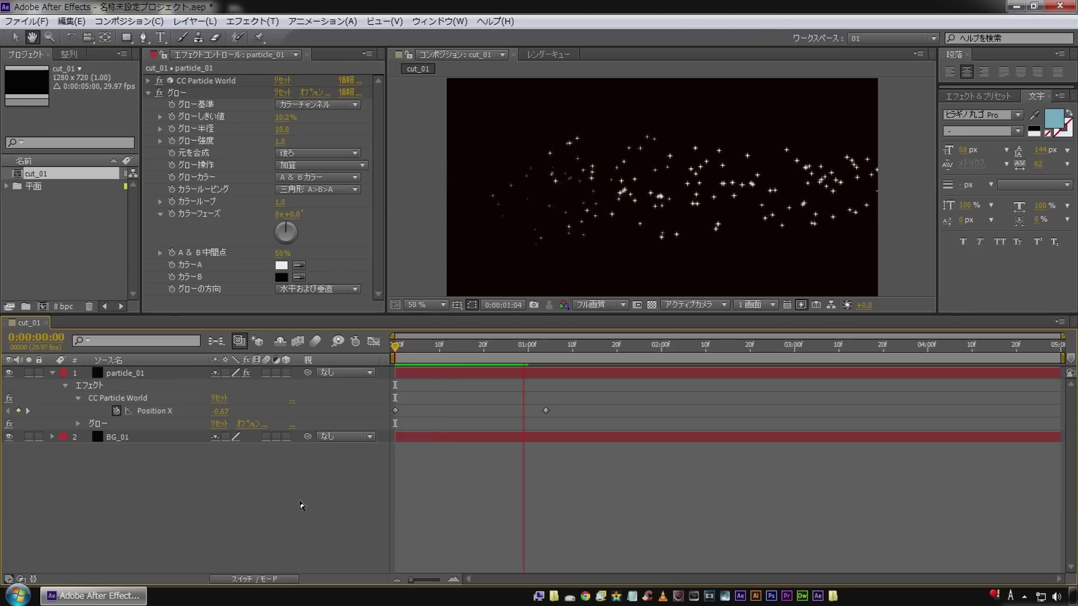
drag(282, 117, 290, 116)
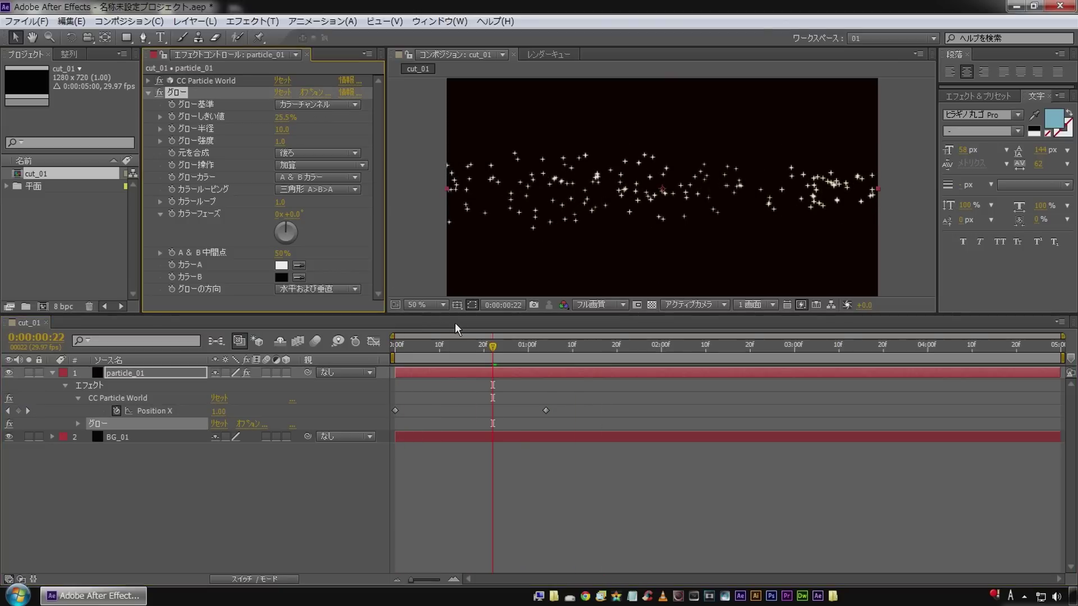
key(KP_0)
click(261, 544)
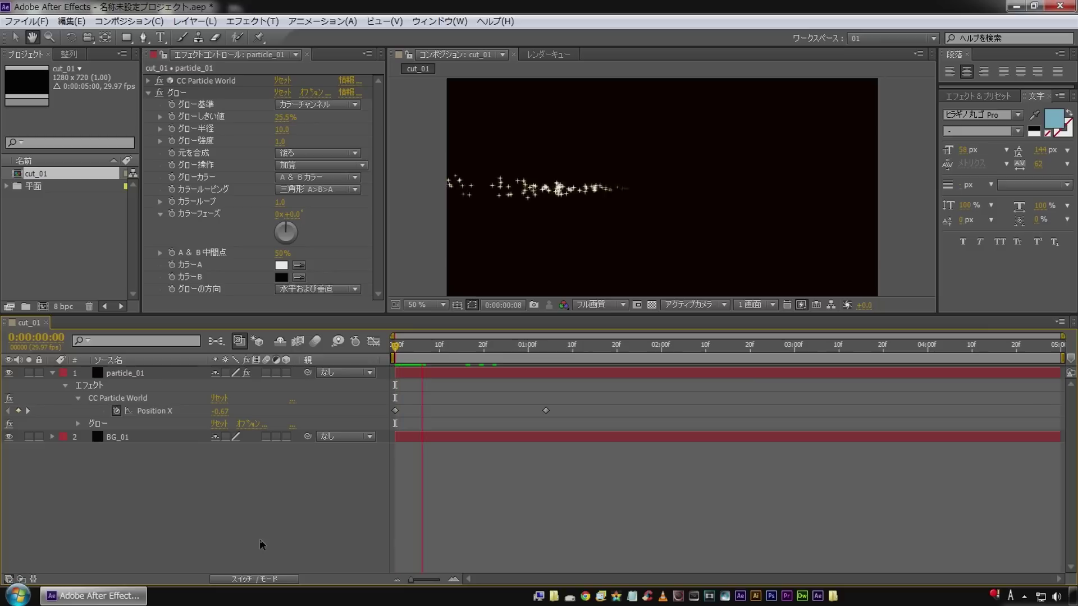
key(space)
key(space)
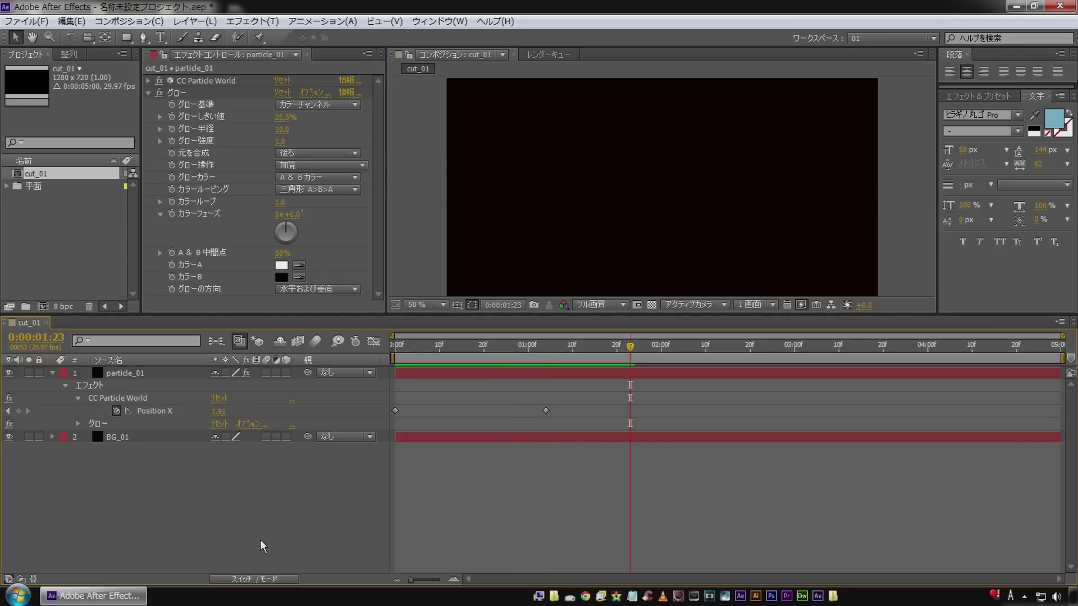
click(149, 93)
Create a text layer reading 'Particle Text' with the Type tool at frame 20
drag(439, 351, 486, 362)
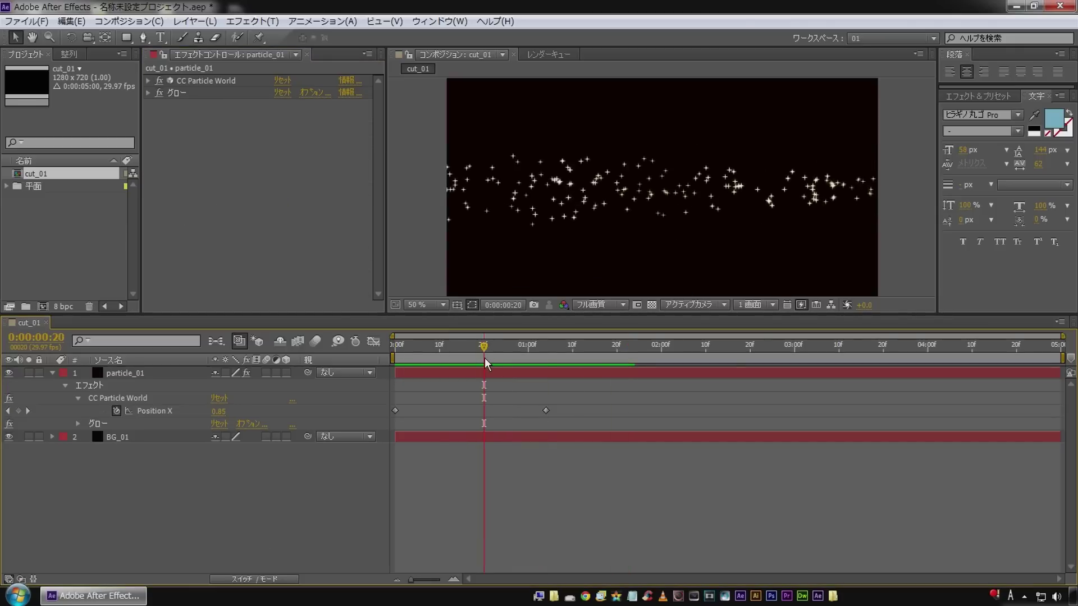
click(52, 372)
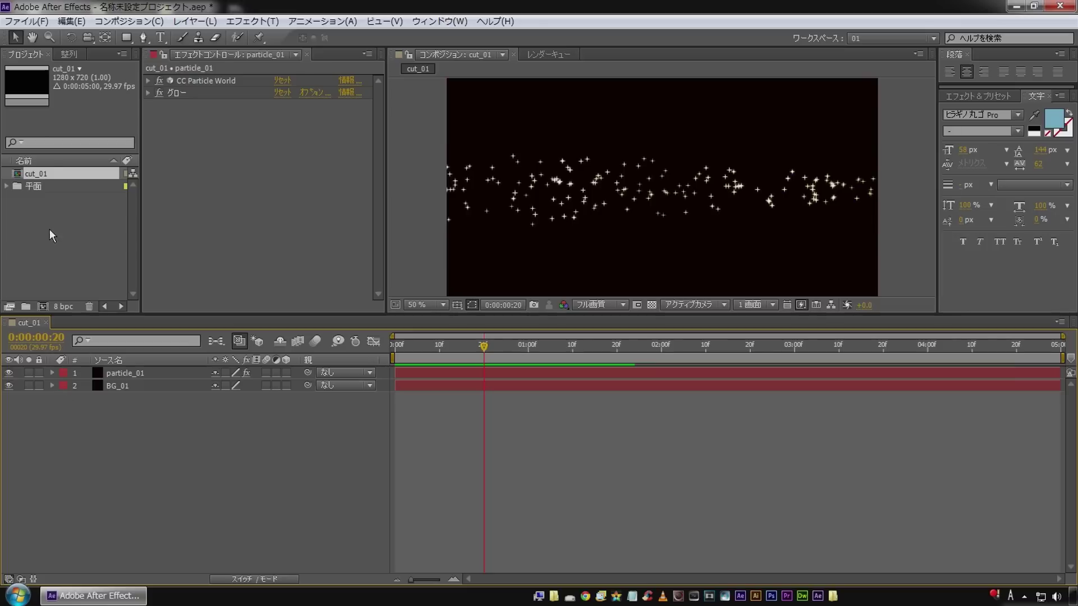
click(160, 37)
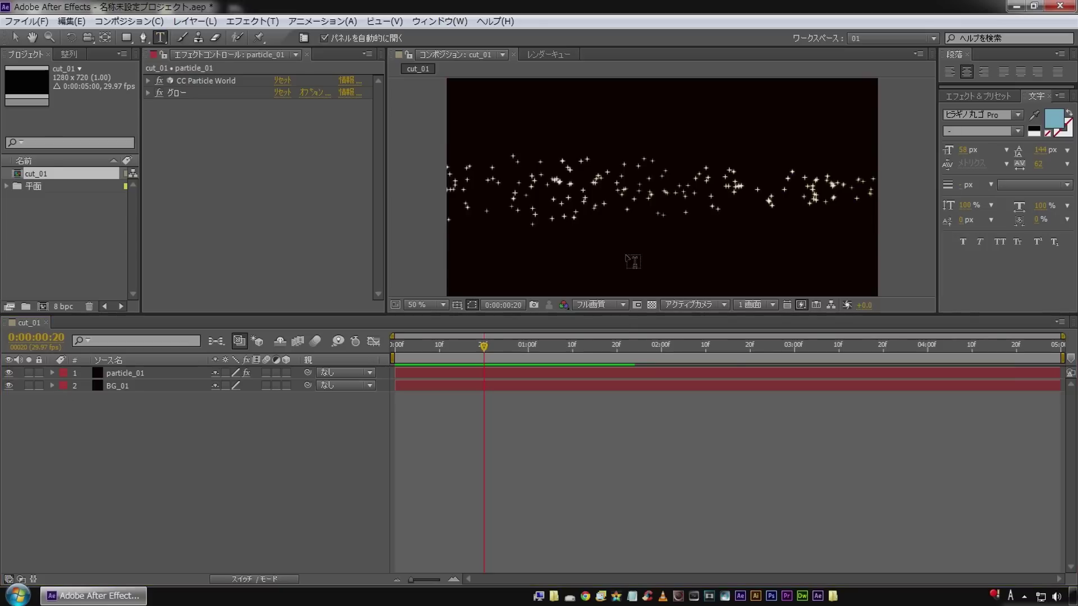
click(520, 182)
text(Particle )
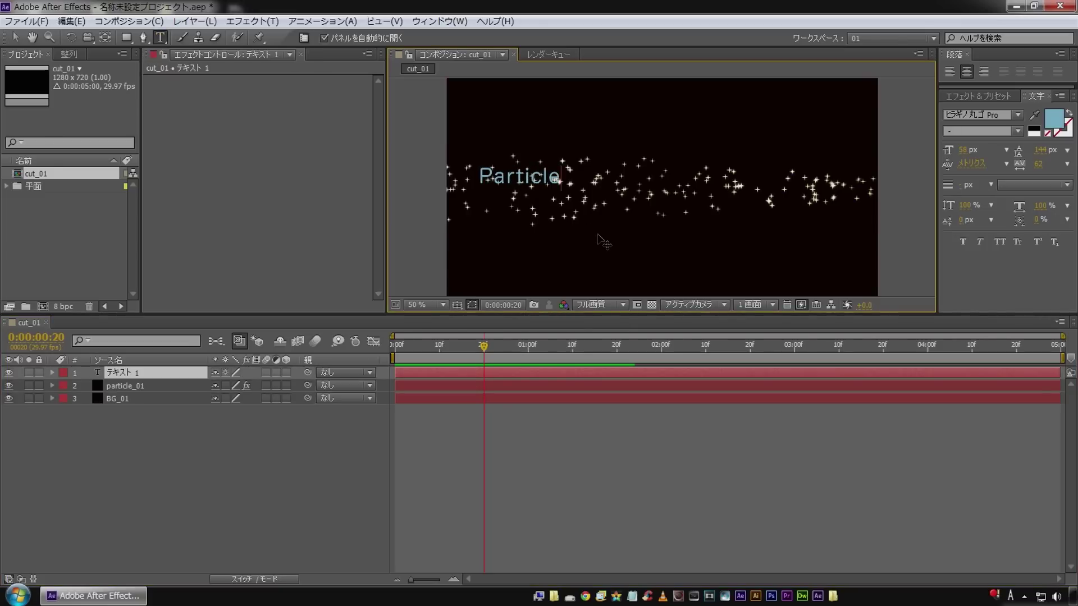
text(Text)
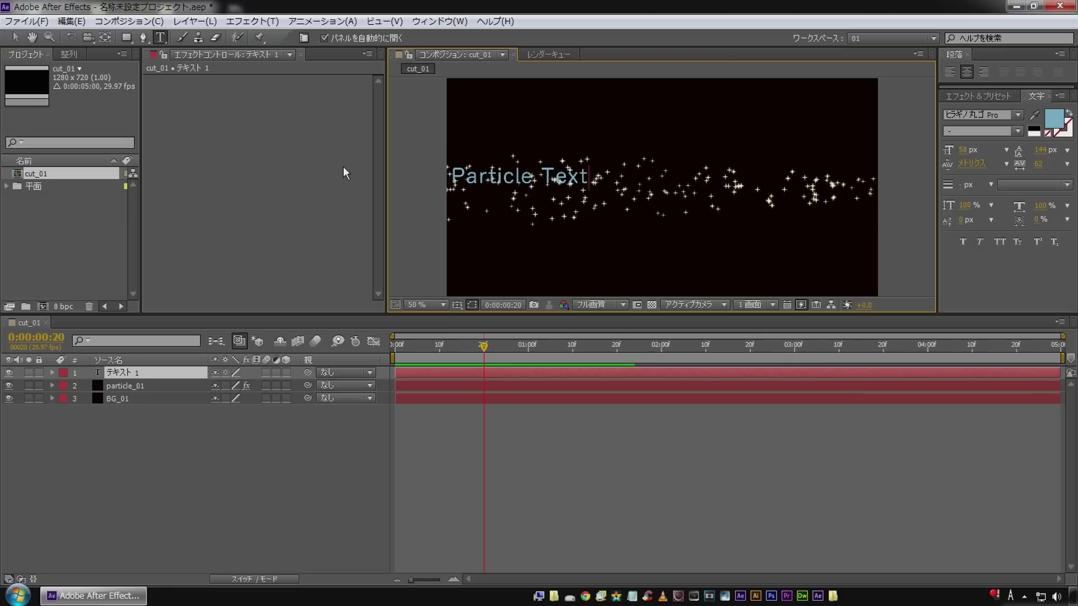
Centre the title horizontally and vertically with the Align panel, then scrub to check it
click(69, 54)
click(37, 85)
click(110, 85)
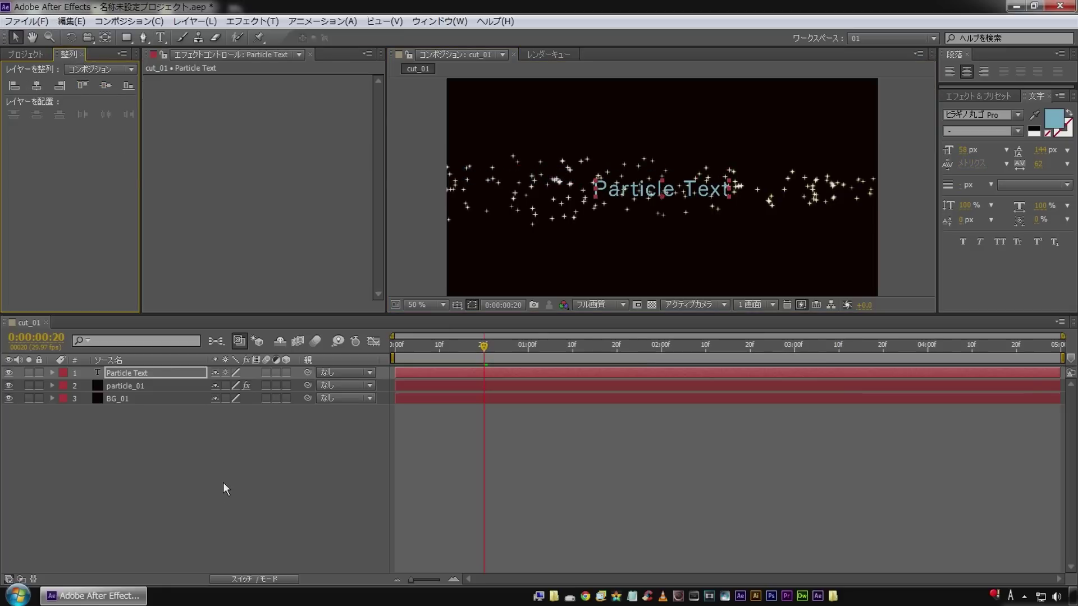
click(224, 463)
mouse_move(446, 354)
mouse_down()
mouse_move(489, 345)
mouse_move(429, 344)
mouse_up()
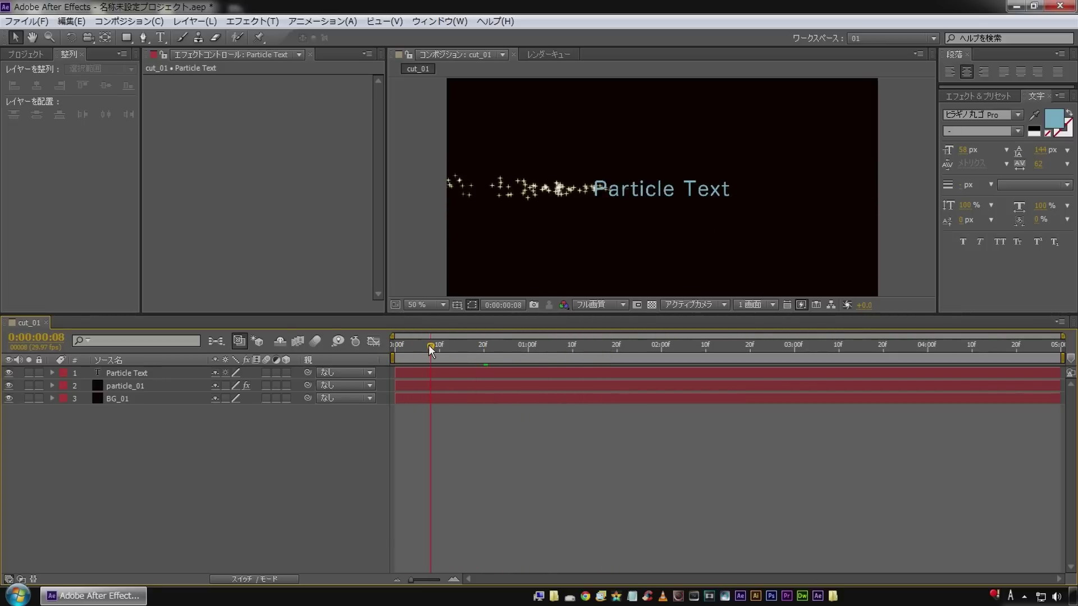
At frame 8, add a Transition > Linear Wipe to the title with Wipe Angle -90°
click(141, 373)
right_click(218, 166)
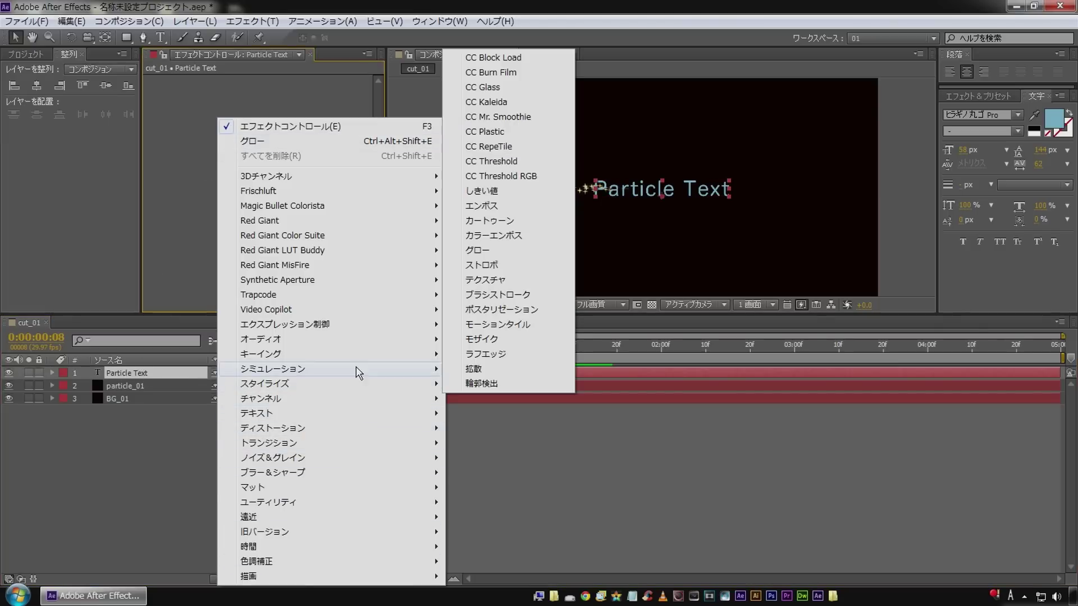
mouse_move(353, 443)
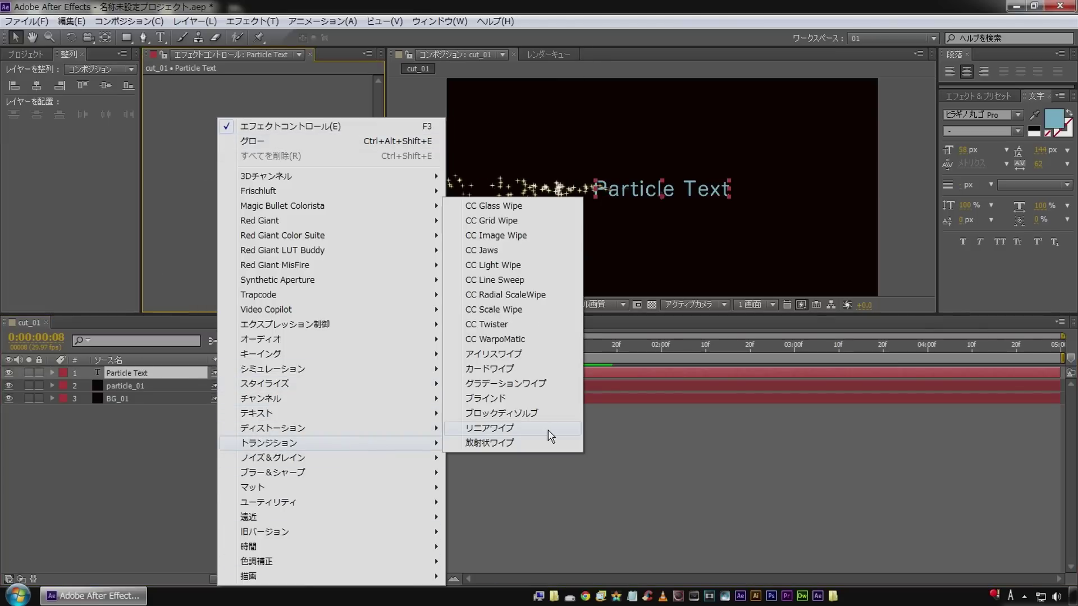
click(483, 426)
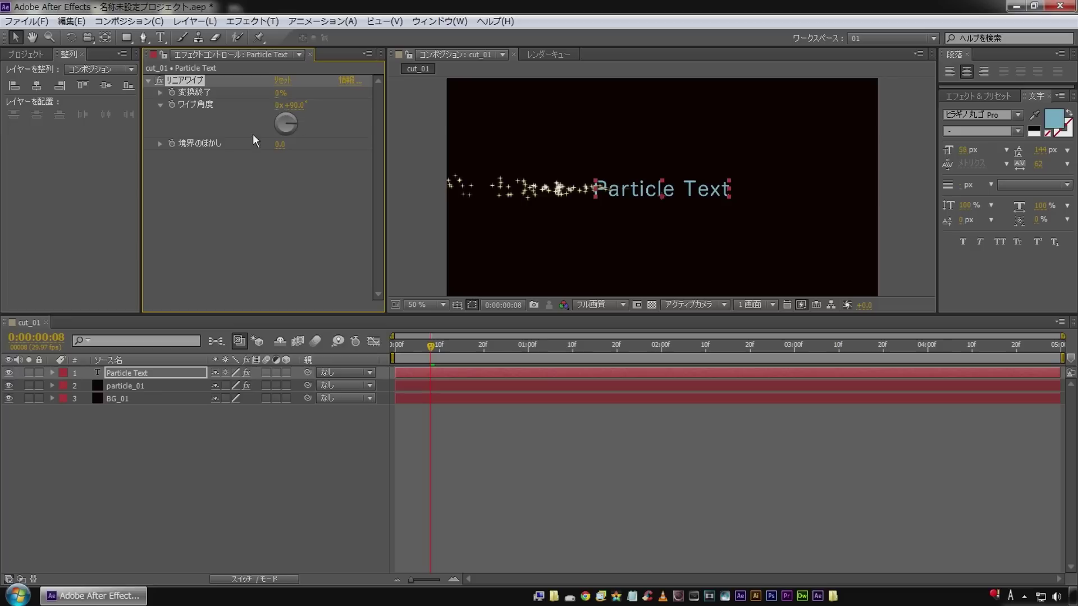
click(295, 105)
text(-90)
key(Return)
Keyframe Transition Completion at 100% on frame 8 and 0% on frame 15
drag(279, 93, 381, 89)
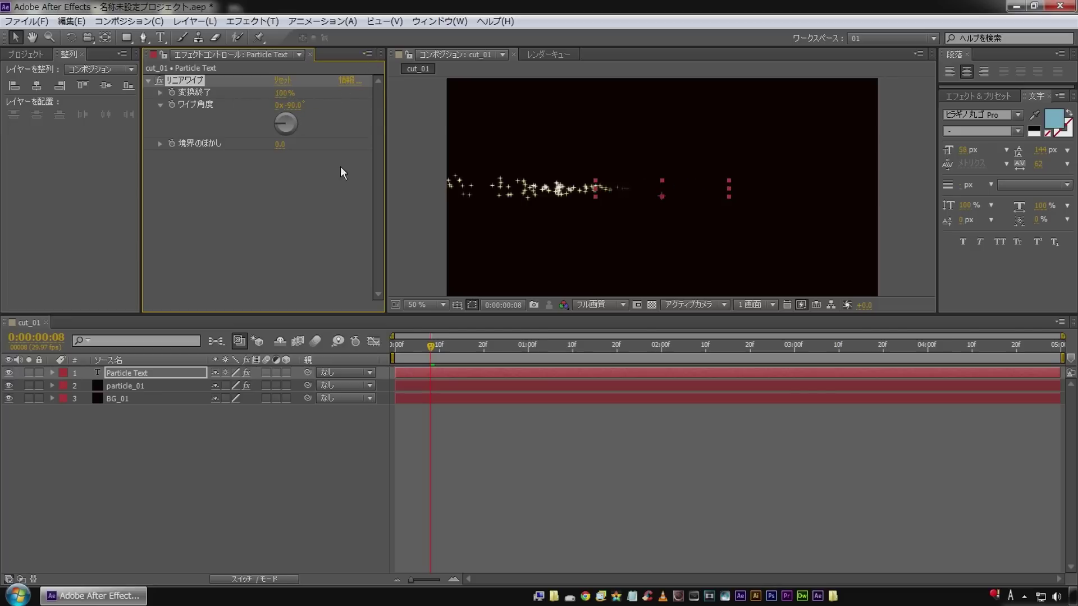
click(172, 92)
drag(437, 348, 464, 356)
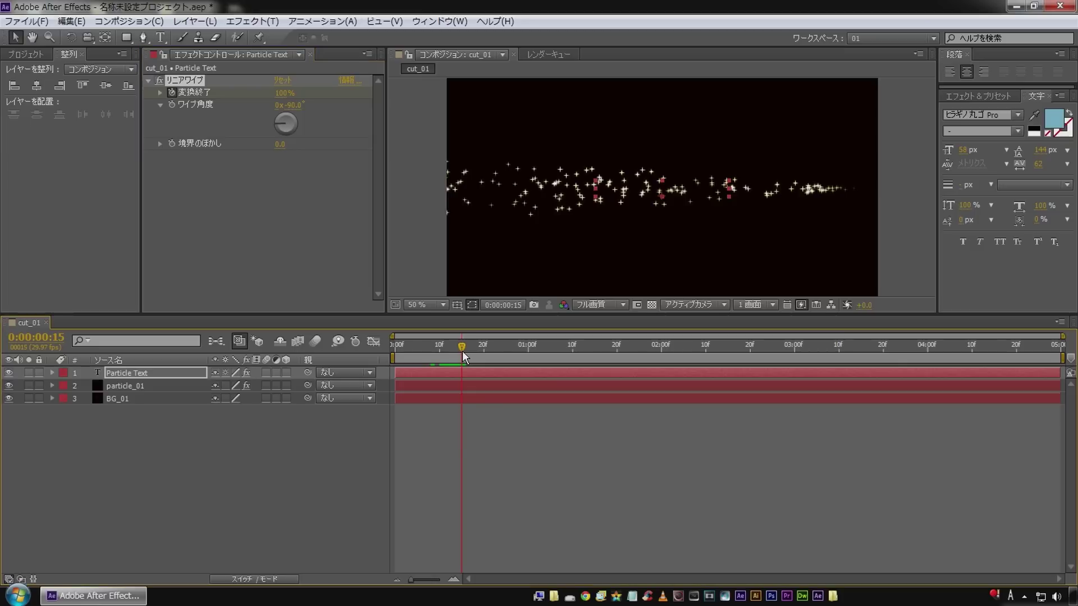
drag(281, 94, 163, 92)
Reveal the title's keyframes with U and shift the first wipe keyframe a few frames earlier
click(135, 372)
key(y)
key(u)
click(308, 484)
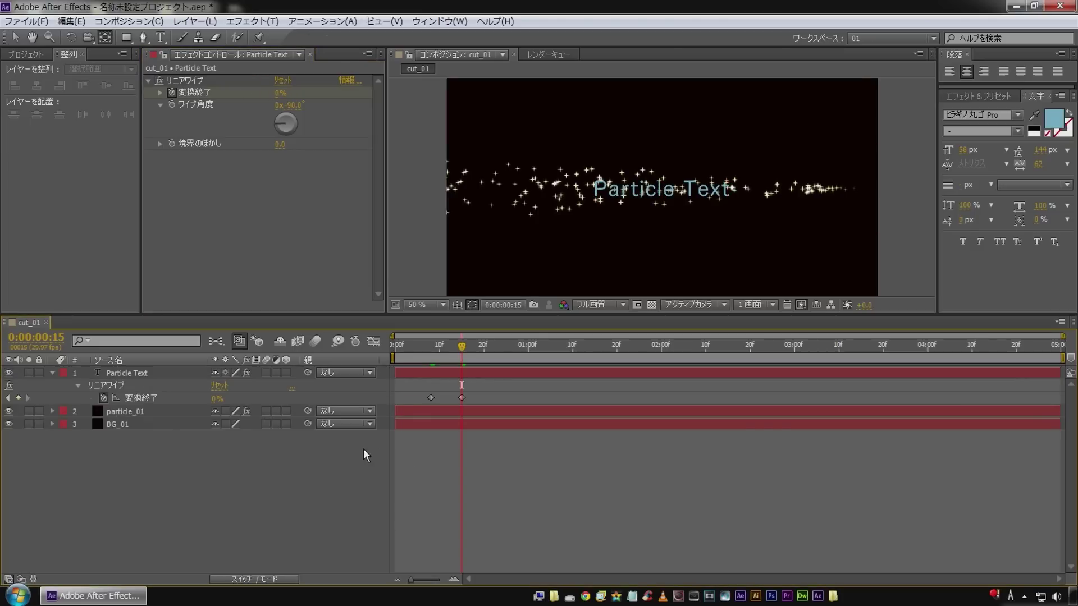
drag(459, 348, 434, 345)
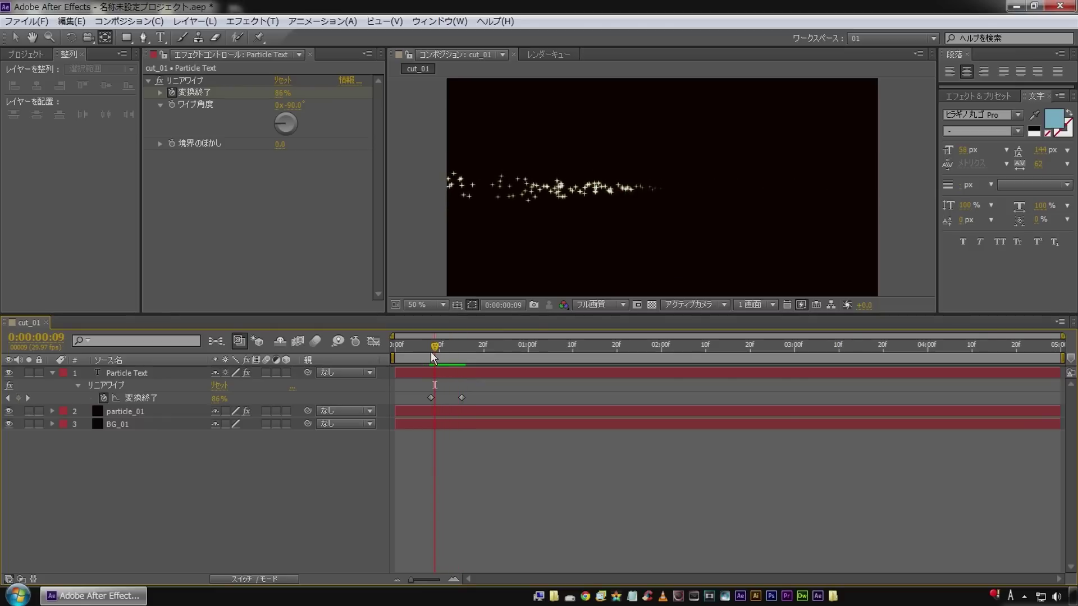
key(Page_Down)
key(Page_Down)
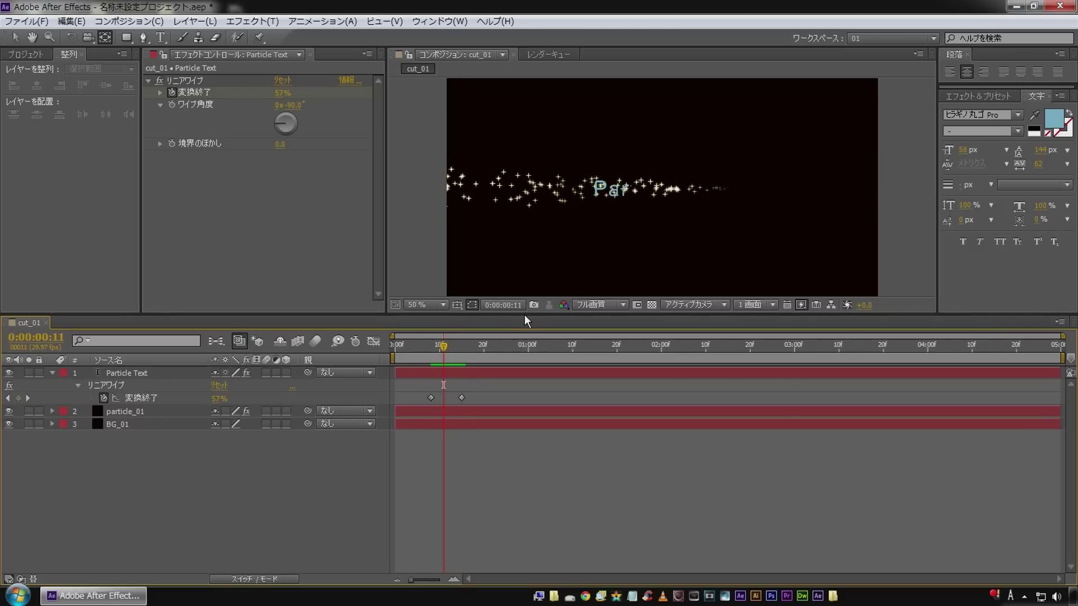
drag(430, 398, 417, 397)
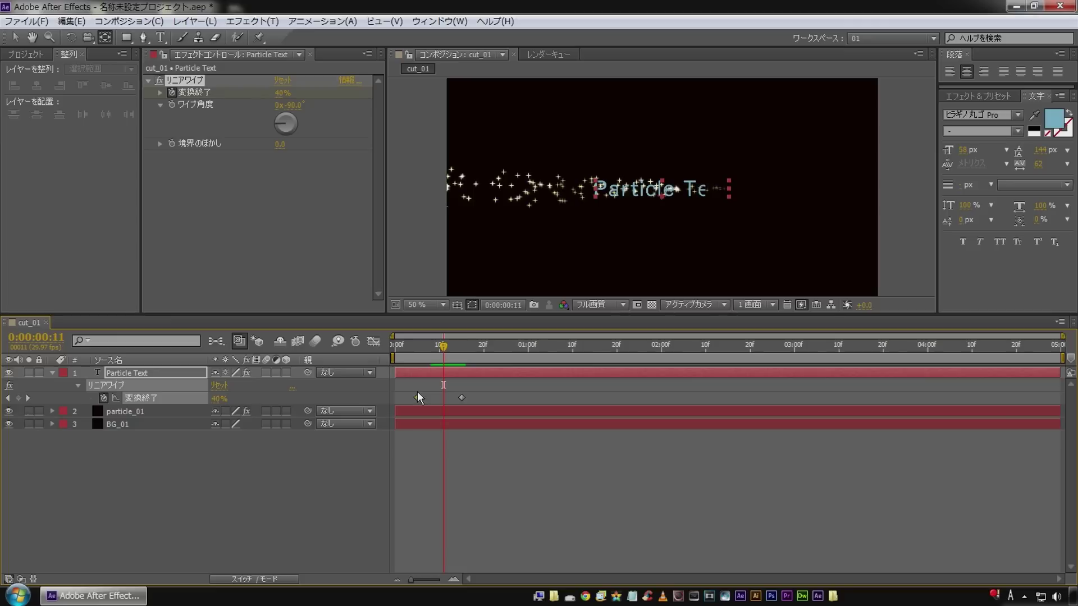
key(Page_Up)
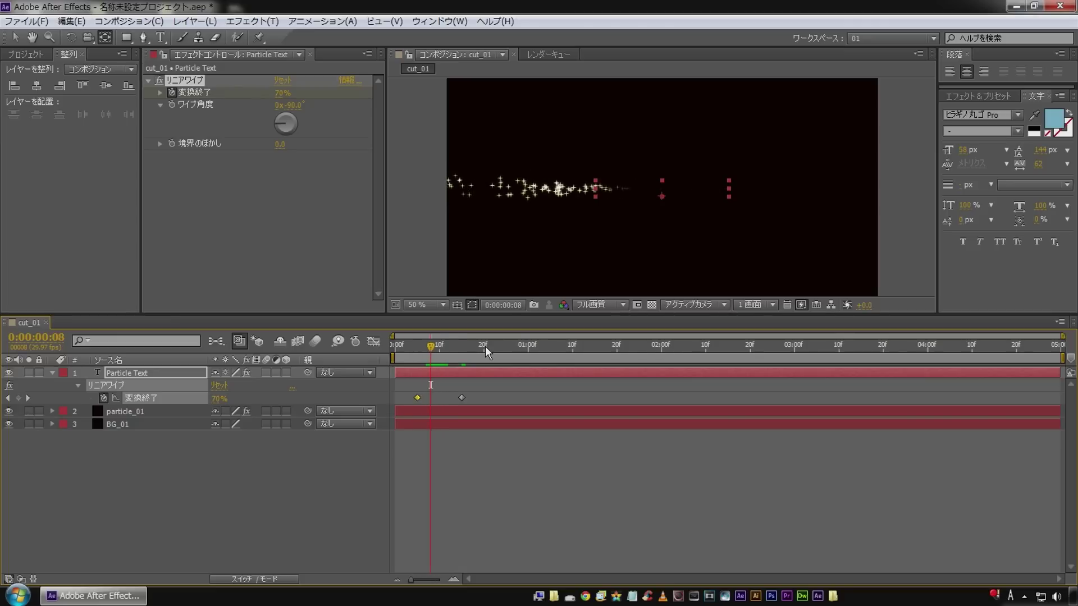
key(Page_Down)
key(Page_Down)
key(Page_Down)
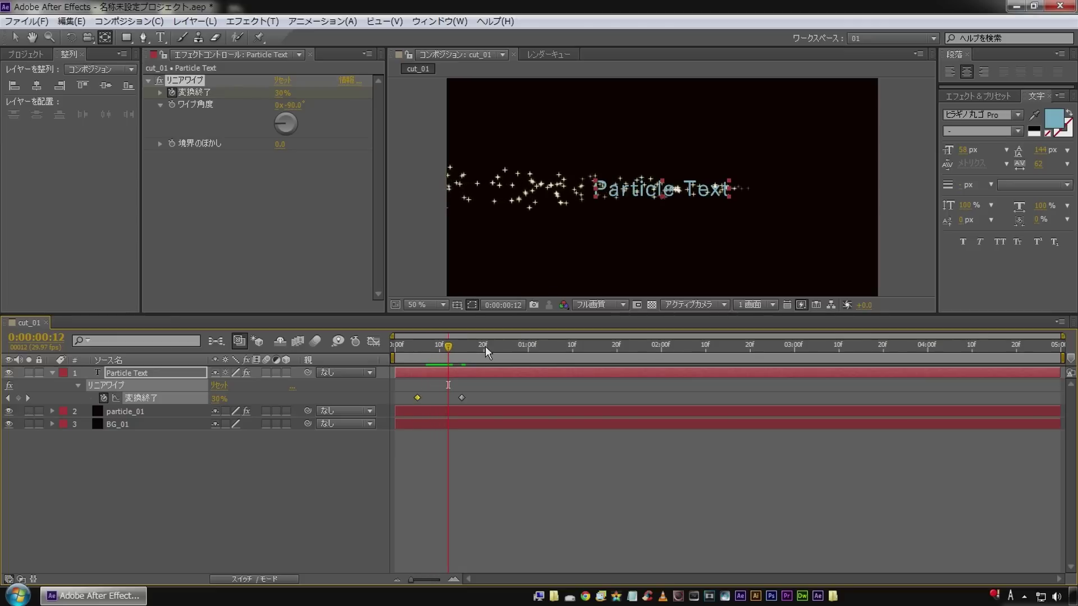
key(Page_Down)
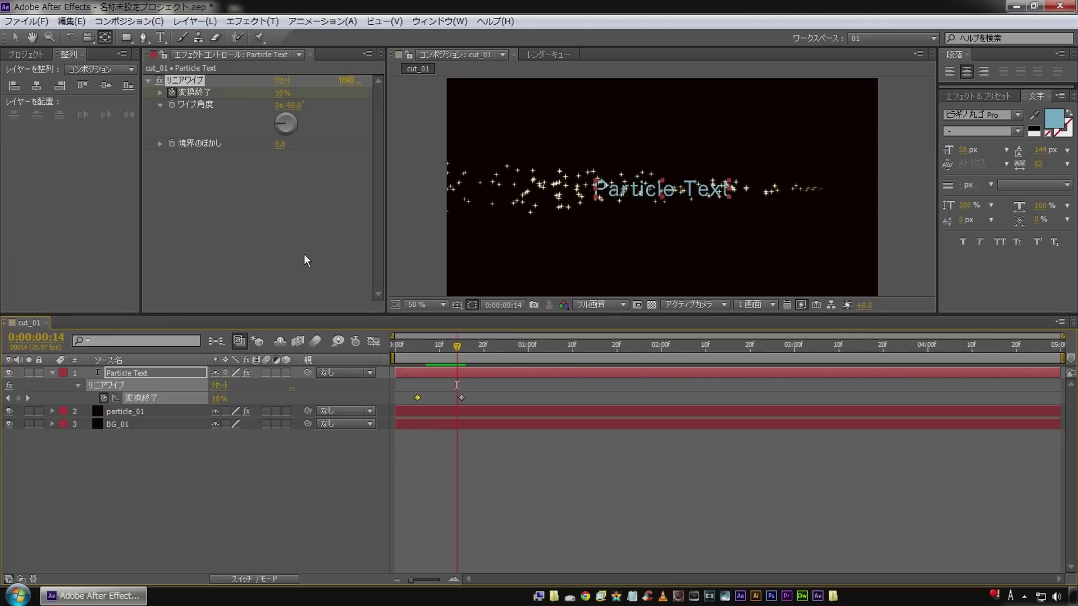
click(436, 355)
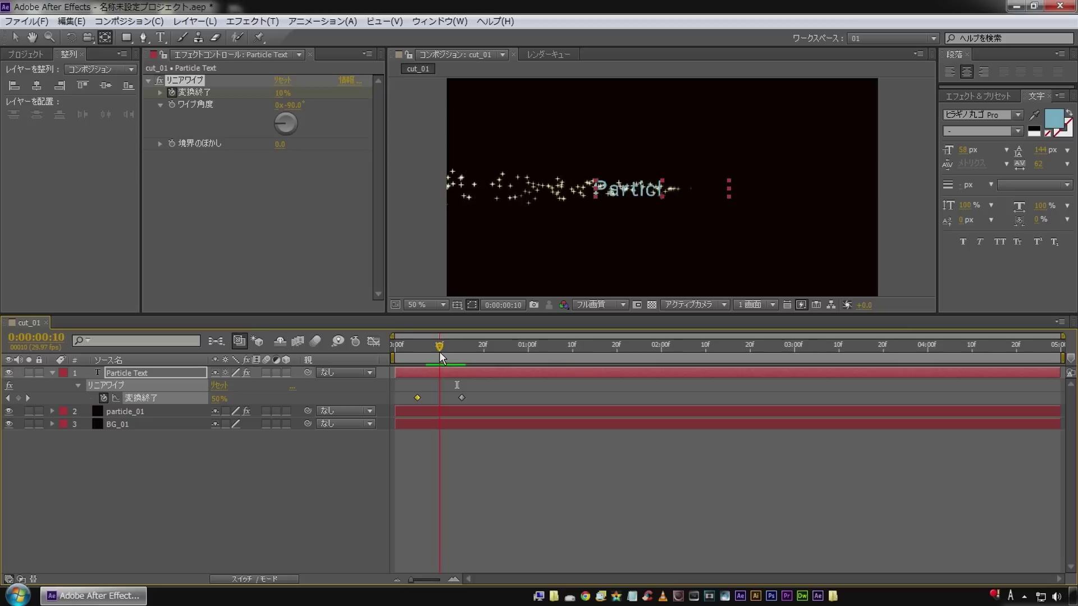
Set the Linear Wipe Feather to 20, preview it, and drag Particle Text below particle_01
click(280, 145)
text(2)
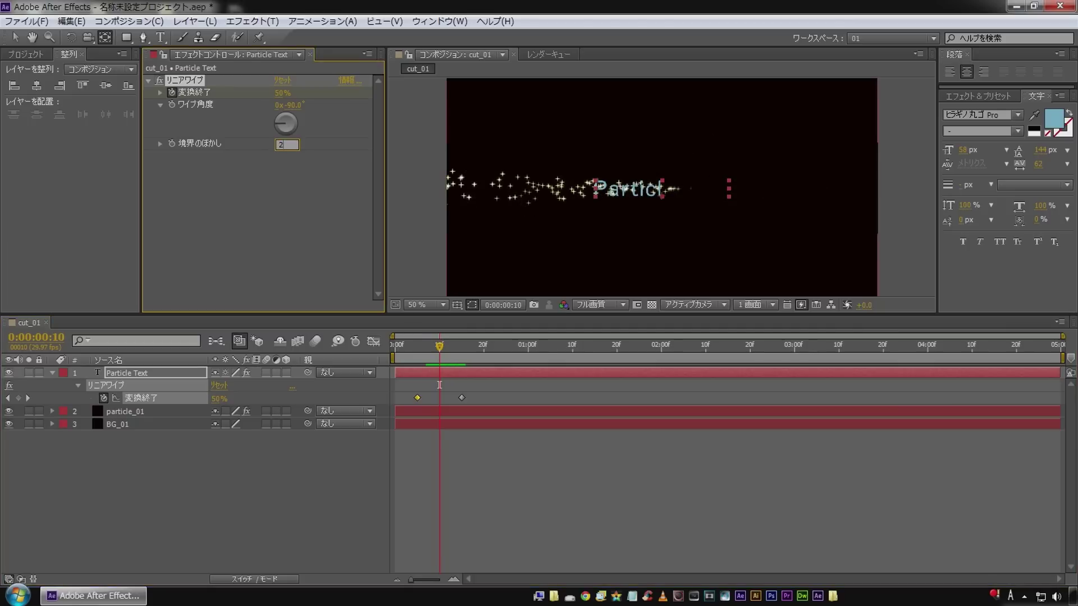
text(0)
key(Return)
click(382, 434)
drag(433, 346, 460, 339)
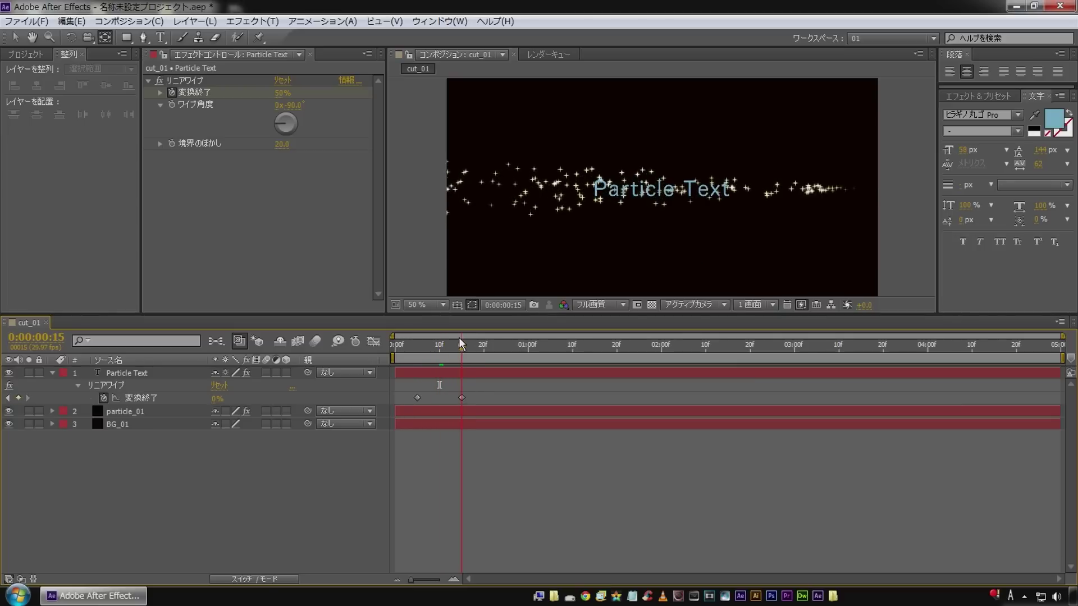
click(152, 374)
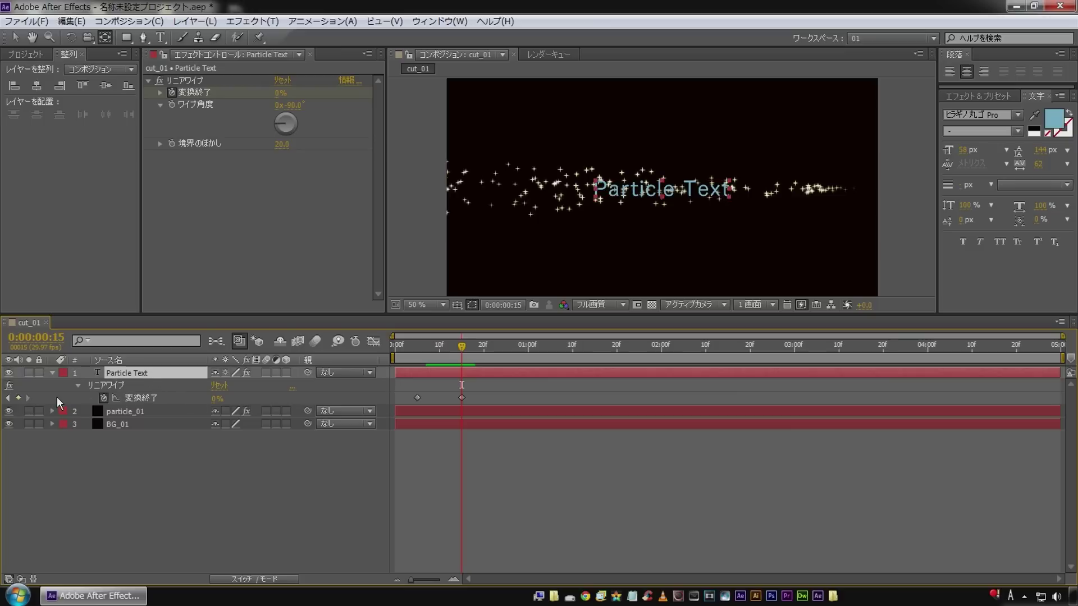
drag(137, 373, 136, 419)
Place Particle Text beneath particle_01 and set particle_01's blend mode to Screen
click(158, 486)
click(134, 371)
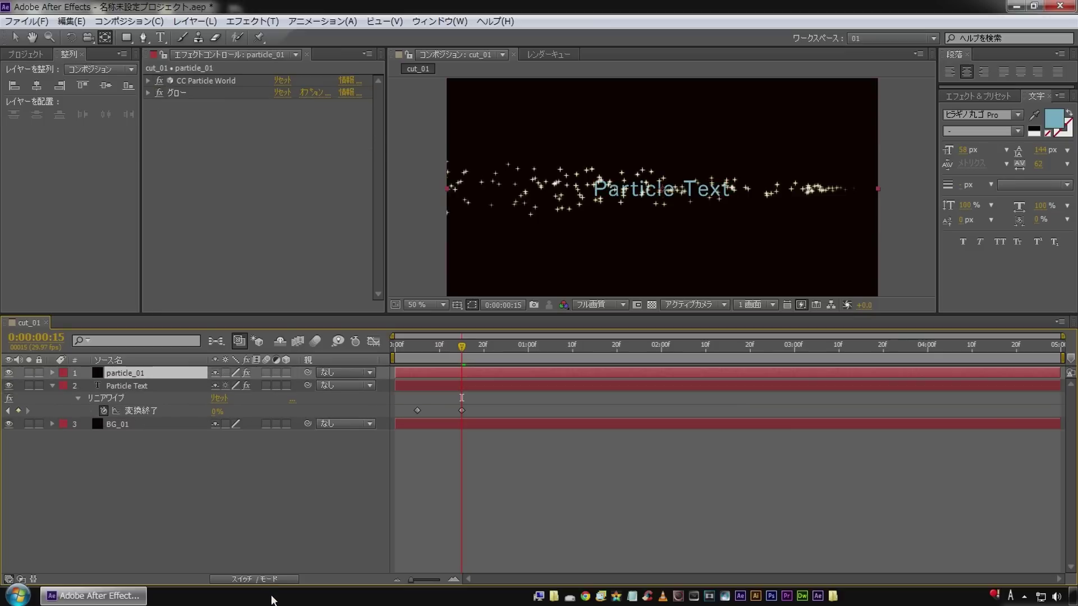
click(255, 579)
click(229, 373)
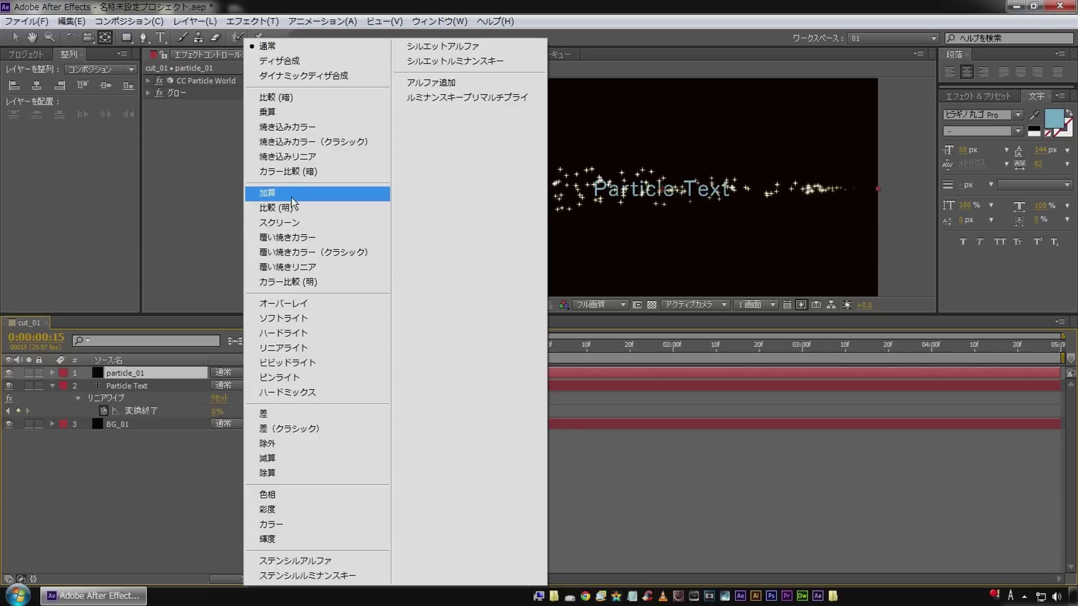
click(279, 222)
Play the finished particle and text reveal from 0:00
click(281, 465)
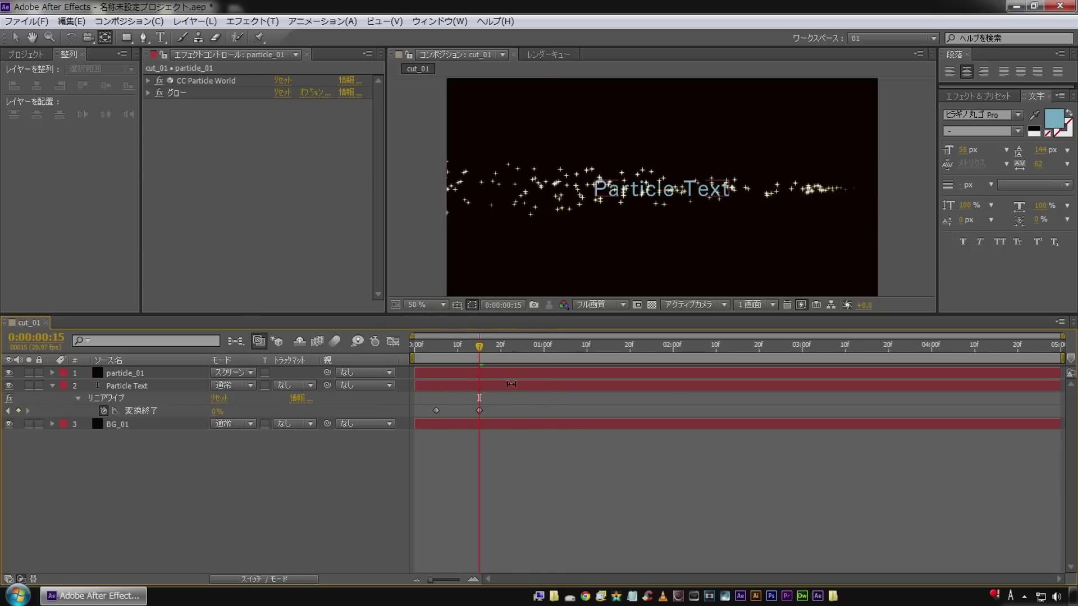
drag(463, 352, 345, 358)
key(space)
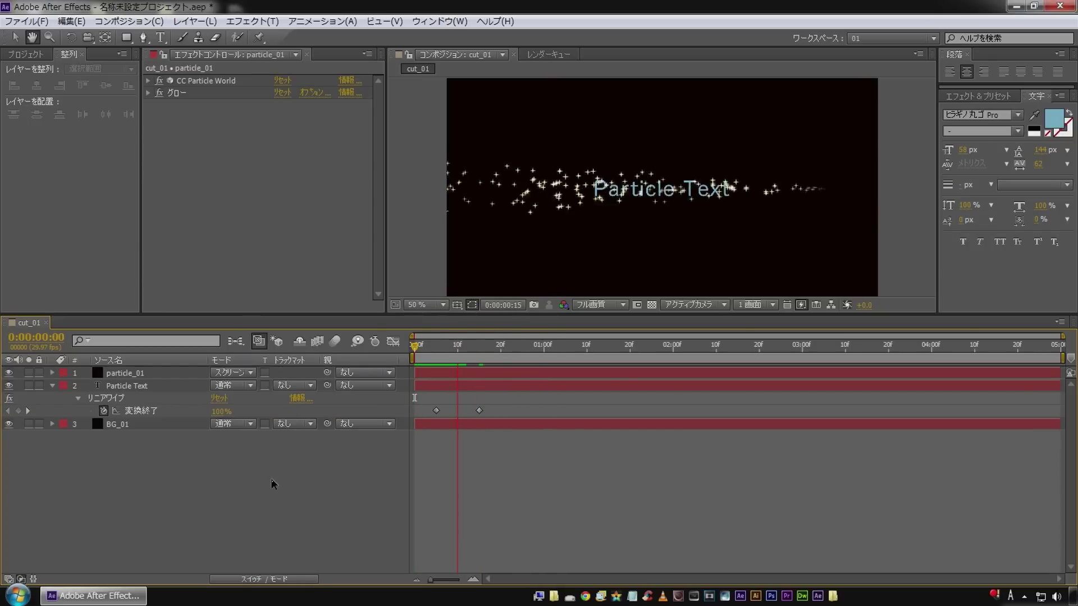